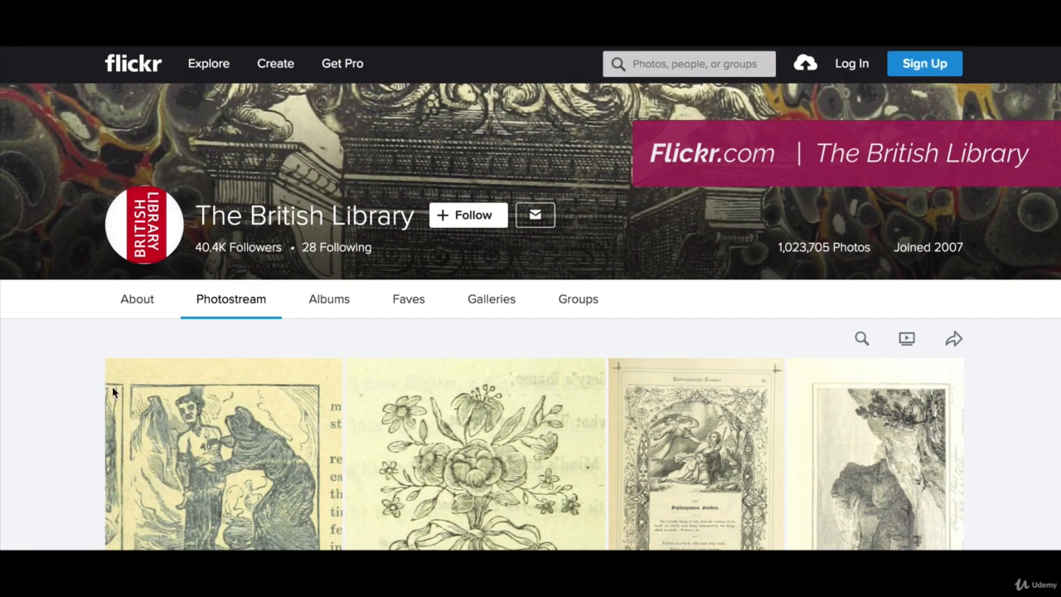
# Browse The British Library's photostream on Flickr to examine the kinds of vintage book illustrations it offers.
pyautogui.scroll(-10, 448, 407)
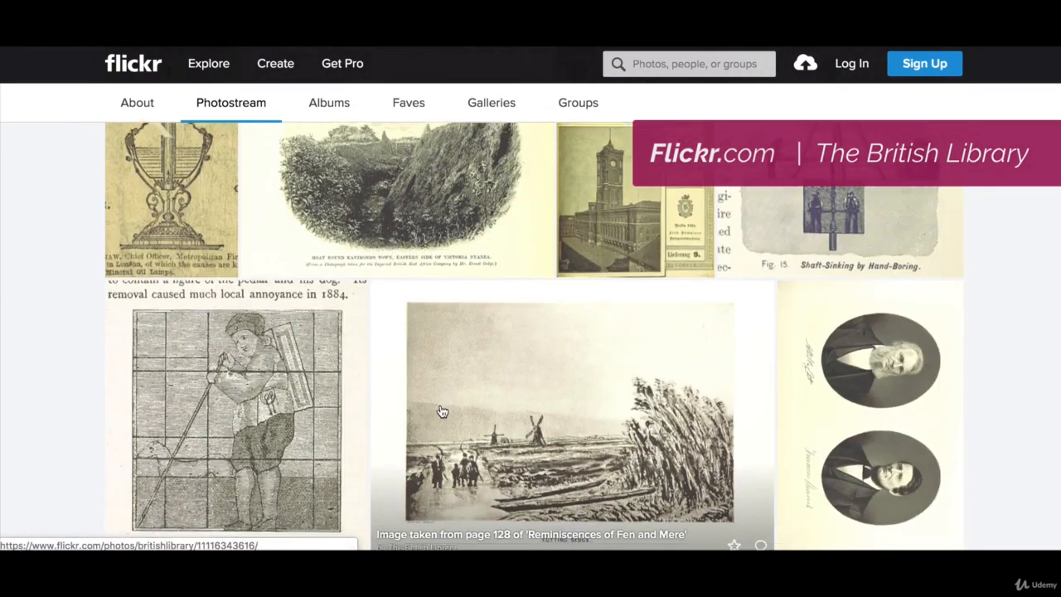
pyautogui.scroll(-10, 446, 415)
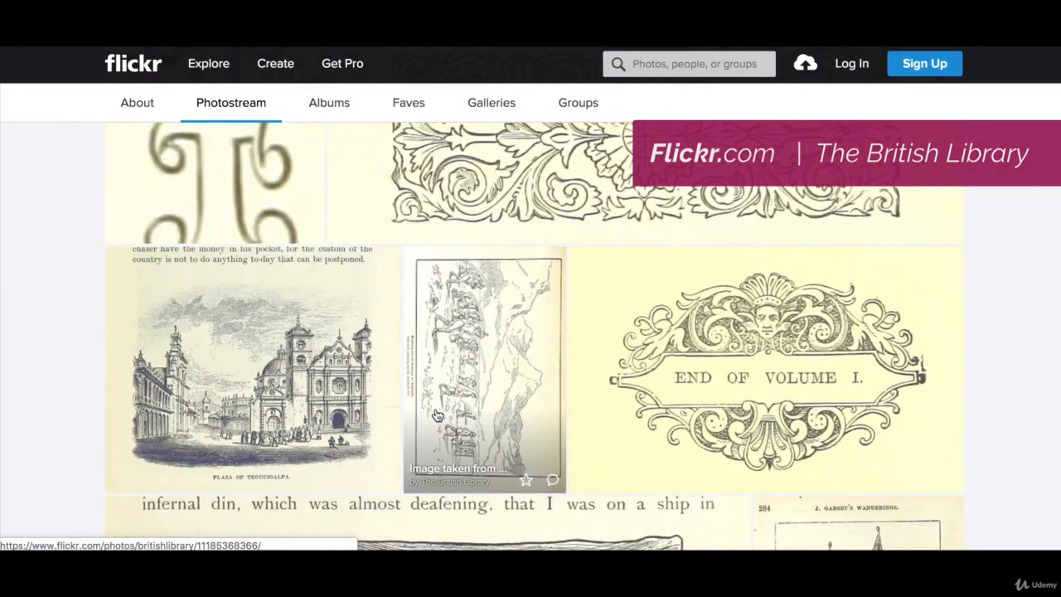
pyautogui.scroll(-10, 437, 414)
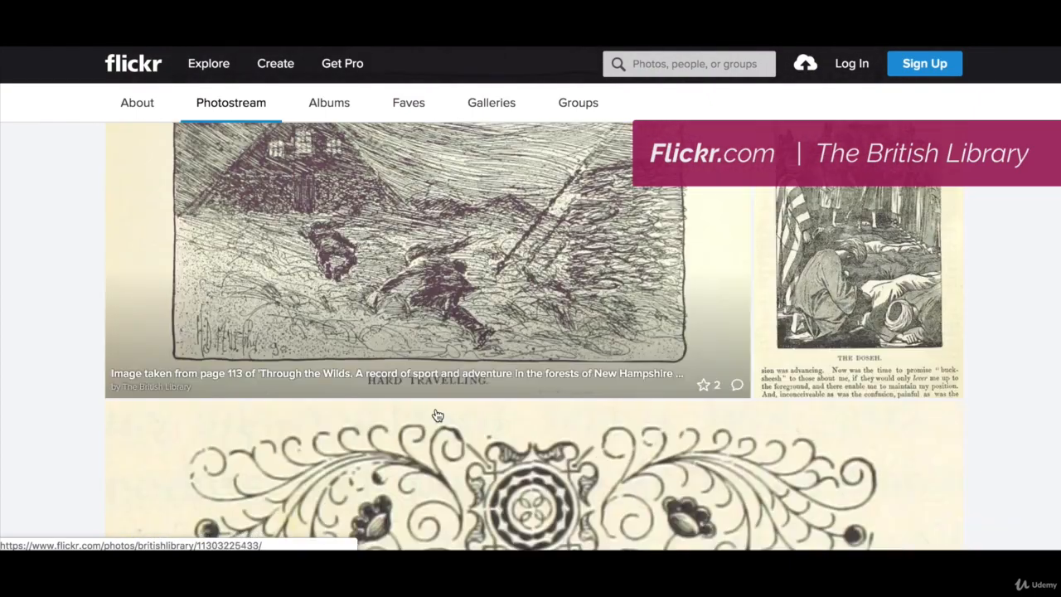
pyautogui.scroll(-10, 437, 414)
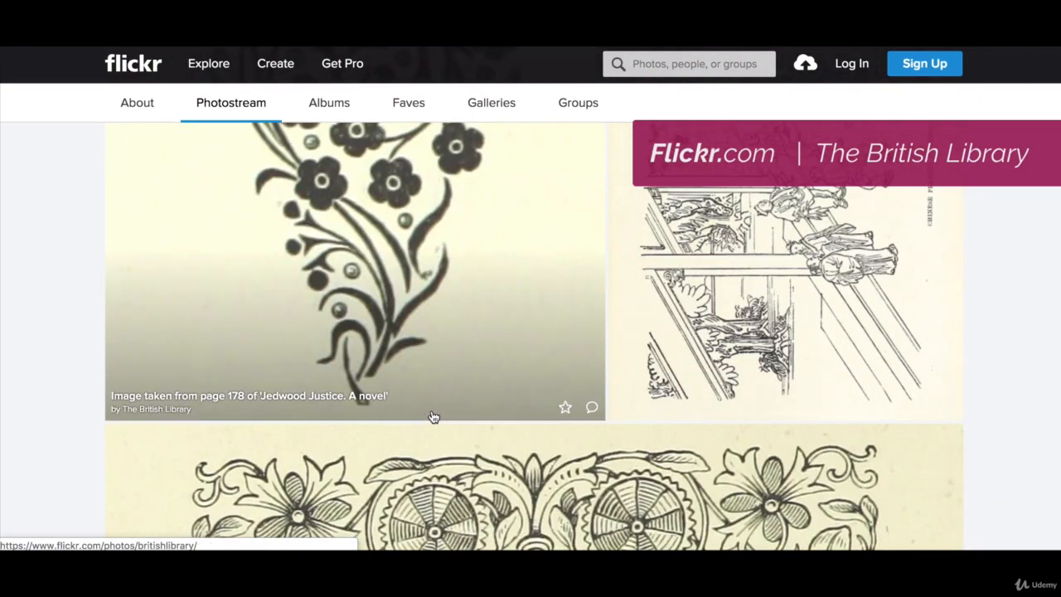
pyautogui.scroll(-3, 432, 414)
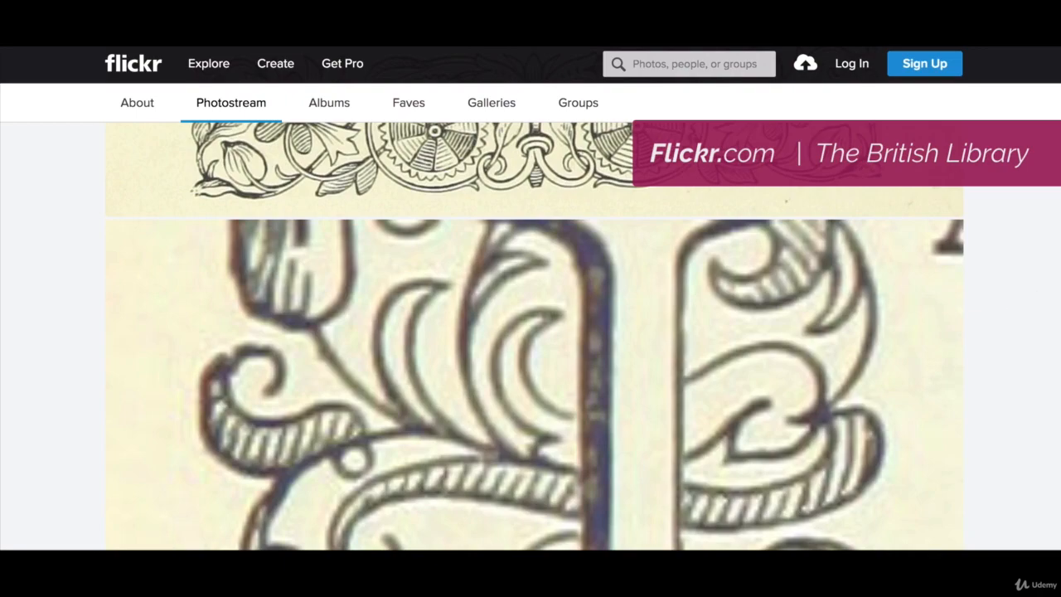
pyautogui.scroll(15, 1055, 318)
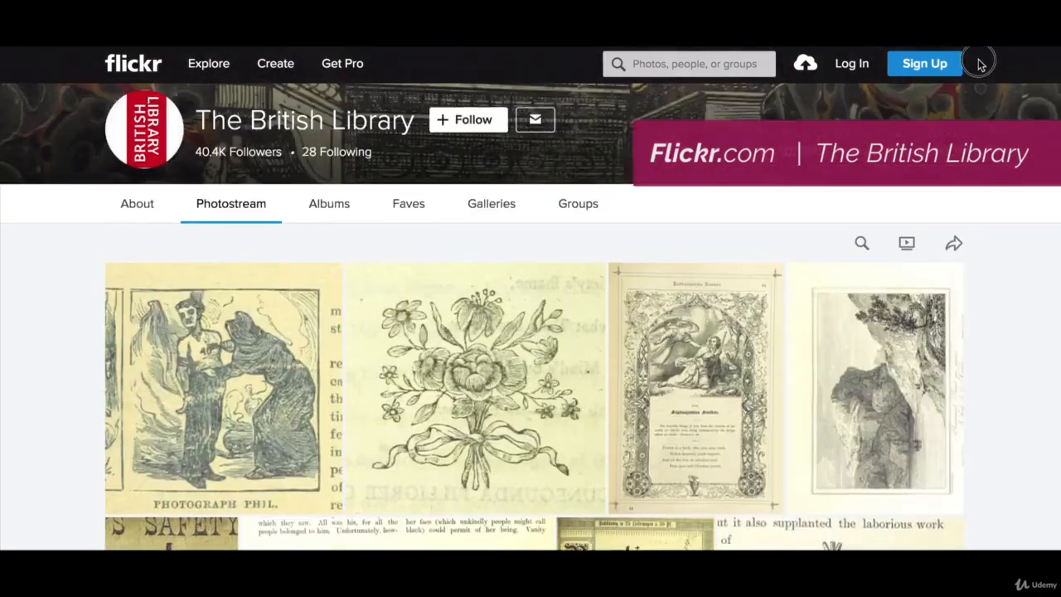
pyautogui.scroll(2, 981, 65)
# Search within The British Library's photos for "africa".
pyautogui.click(667, 56)
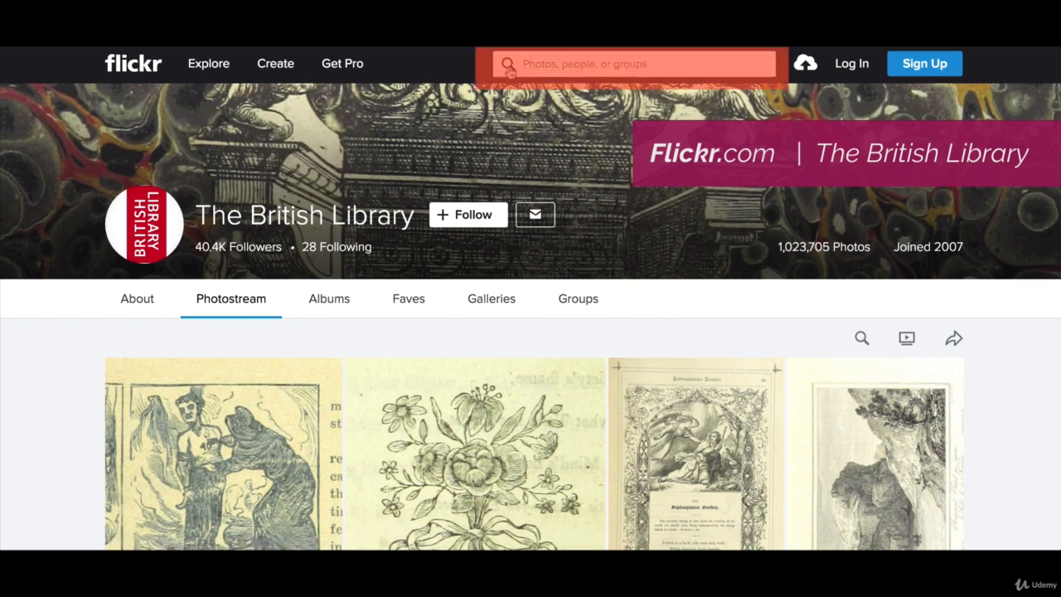
pyautogui.click(862, 339)
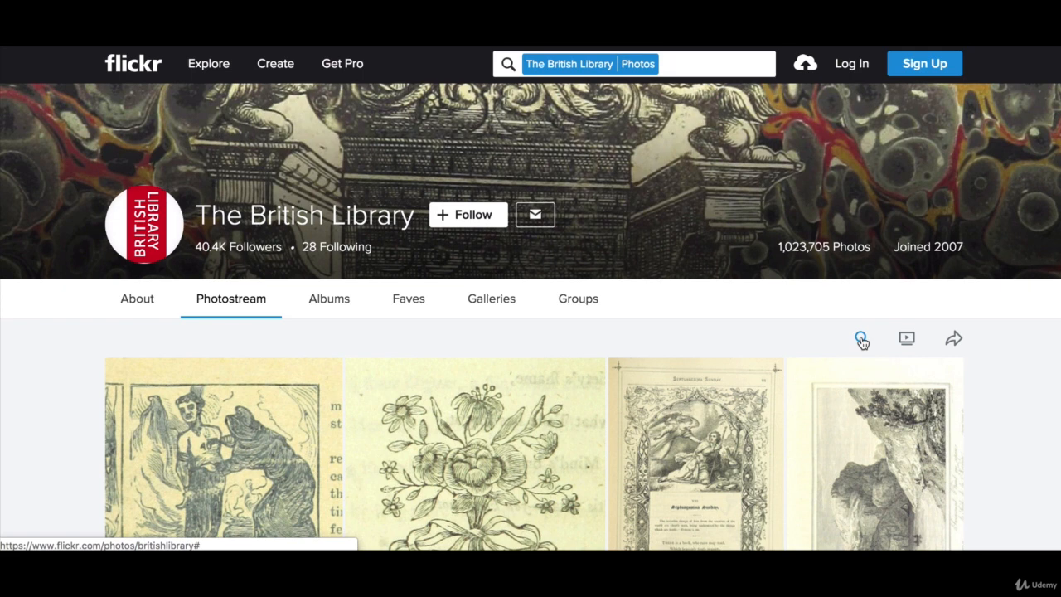
pyautogui.click(862, 340)
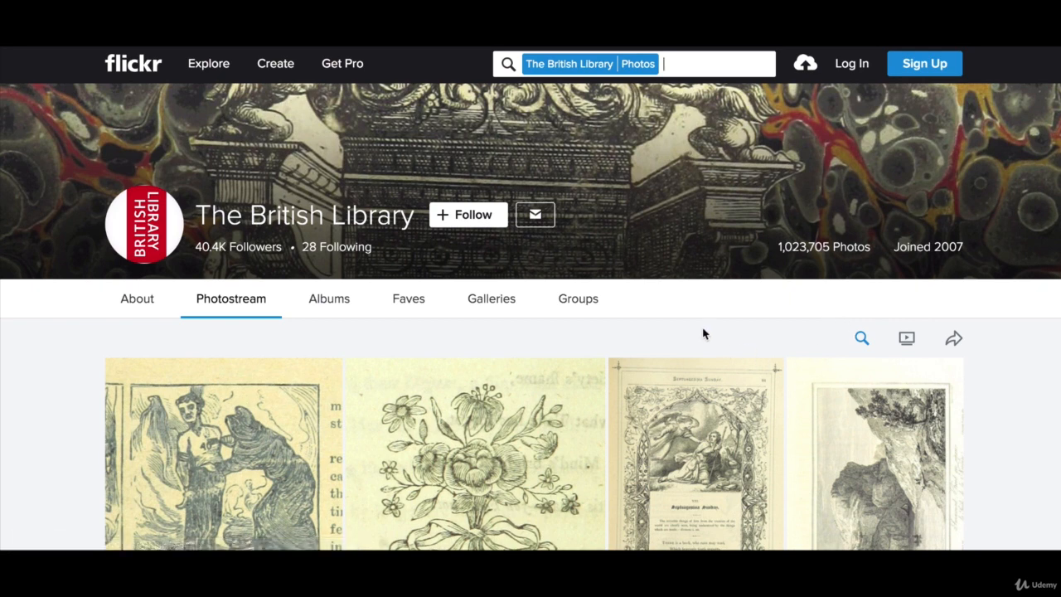
pyautogui.write('africa')
pyautogui.press('Return')
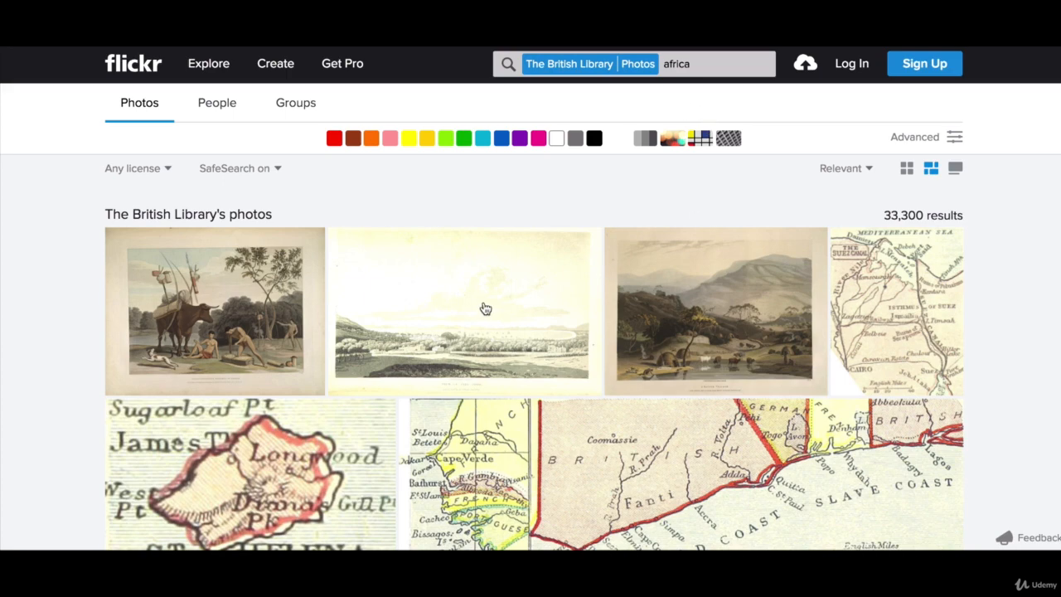
# Examine the africa search results for vintage animal engravings, maps and landscapes suitable for a design.
pyautogui.scroll(-5, 483, 307)
pyautogui.scroll(-5, 377, 369)
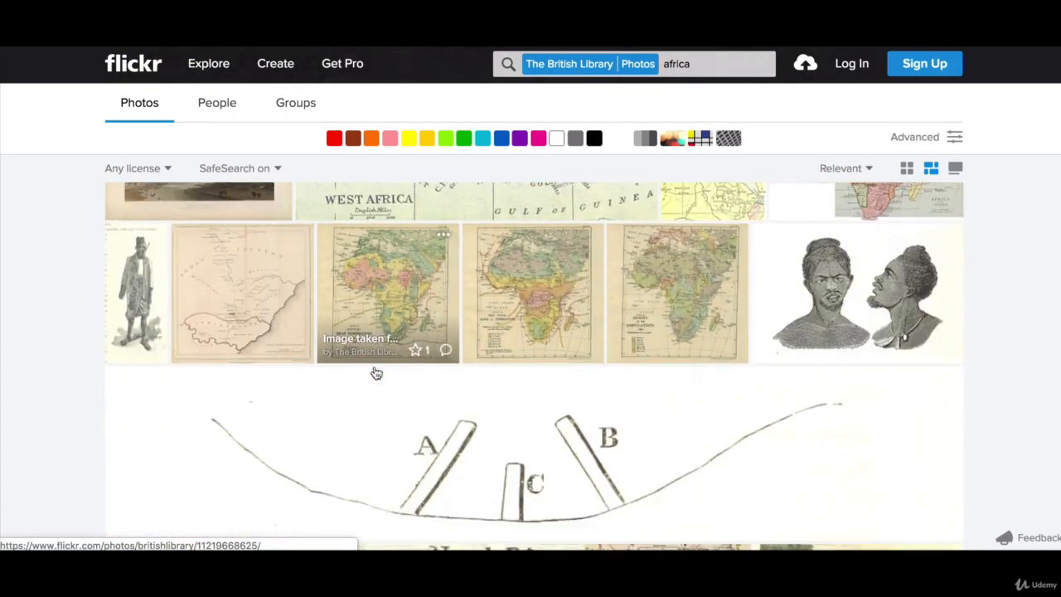
pyautogui.scroll(4, 376, 373)
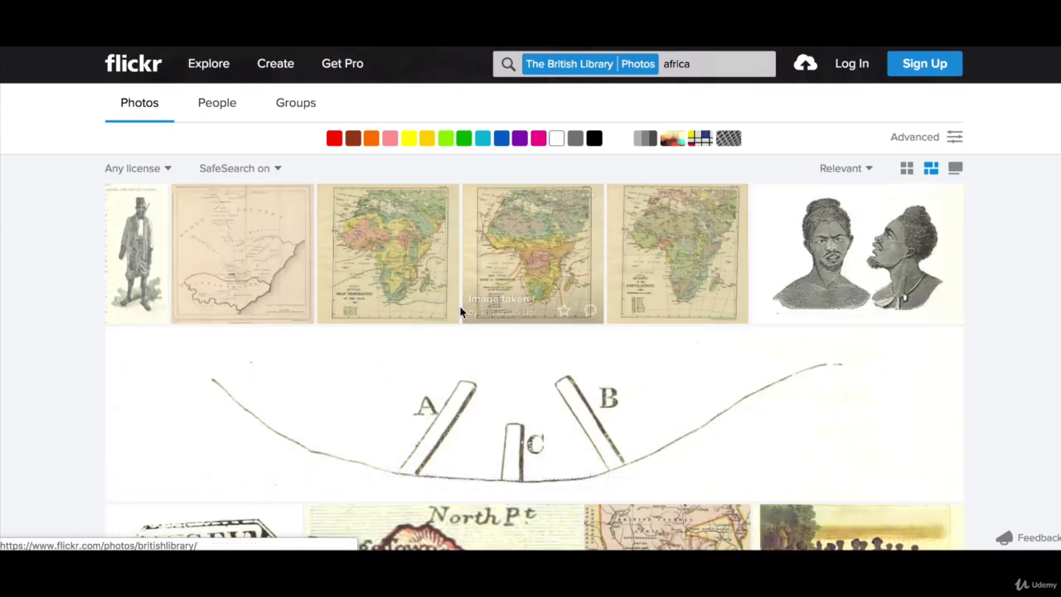
pyautogui.scroll(-10, 378, 377)
pyautogui.scroll(-10, 457, 408)
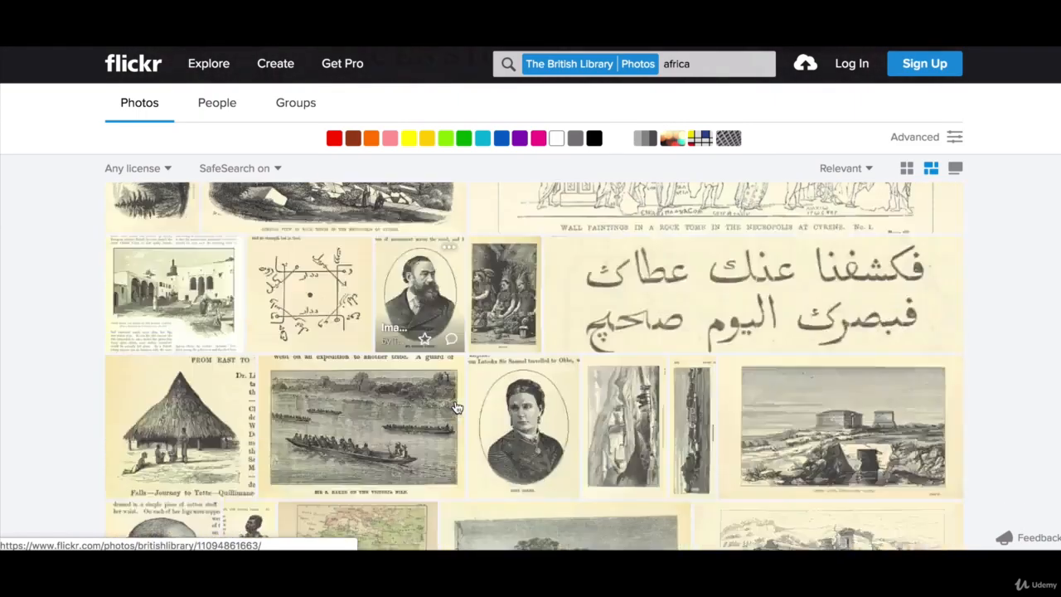
pyautogui.scroll(-10, 457, 408)
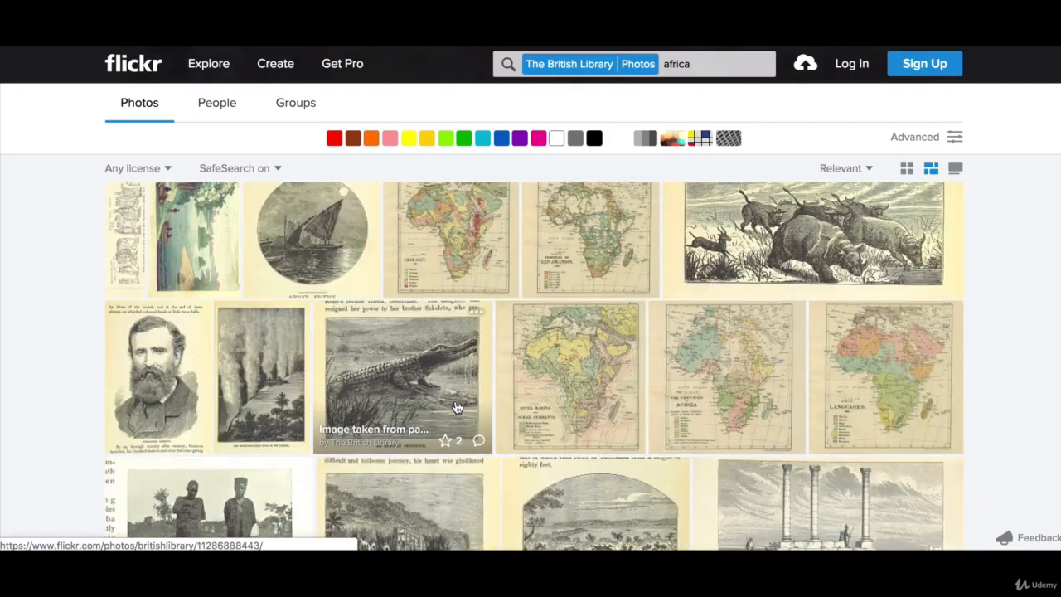
pyautogui.scroll(-10, 454, 407)
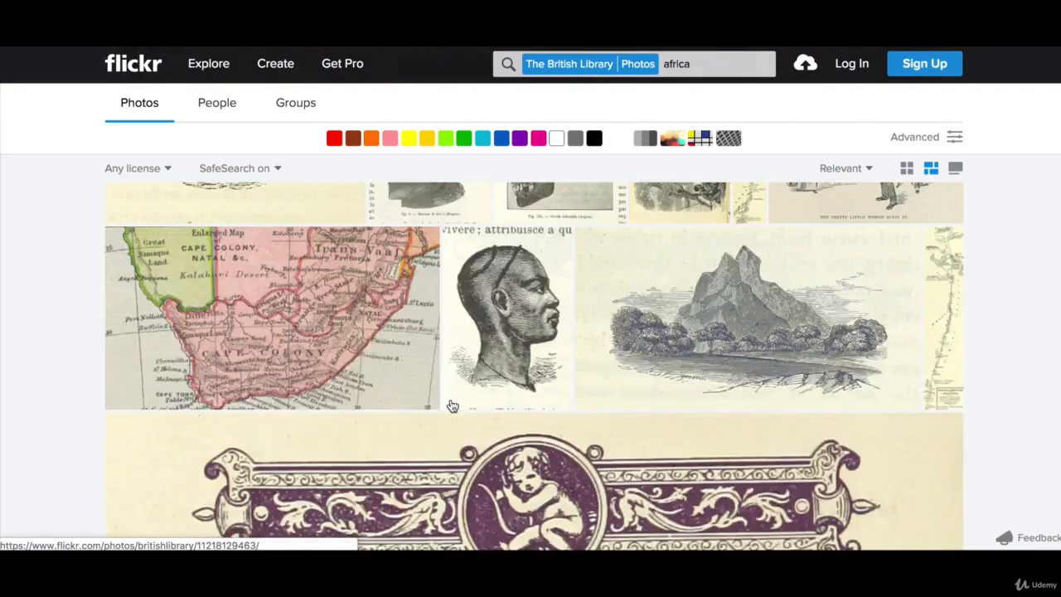
pyautogui.scroll(-10, 452, 406)
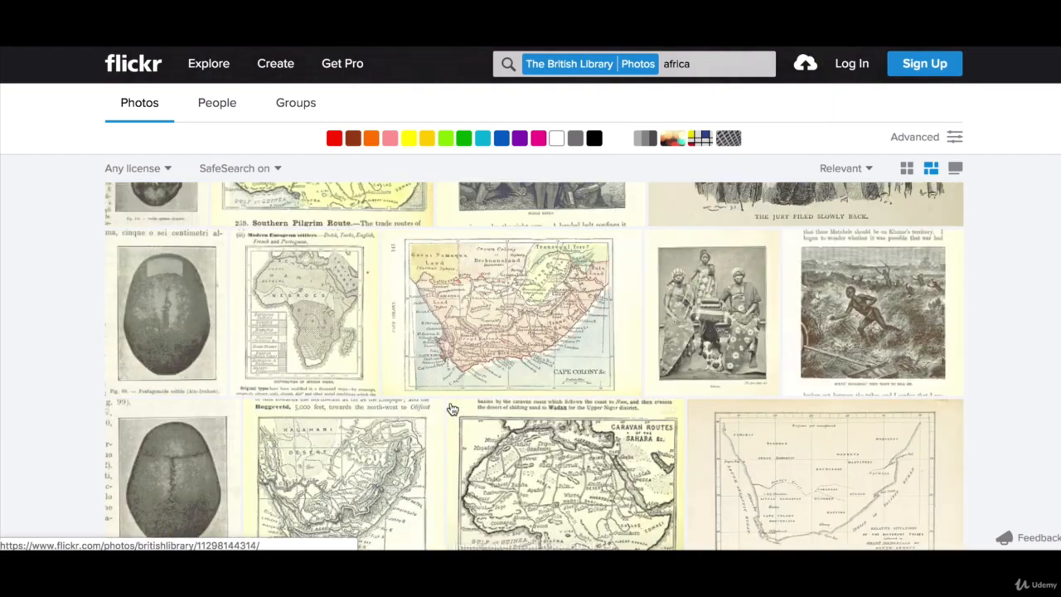
pyautogui.scroll(2, 451, 407)
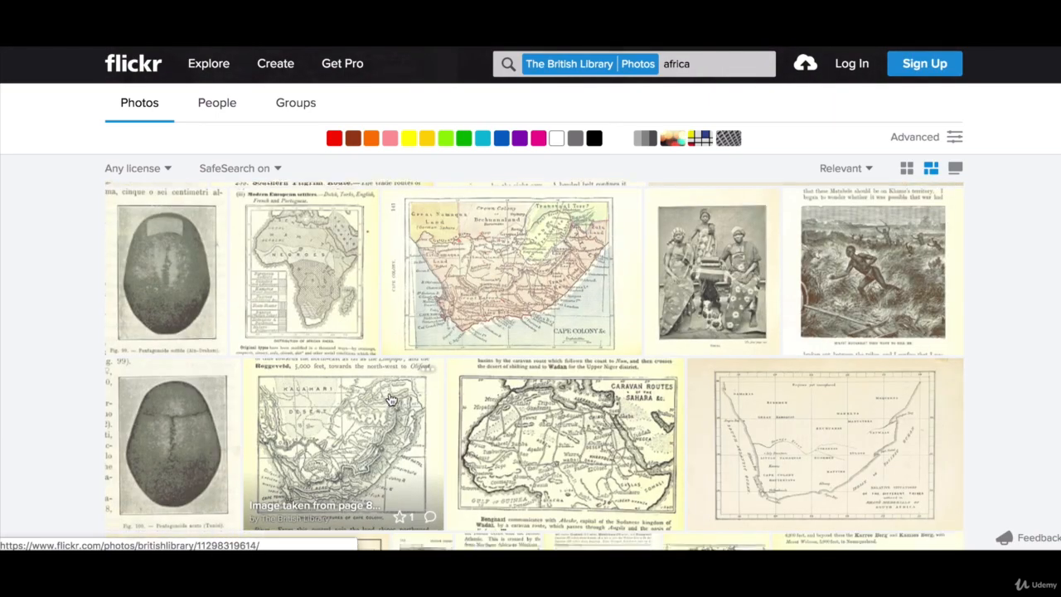
pyautogui.scroll(-10, 391, 400)
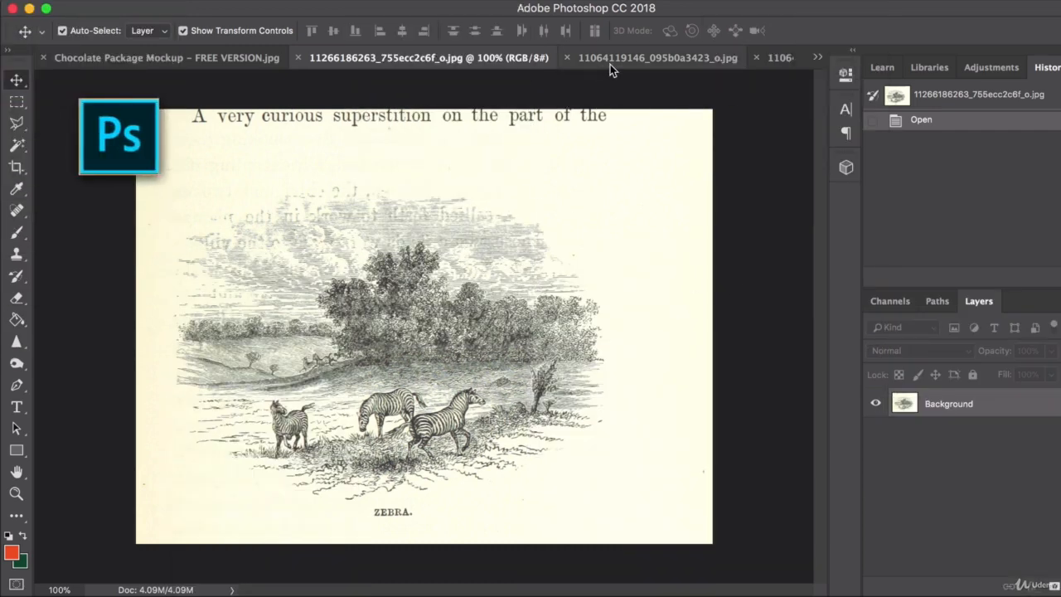
# In Photoshop, compare the open giraffe and white oryx engravings with the Chocolate Package Mockup image.
pyautogui.click(618, 60)
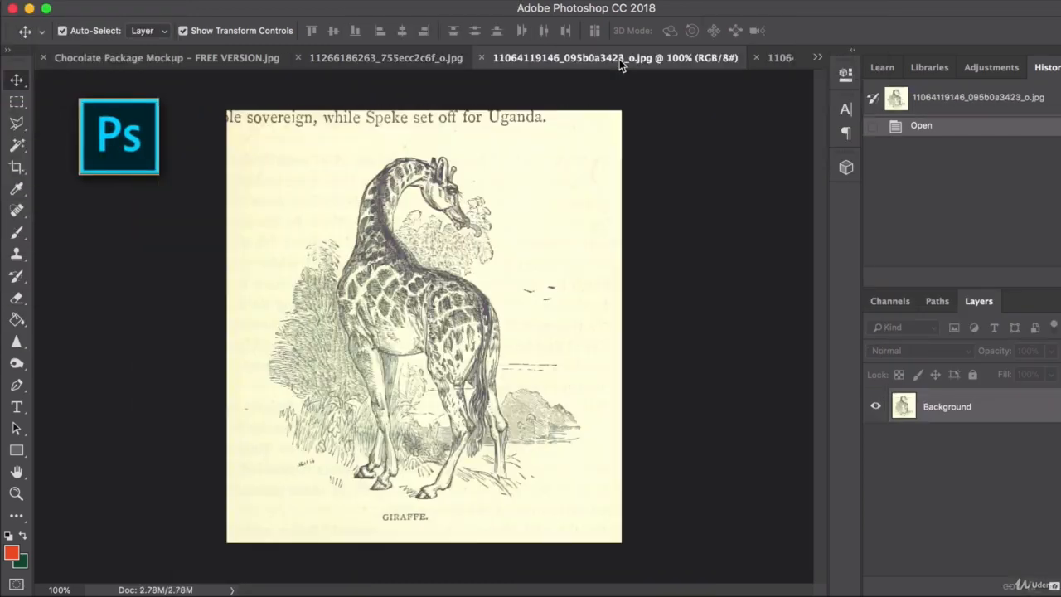
pyautogui.click(780, 59)
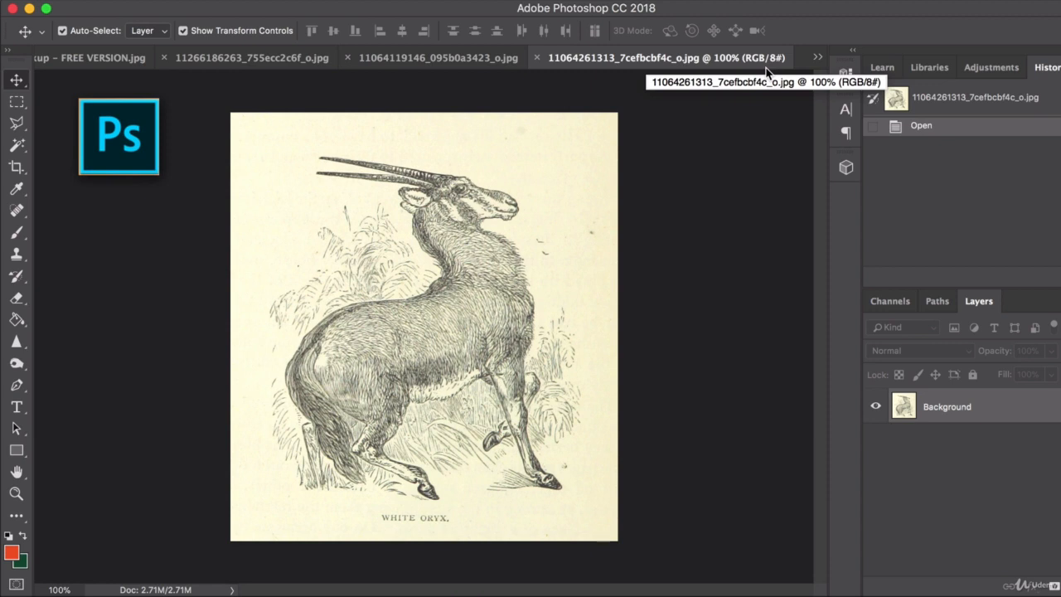
pyautogui.click(470, 61)
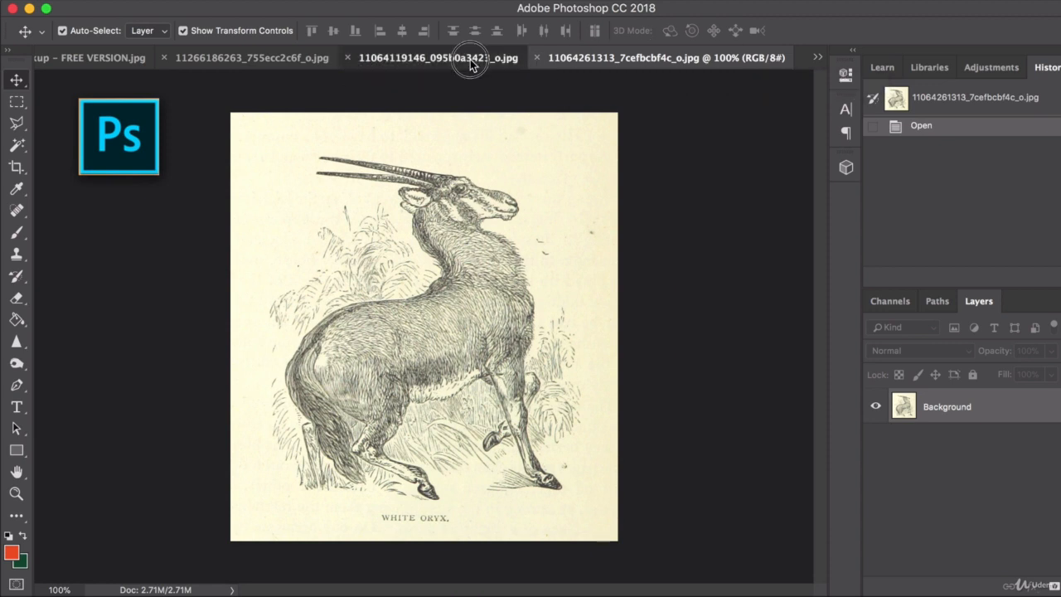
pyautogui.click(240, 60)
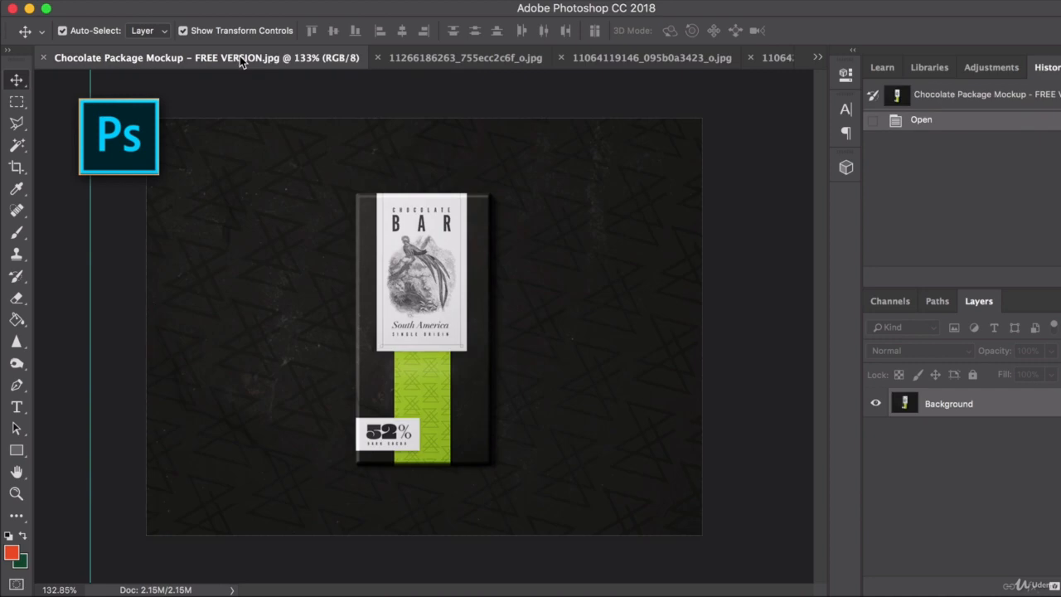
# Inspect the zebra engraving up close, checking its sky, trees and animals.
pyautogui.click(468, 60)
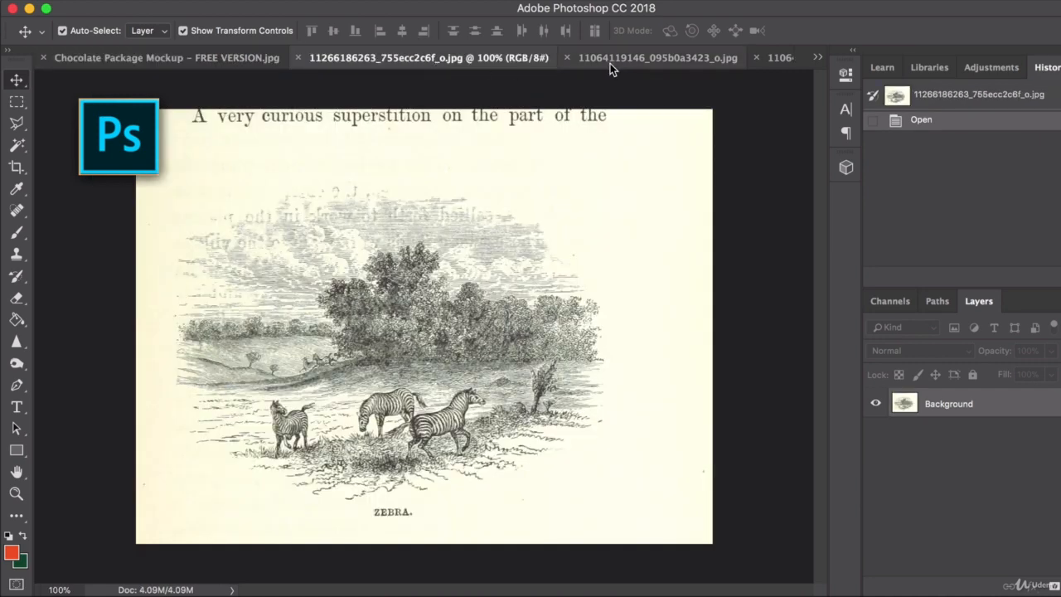
pyautogui.scroll(3, 292, 231)
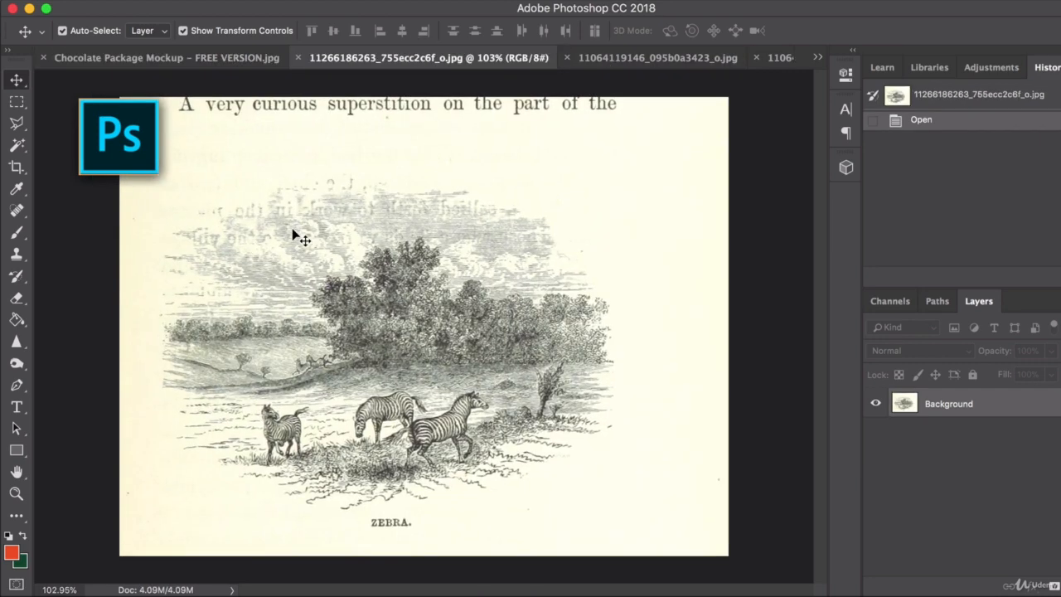
pyautogui.hscroll(-3, 249, 203)
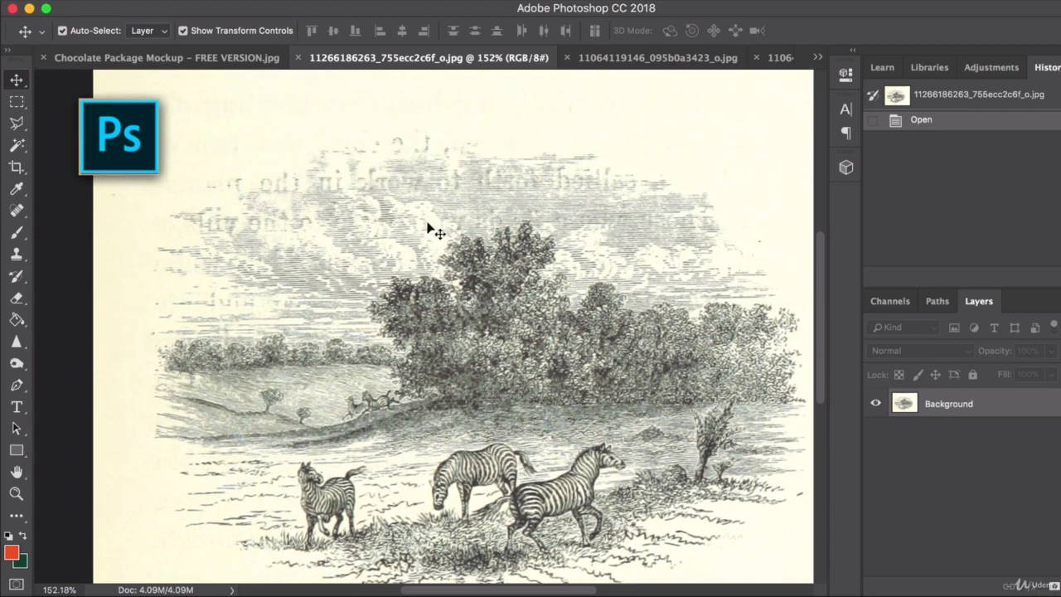
pyautogui.scroll(-4, 438, 211)
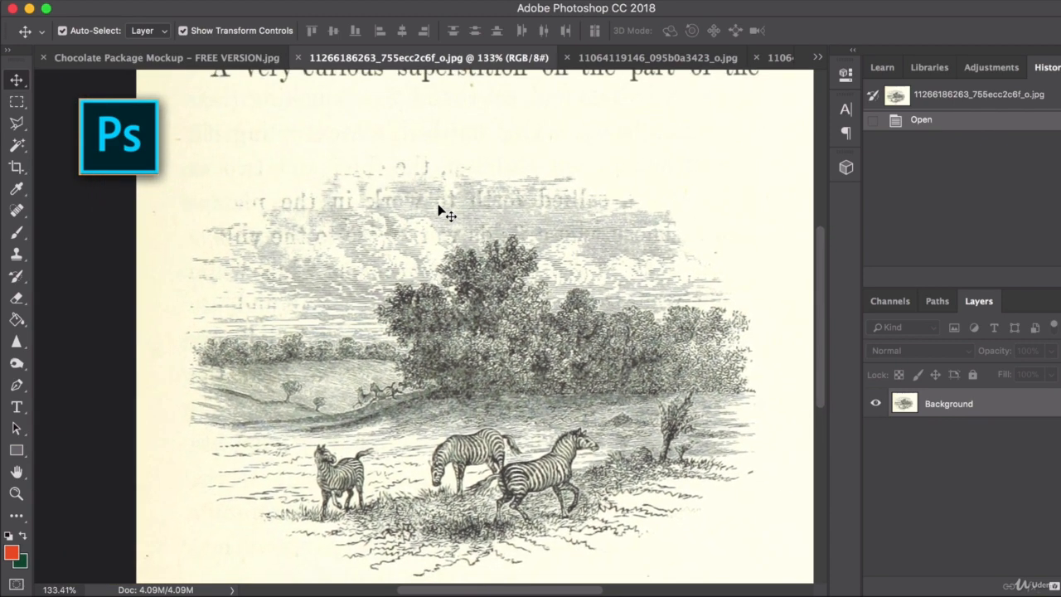
pyautogui.scroll(-1, 439, 210)
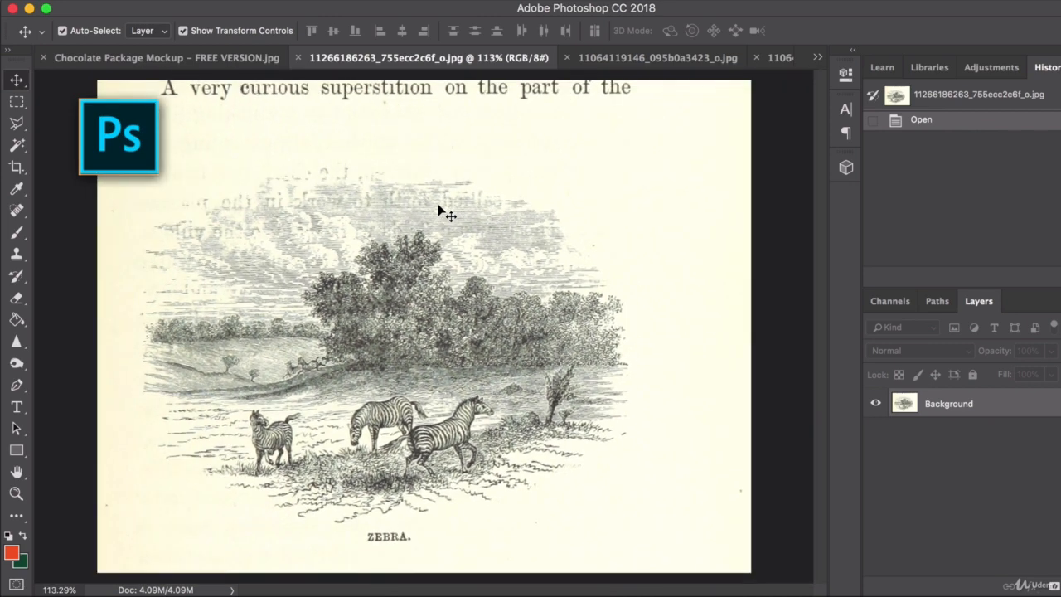
# Convert the locked background of the white oryx image into a regular layer with the default settings.
pyautogui.click(606, 58)
pyautogui.click(770, 62)
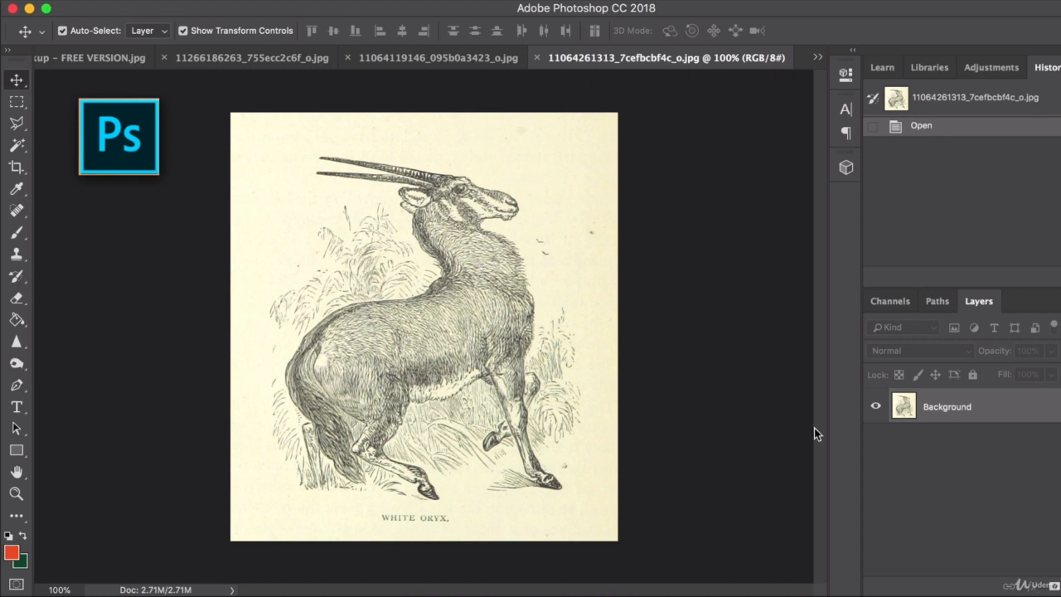
pyautogui.doubleClick(1011, 416)
pyautogui.press('Return')
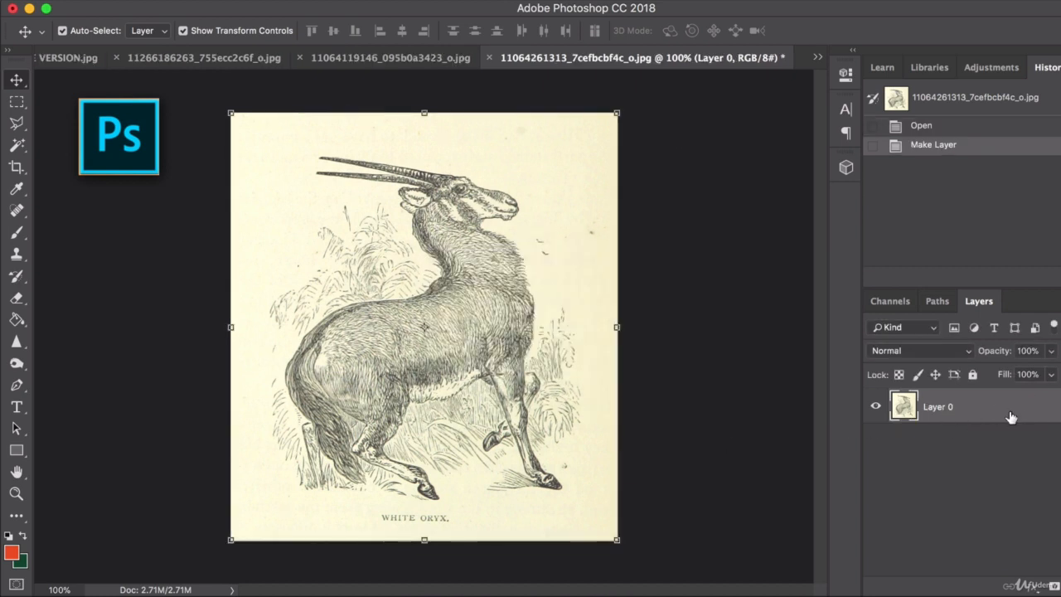
# Examine the giraffe engraving, and inspect the white oryx engraving up close from the horns down to the caption.
pyautogui.click(414, 58)
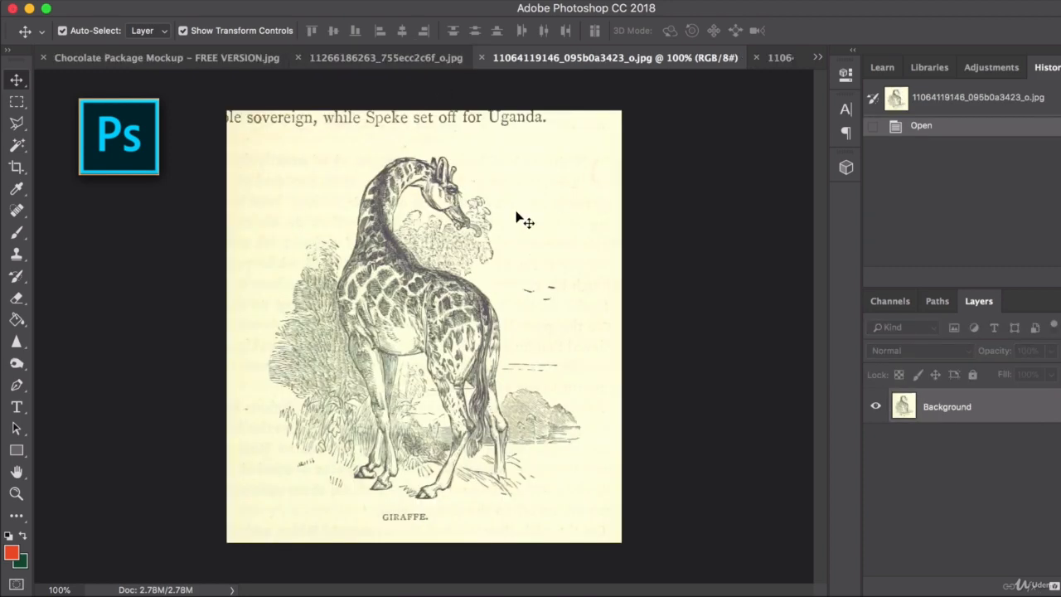
pyautogui.click(777, 58)
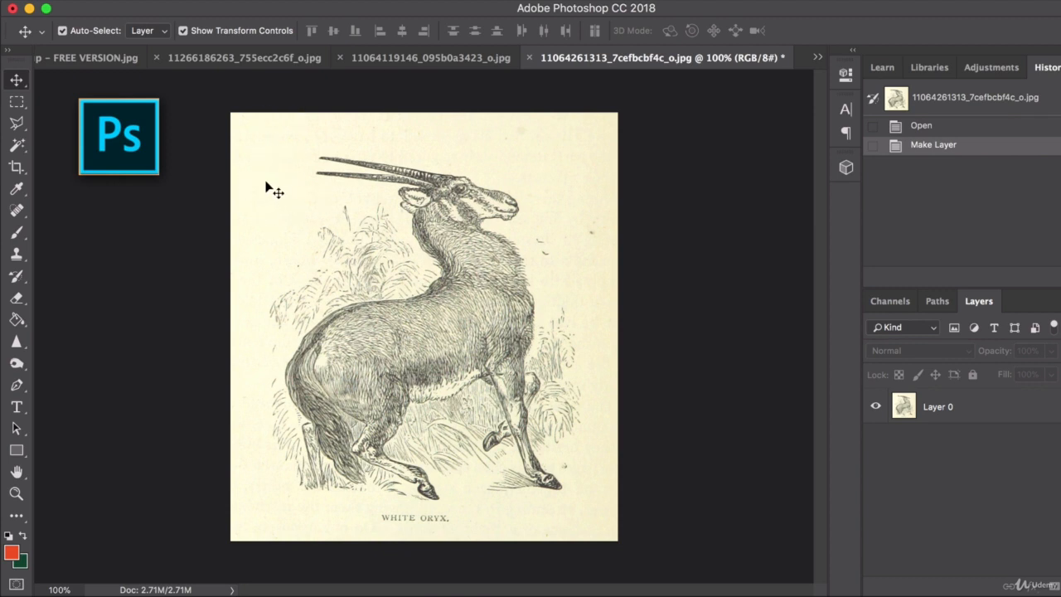
pyautogui.scroll(1, 262, 199)
pyautogui.scroll(3, 262, 205)
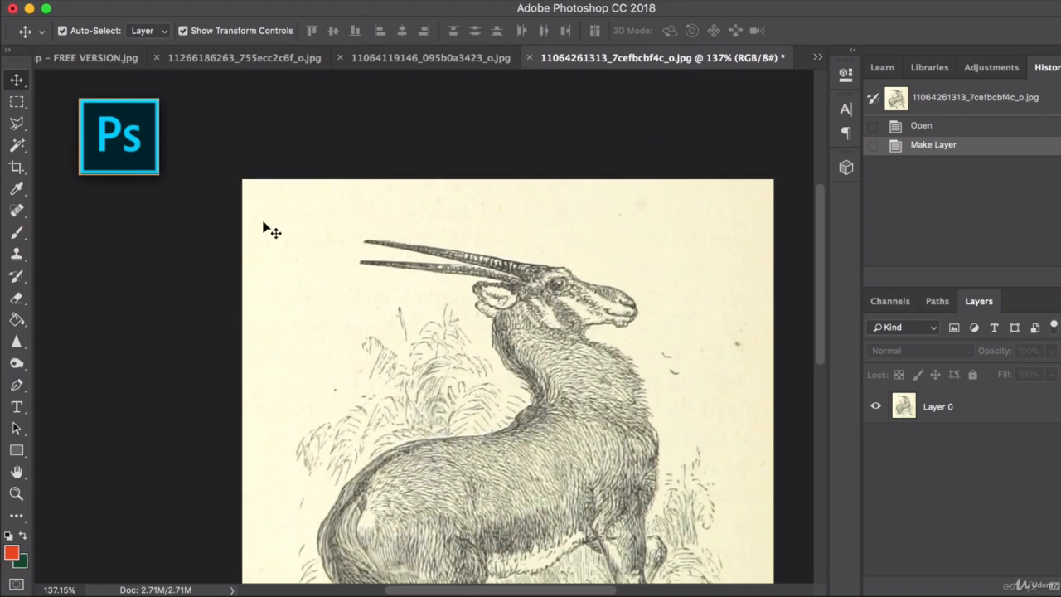
pyautogui.scroll(-5, 308, 280)
pyautogui.hscroll(2, 308, 280)
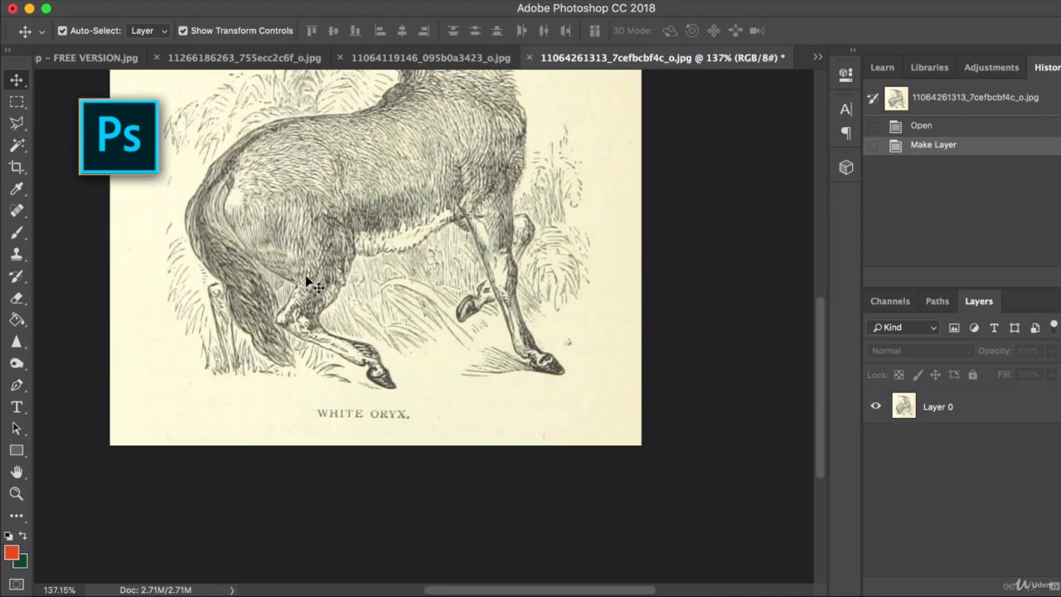
pyautogui.scroll(4, 308, 280)
pyautogui.scroll(-1, 199, 280)
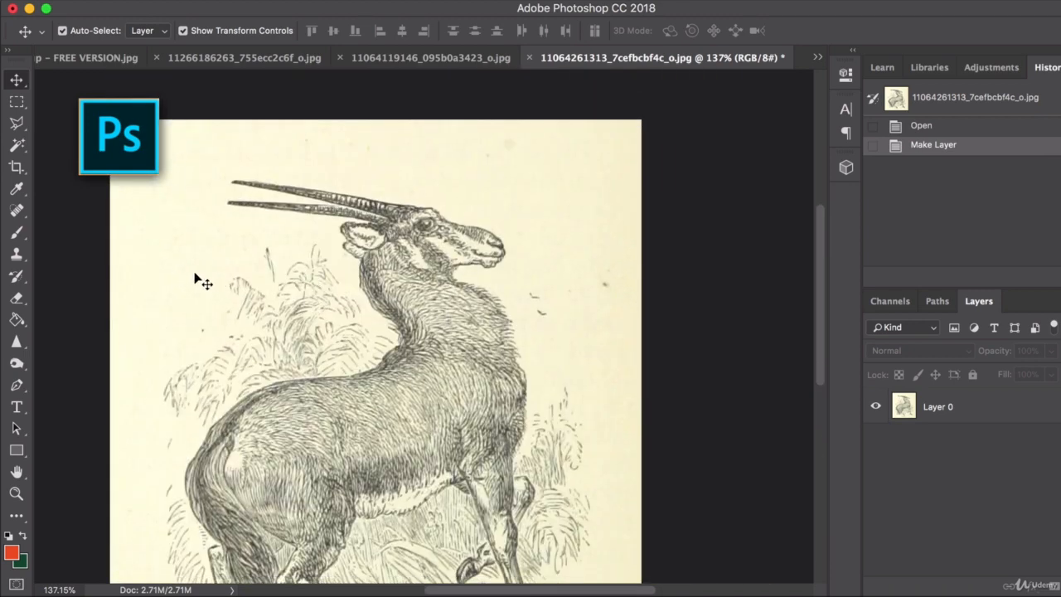
# Try selecting the cream paper around the oryx on Layer 0 using the Magic Wand at tolerance 22, and deselect it.
pyautogui.click(17, 147)
pyautogui.moveTo(18, 147); pyautogui.dragTo(69, 168)
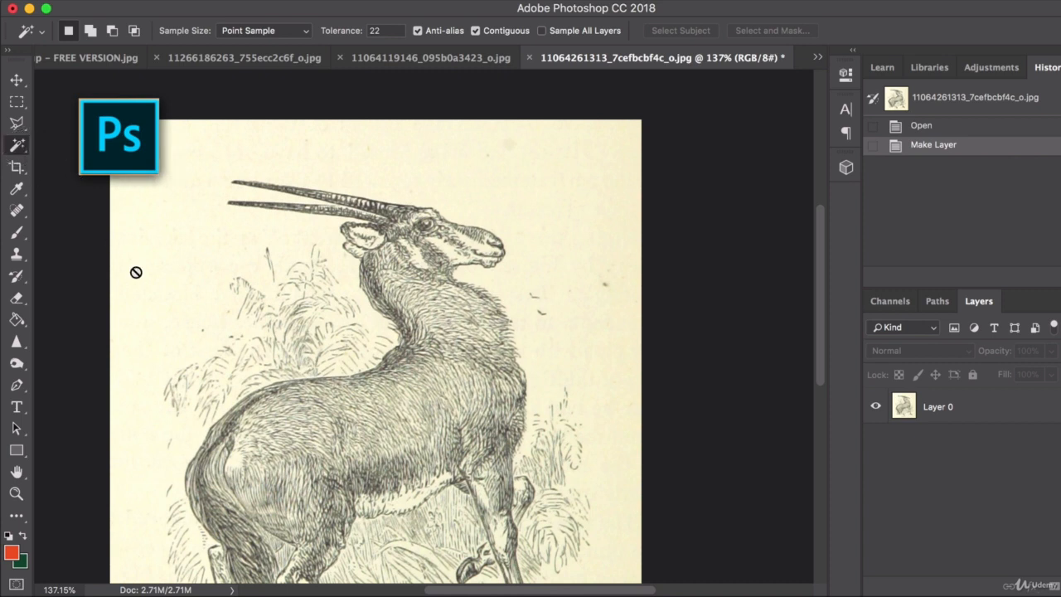
pyautogui.click(919, 405)
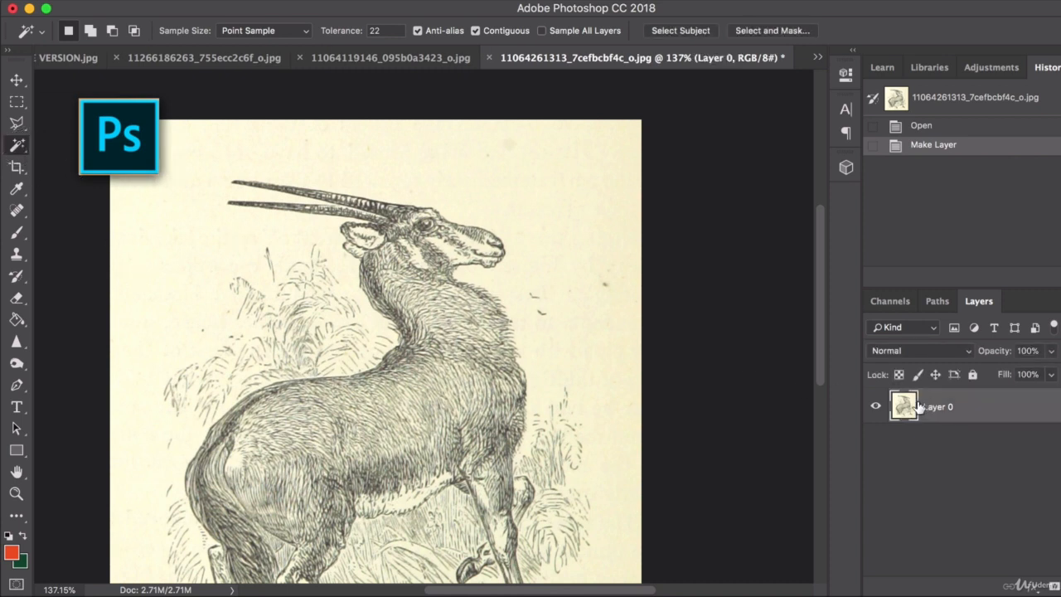
pyautogui.click(184, 215)
pyautogui.scroll(-2, 239, 233)
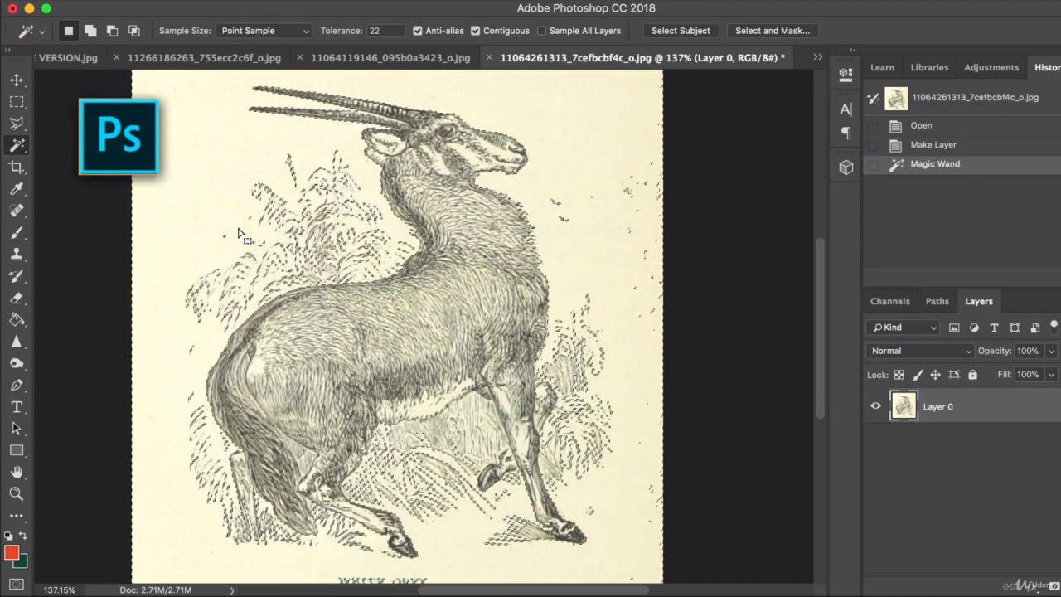
pyautogui.scroll(-3, 239, 233)
pyautogui.scroll(-3, 238, 233)
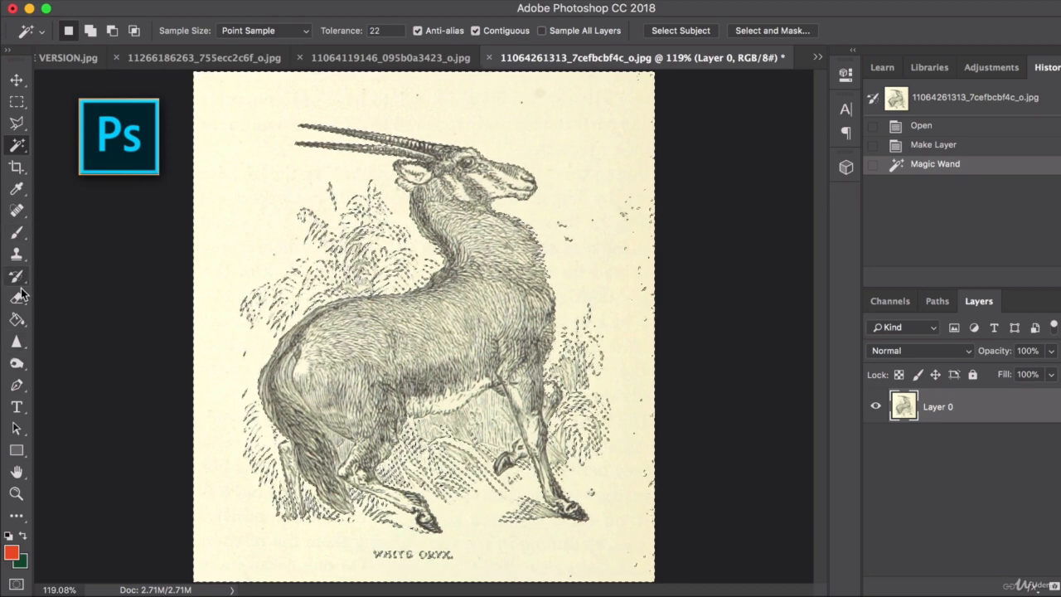
pyautogui.press('m')
pyautogui.press('super+d')
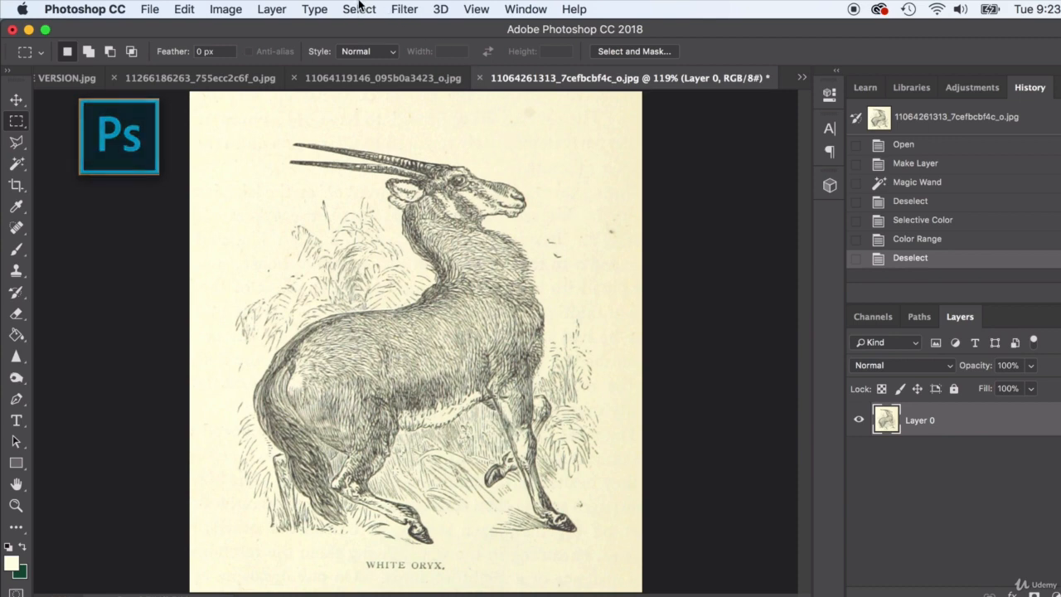
# Select the cream paper by Color Range, sampling it near the oryx's horns with Fuzziness 109.
pyautogui.click(361, 10)
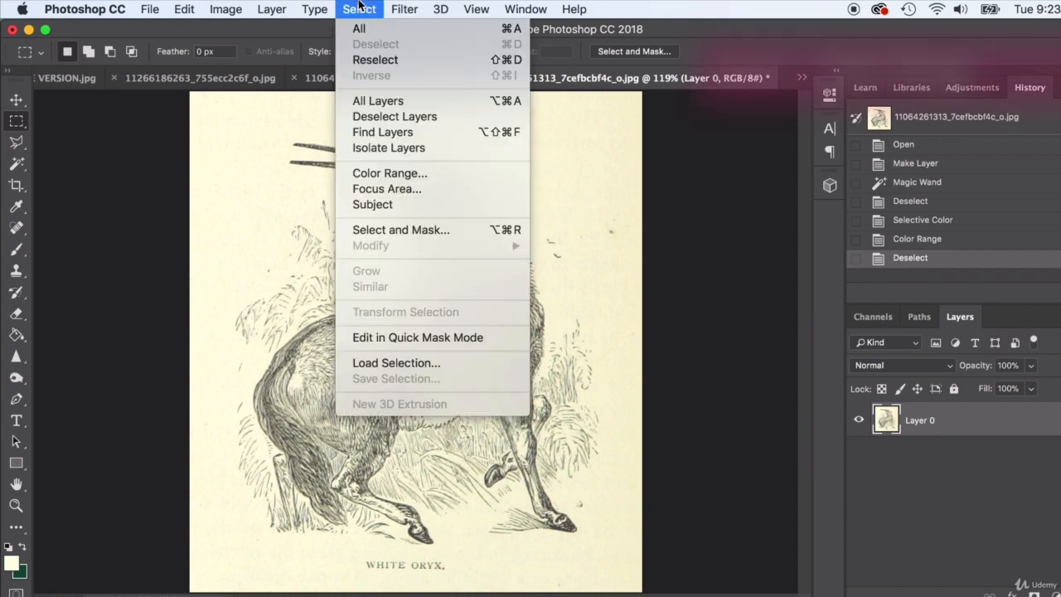
pyautogui.click(393, 174)
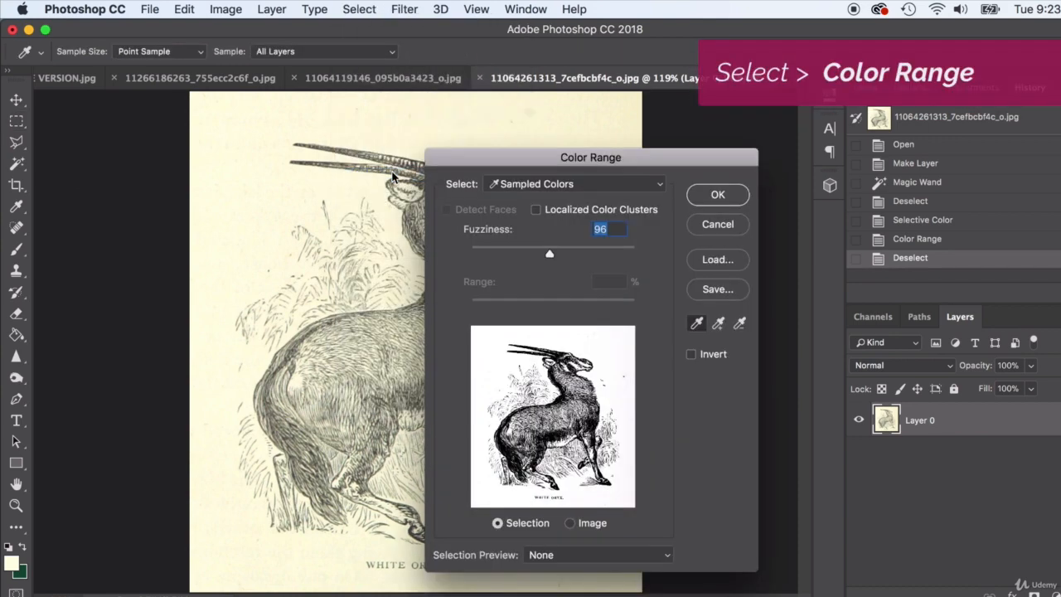
pyautogui.moveTo(486, 160); pyautogui.dragTo(504, 160)
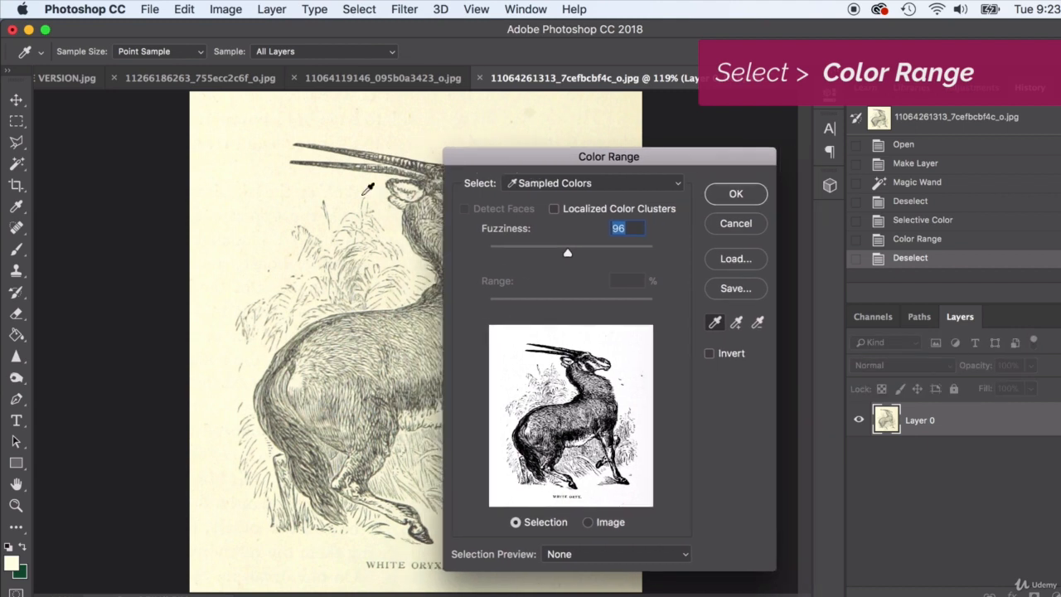
pyautogui.click(258, 184)
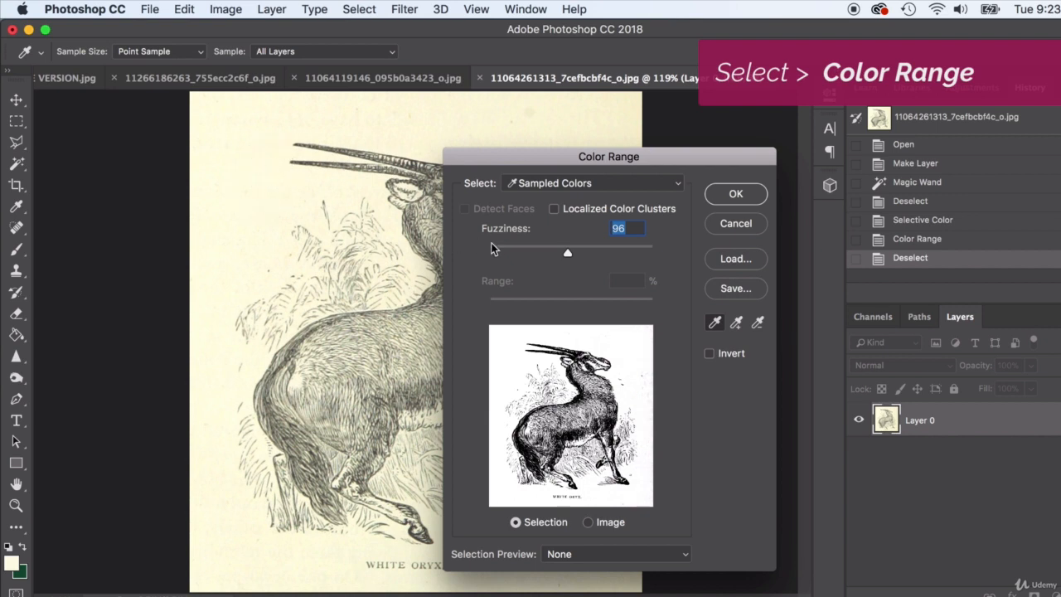
pyautogui.moveTo(571, 255)
pyautogui.mouseDown()
pyautogui.moveTo(629, 253)
pyautogui.moveTo(519, 256)
pyautogui.moveTo(600, 262)
pyautogui.moveTo(578, 256)
pyautogui.mouseUp()
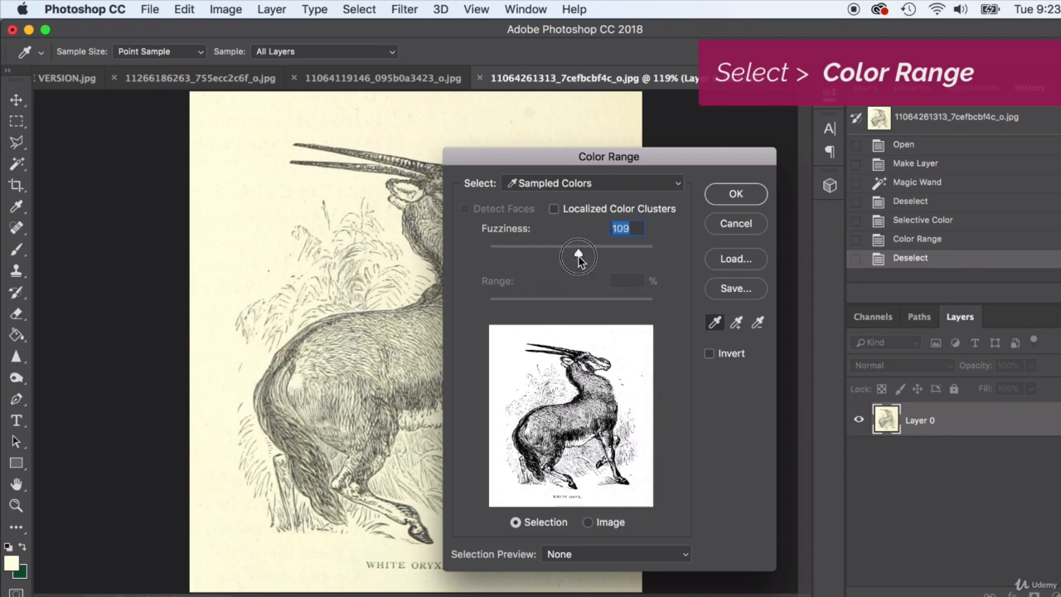
pyautogui.click(729, 197)
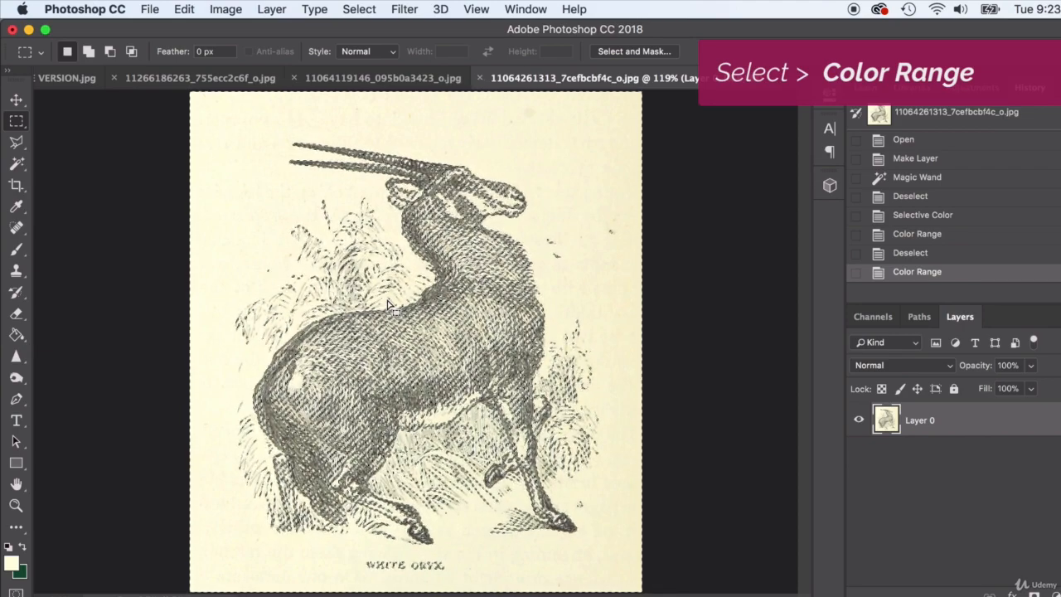
# Add a blank layer beneath Layer 0, and delete the selected paper from Layer 0 before deselecting.
pyautogui.click(1032, 594)
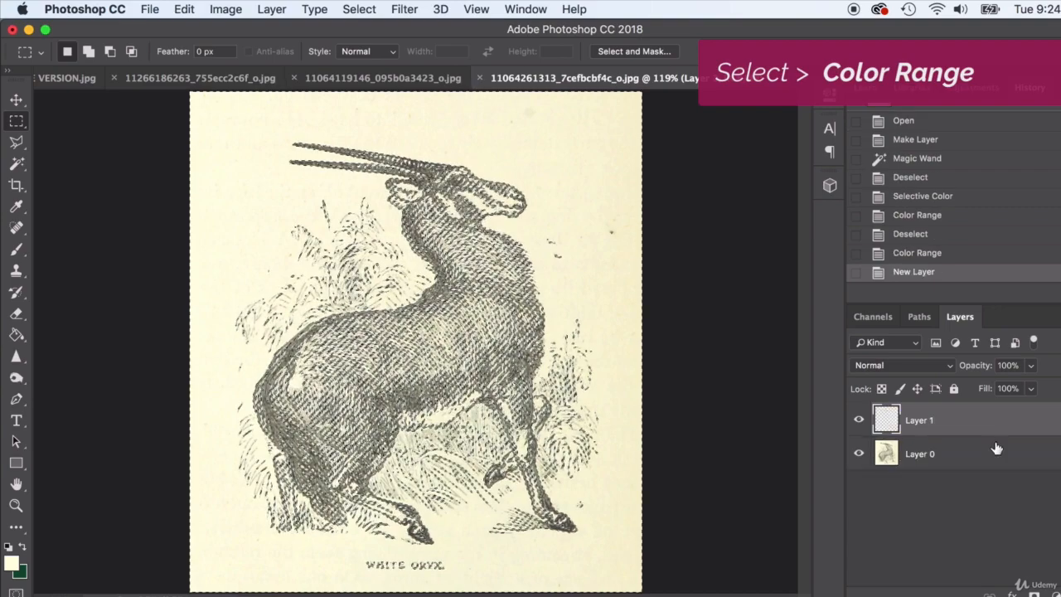
pyautogui.moveTo(920, 420); pyautogui.dragTo(967, 468)
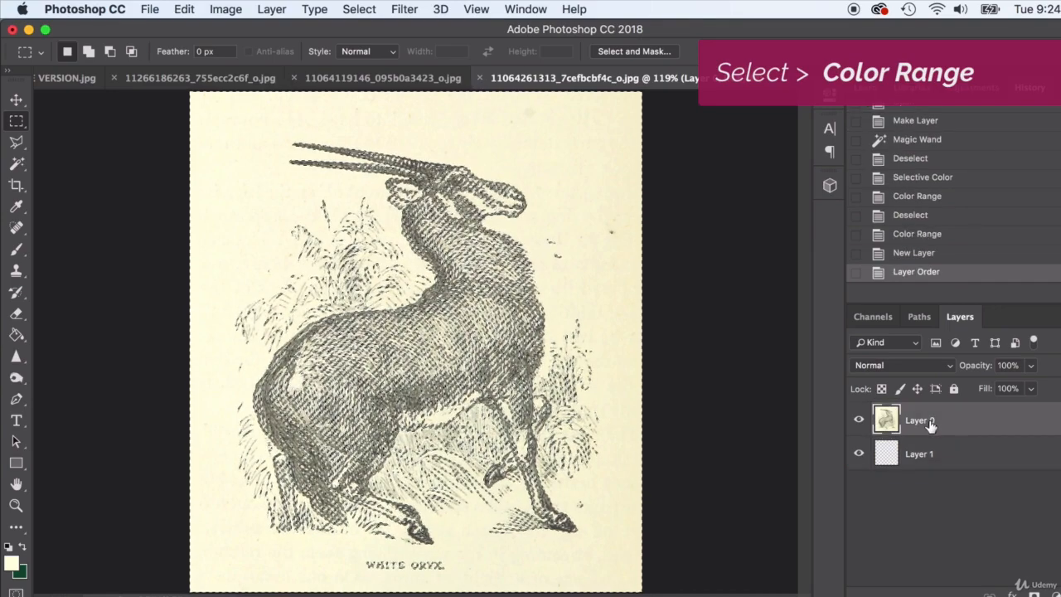
pyautogui.press('Delete')
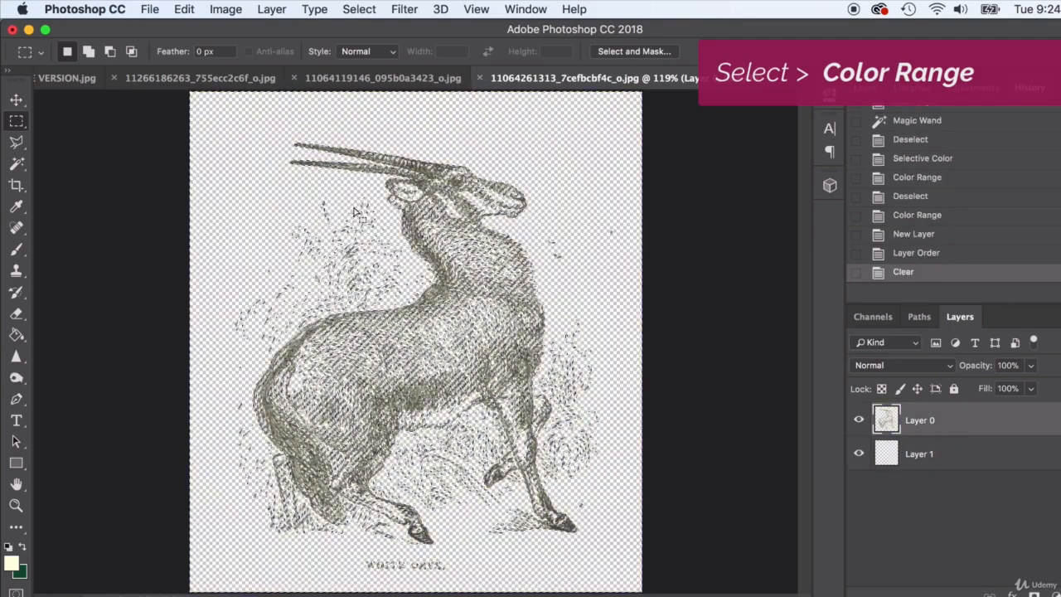
pyautogui.press('cmd+d')
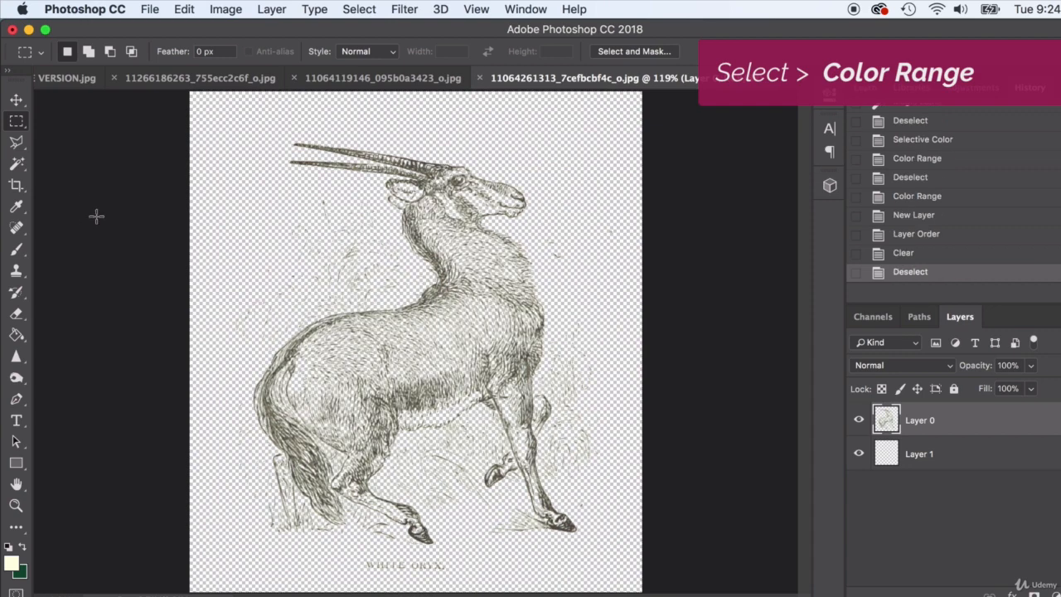
# Fill Layer 1 behind the oryx with the dark green swatch using the Paint Bucket.
pyautogui.doubleClick(937, 448)
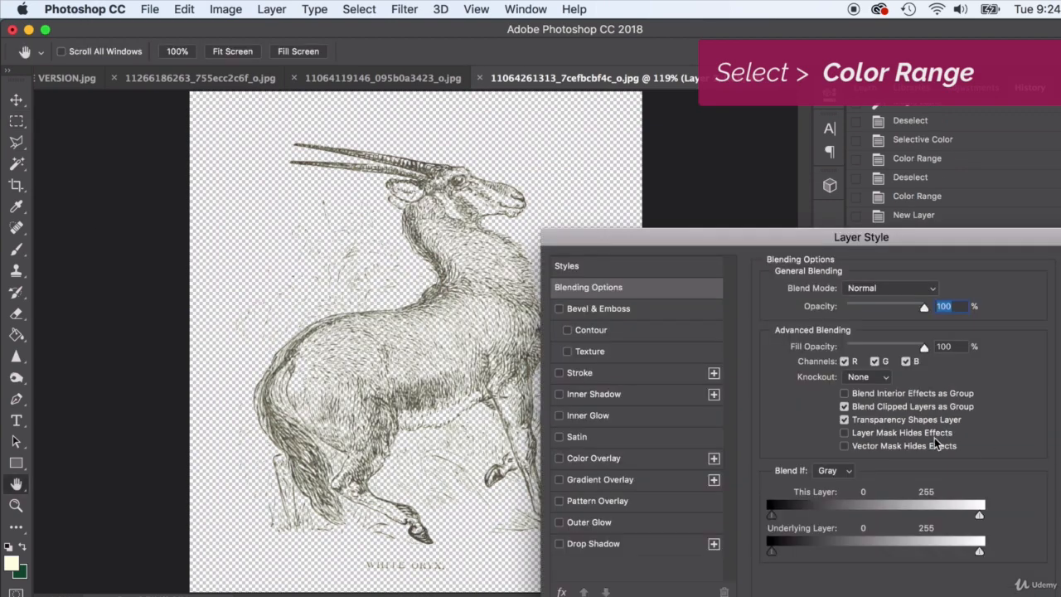
pyautogui.press('Escape')
pyautogui.press('m')
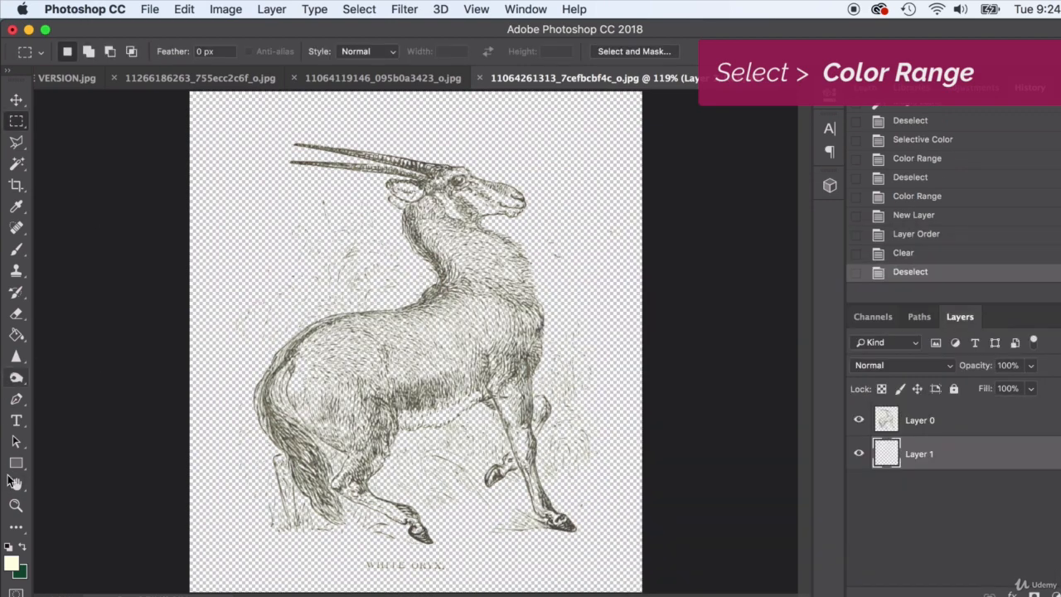
pyautogui.click(21, 547)
pyautogui.click(14, 336)
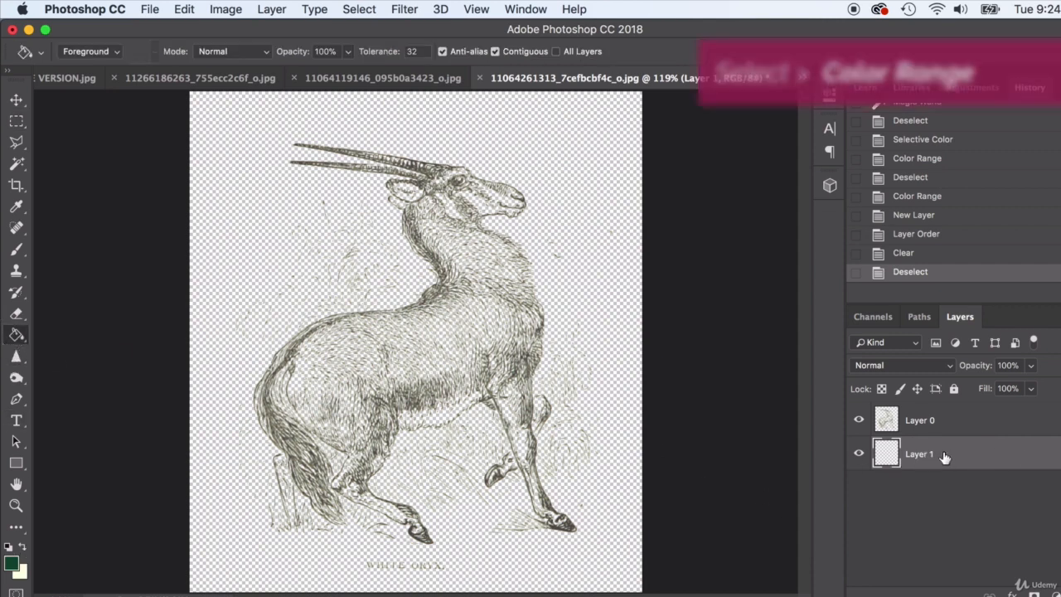
pyautogui.click(549, 296)
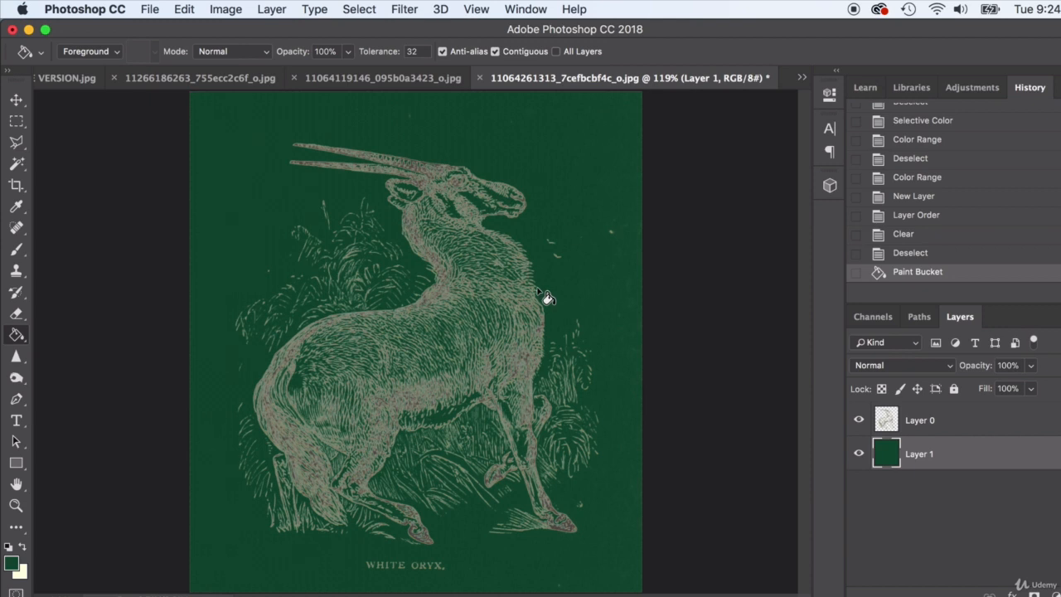
# Refill Layer 1 with the cream swatch and leave no layer active.
pyautogui.click(22, 546)
pyautogui.click(225, 220)
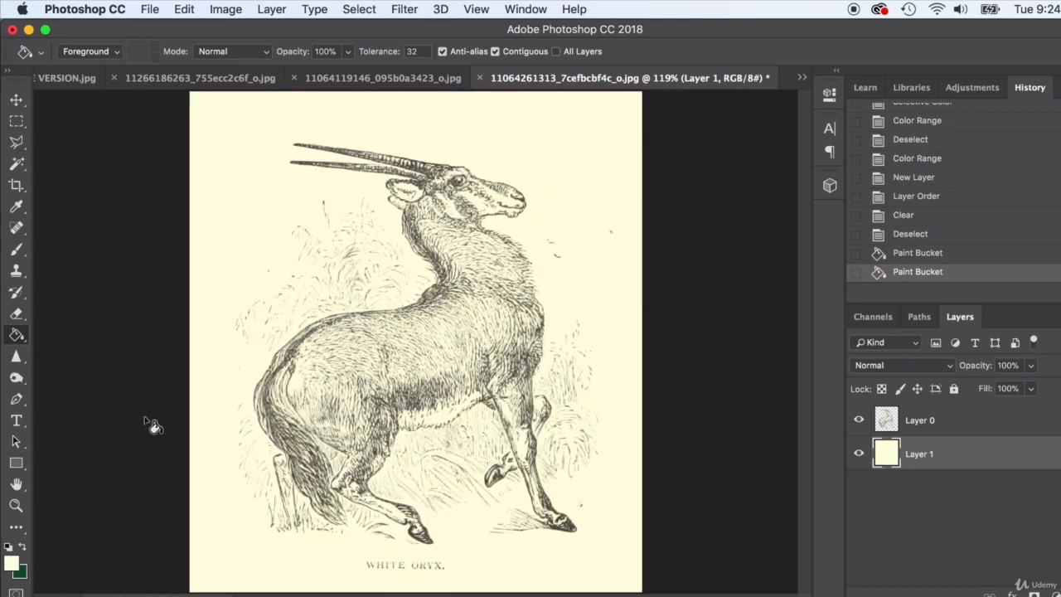
pyautogui.click(17, 100)
pyautogui.click(104, 174)
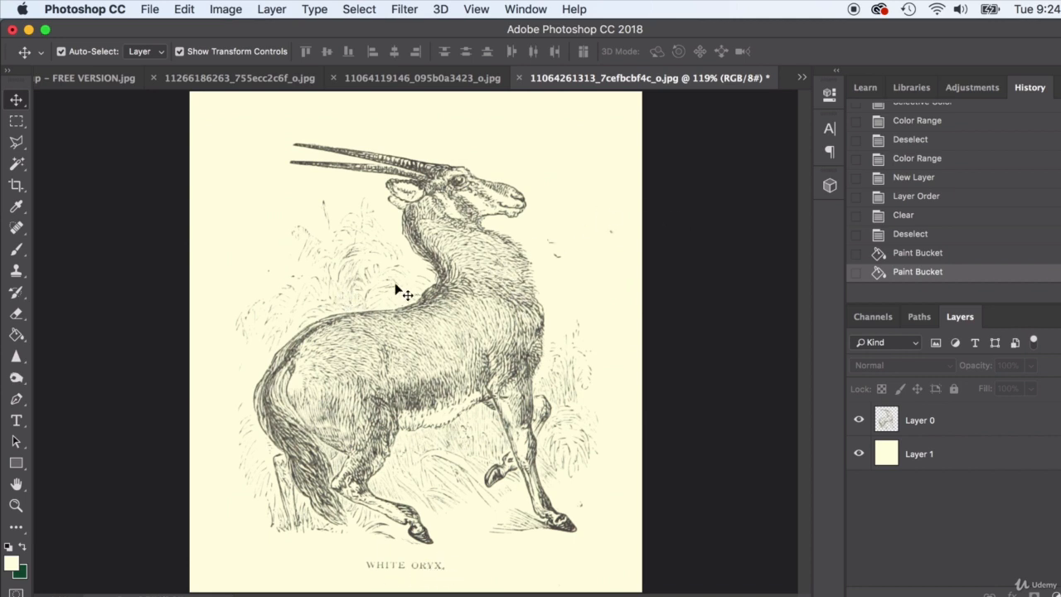
# Erase the grass behind the oryx's neck and back on Layer 0, using a 150 px brush and a smaller 54 px brush.
pyautogui.click(16, 314)
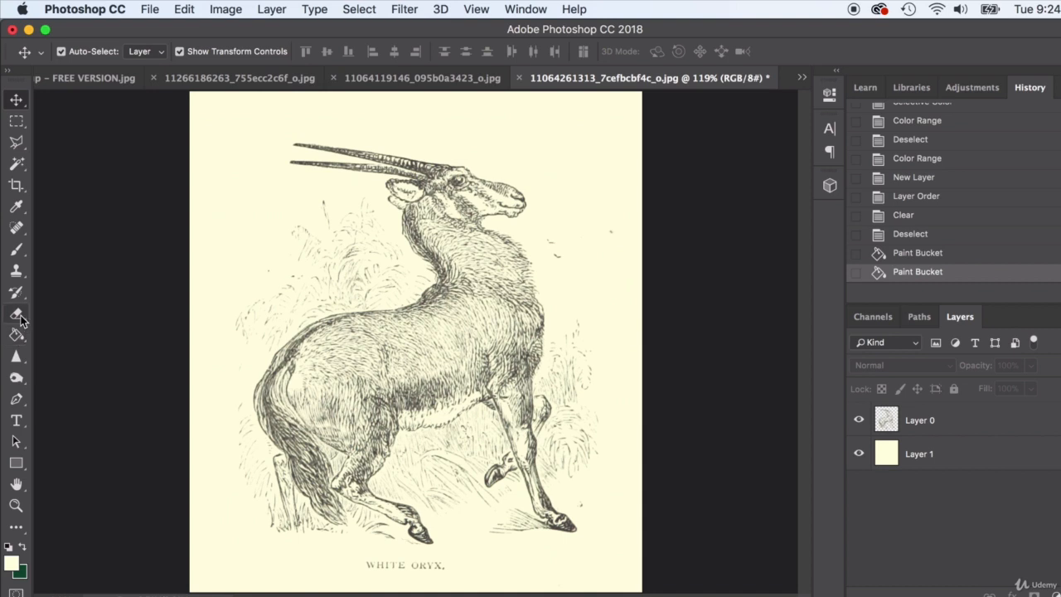
pyautogui.click(978, 423)
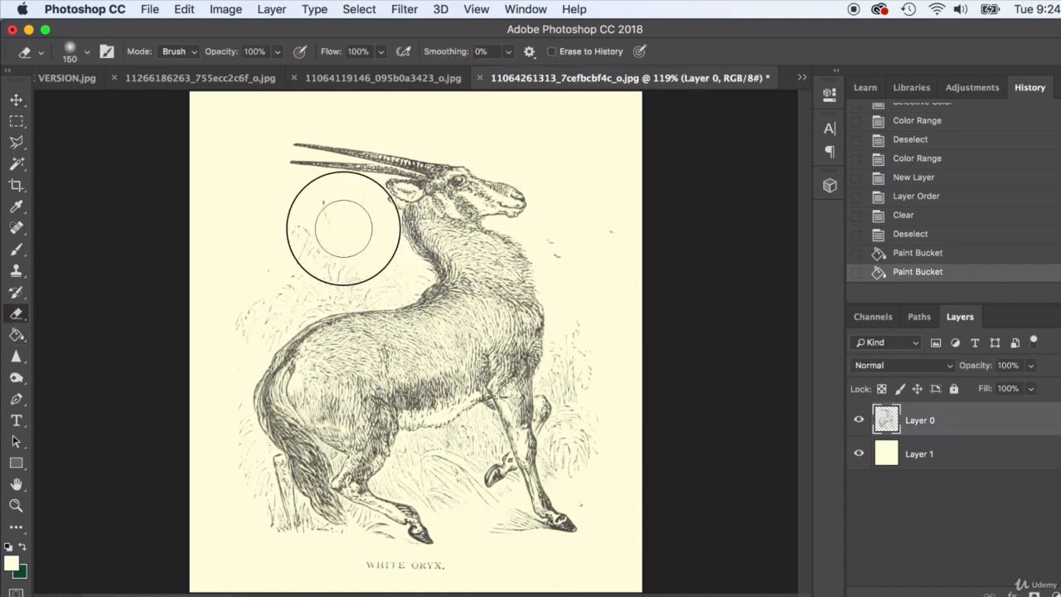
pyautogui.moveTo(344, 228)
pyautogui.mouseDown()
pyautogui.moveTo(303, 237)
pyautogui.moveTo(332, 260)
pyautogui.moveTo(248, 264)
pyautogui.mouseUp()
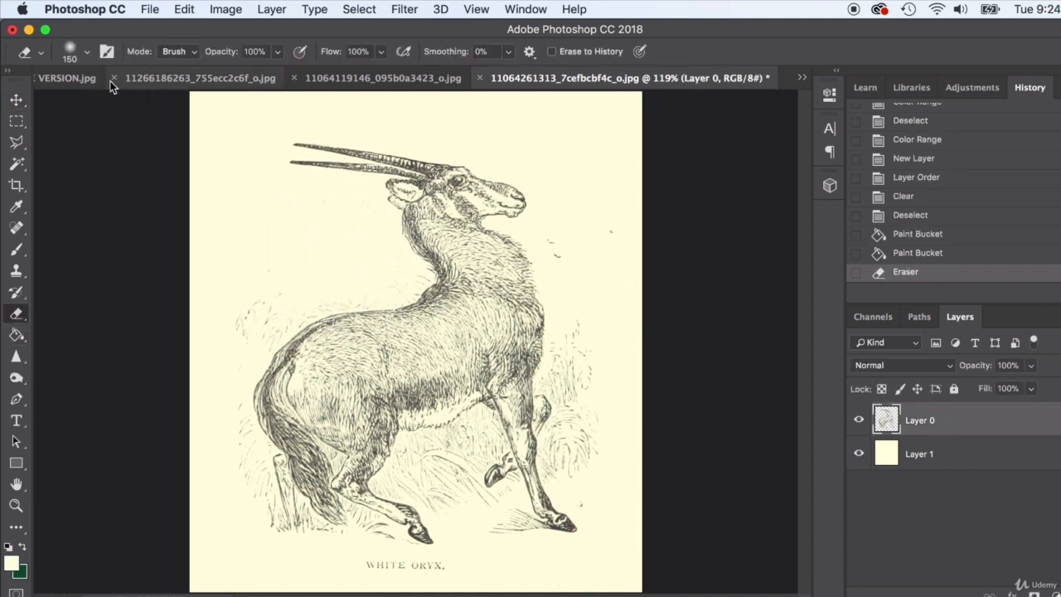
pyautogui.click(88, 52)
pyautogui.click(121, 103)
pyautogui.click(235, 357)
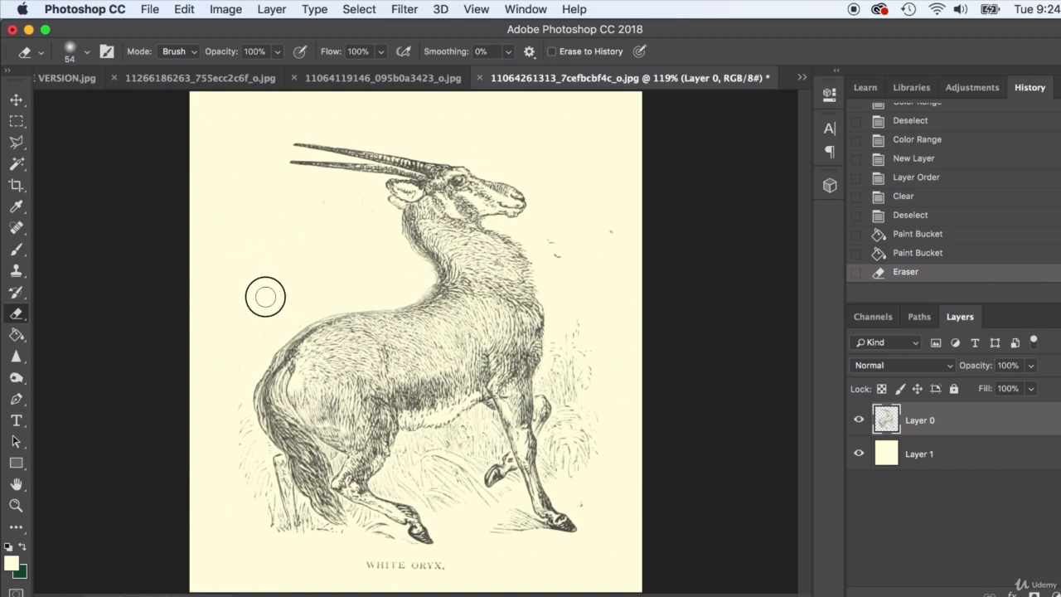
pyautogui.click(316, 223)
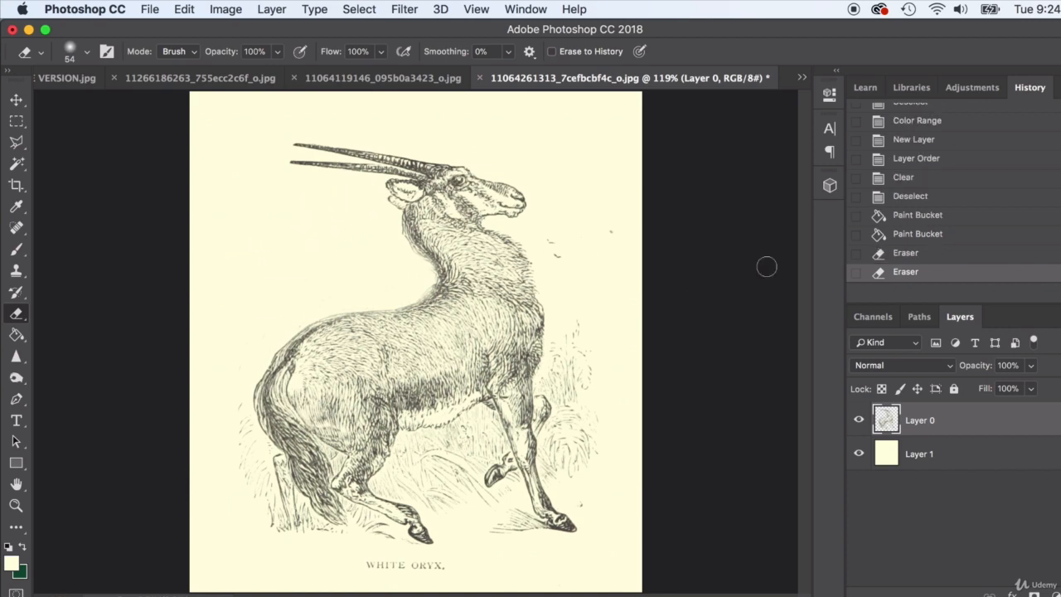
# Step through the history states to compare the transparent, green and cream backgrounds and the erased grass.
pyautogui.click(918, 217)
pyautogui.click(927, 235)
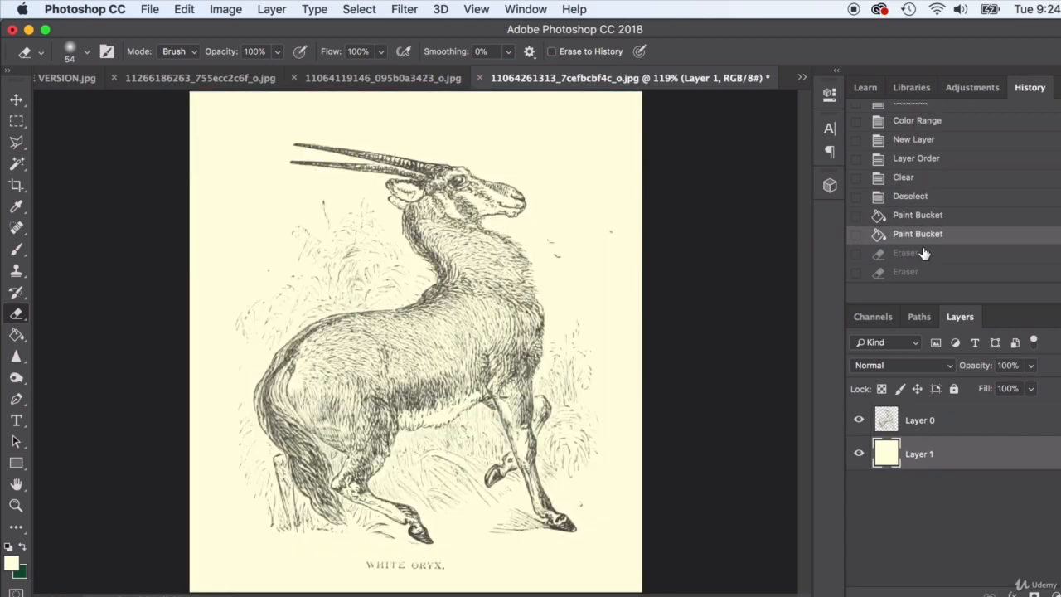
pyautogui.click(925, 252)
pyautogui.click(933, 272)
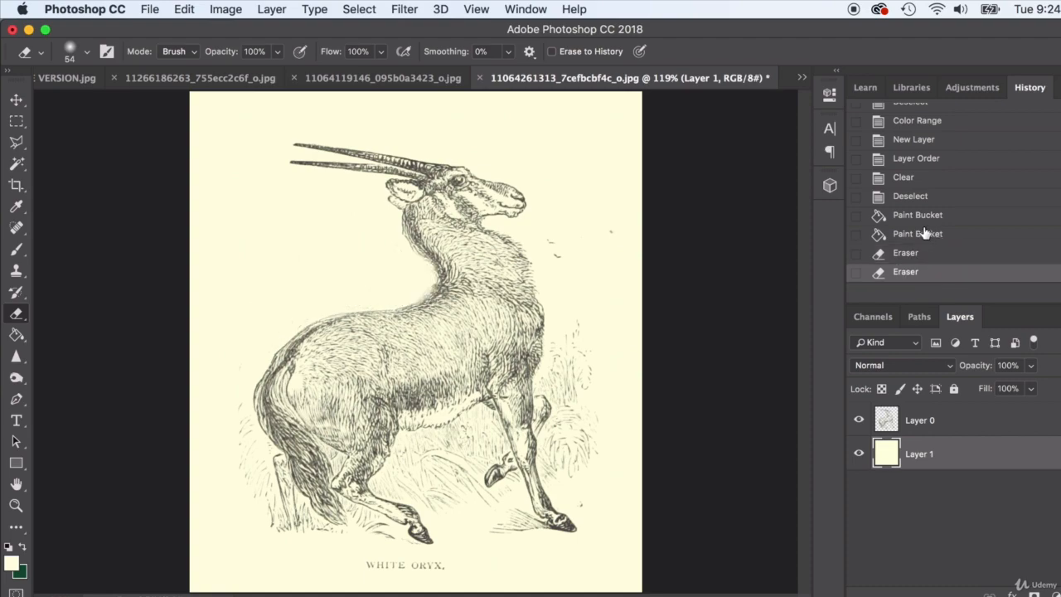
pyautogui.click(924, 141)
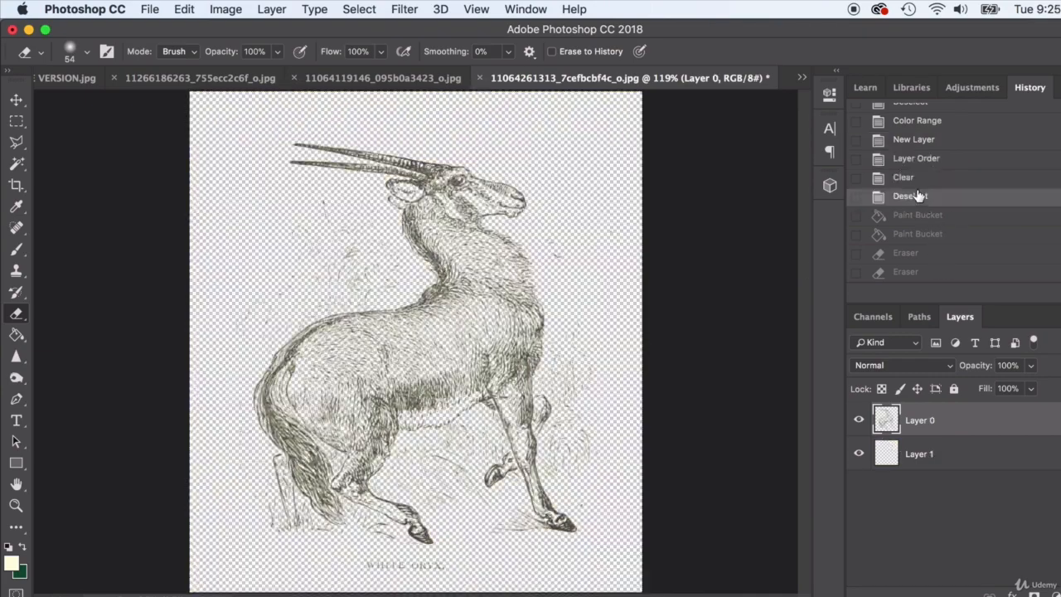
pyautogui.click(918, 196)
pyautogui.click(917, 215)
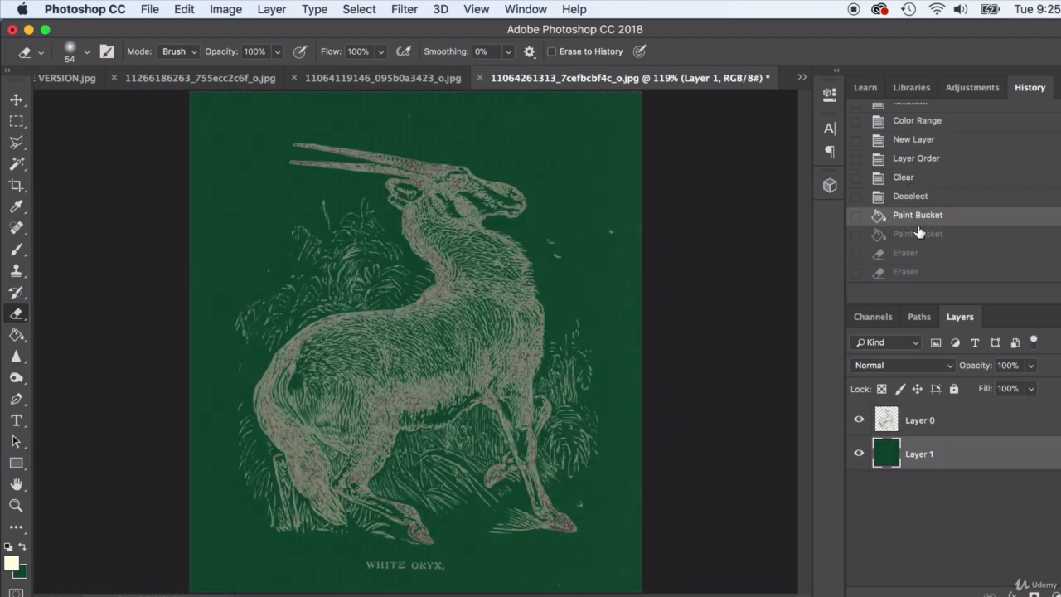
pyautogui.click(919, 272)
pyautogui.click(912, 253)
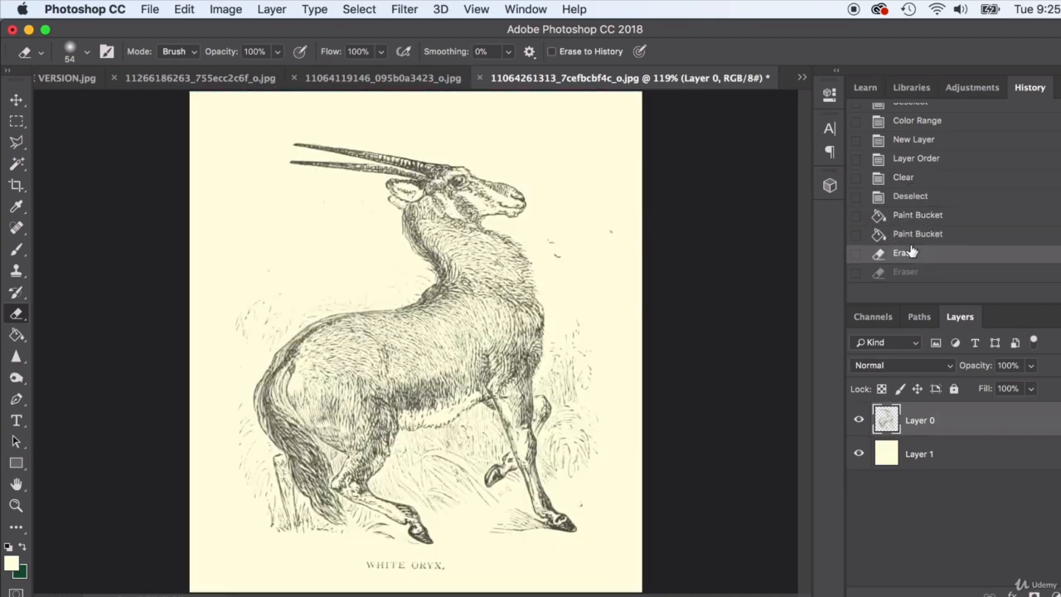
pyautogui.click(912, 236)
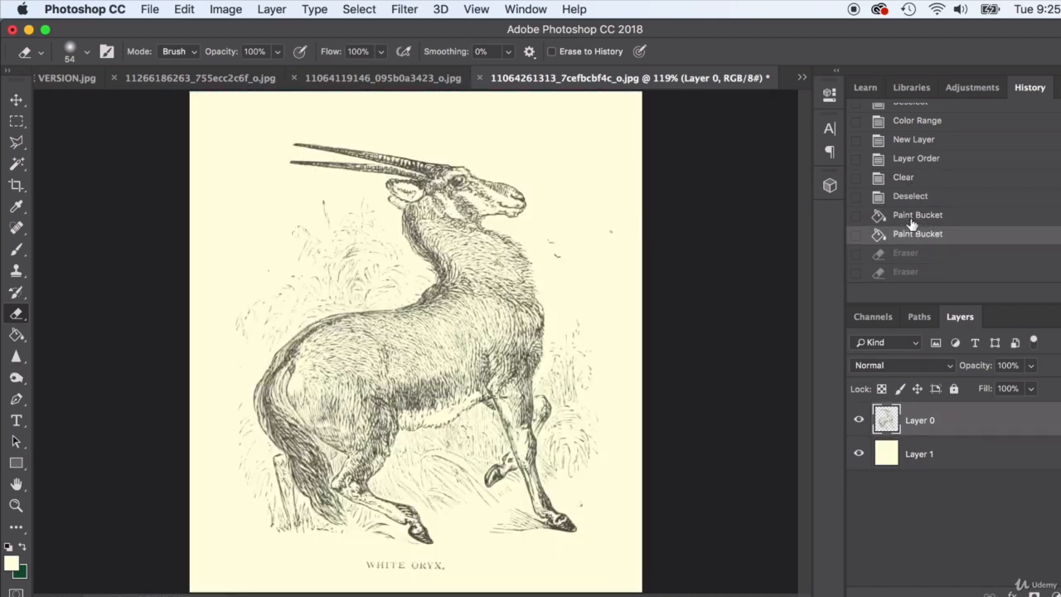
# Revert the oryx image to its latest Color Range history state, clear the selection and switch to the Magic Wand.
pyautogui.scroll(1, 920, 157)
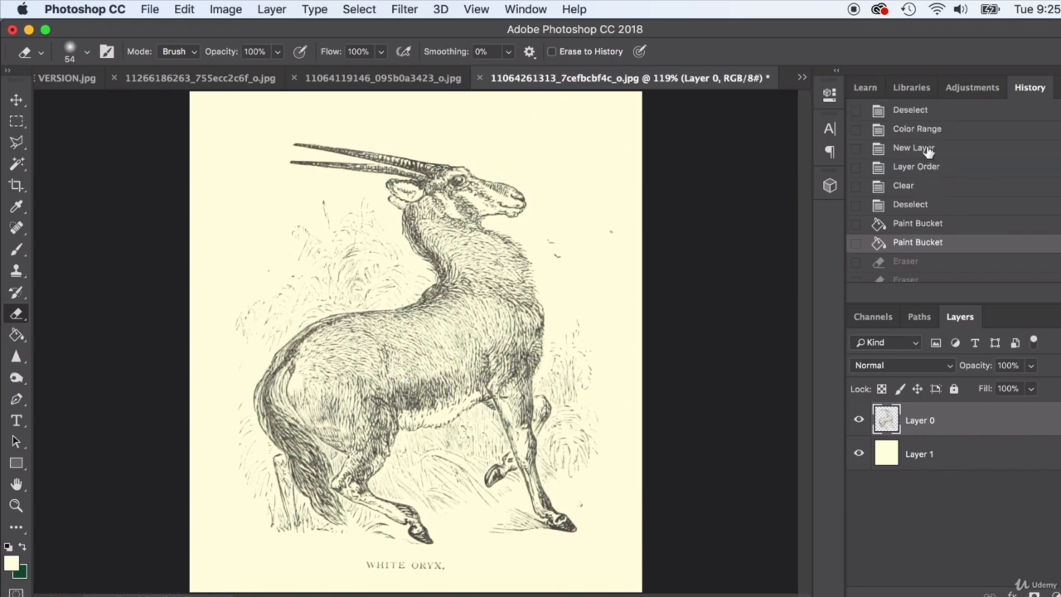
pyautogui.click(924, 128)
pyautogui.scroll(2, 928, 147)
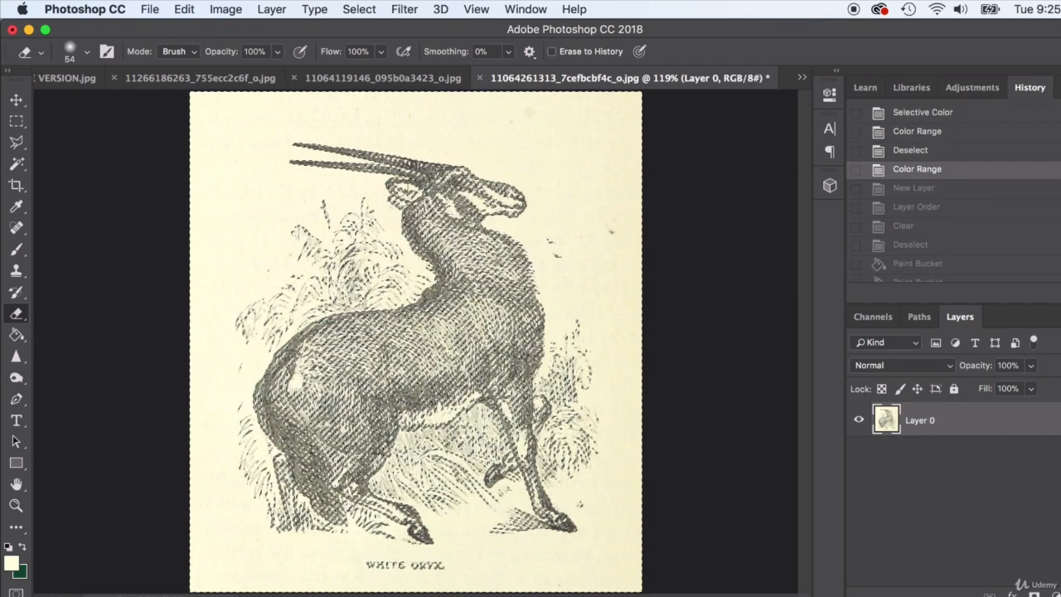
pyautogui.click(16, 121)
pyautogui.click(124, 163)
pyautogui.click(20, 166)
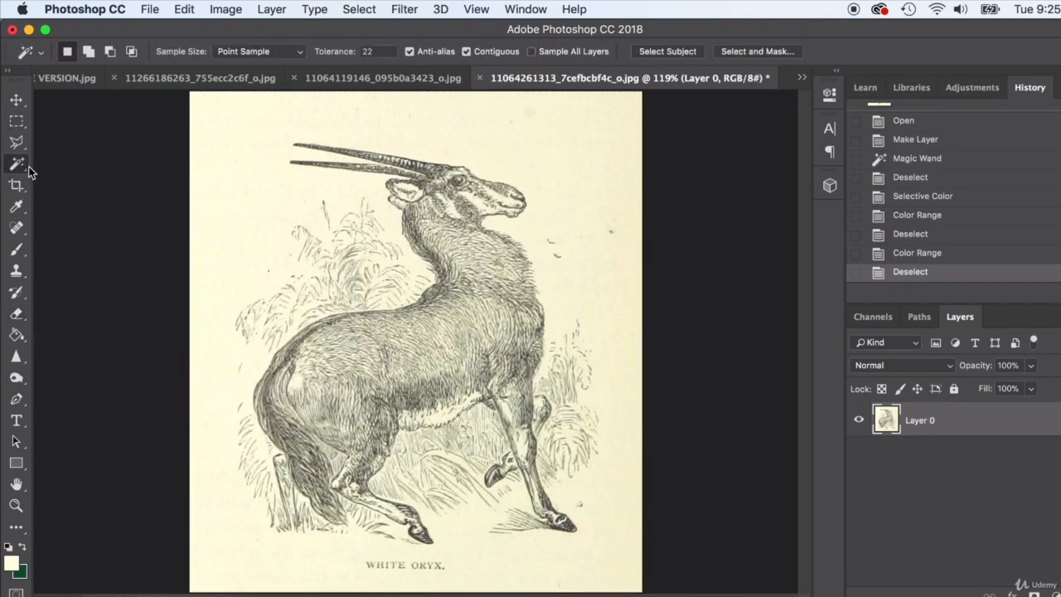
# Select the paper background of the oryx image by Color Range, using Sampled Colors with a fuzziness of 86.
pyautogui.click(17, 99)
pyautogui.click(359, 9)
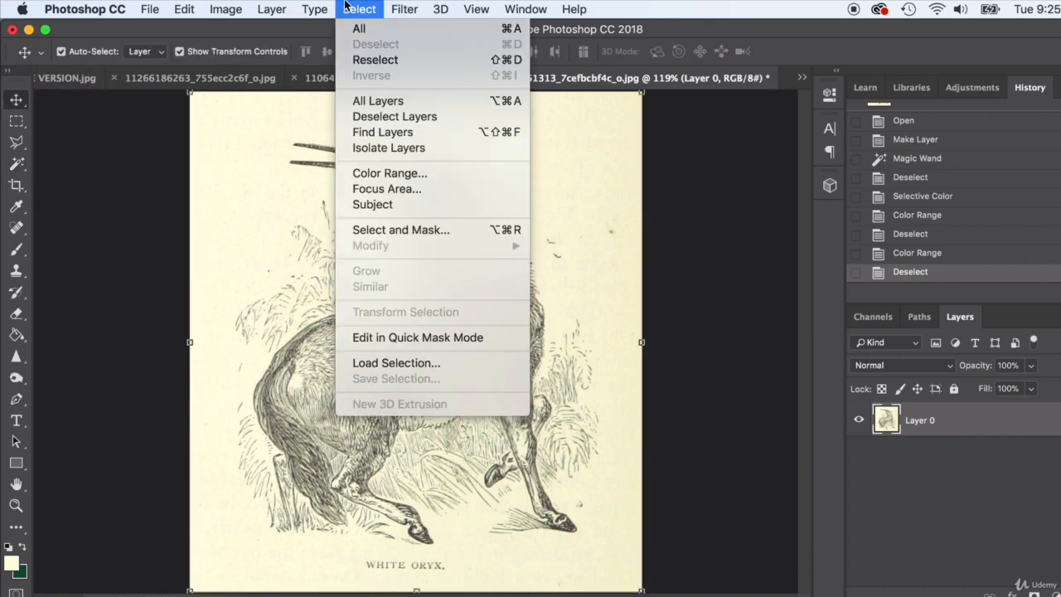
pyautogui.click(389, 171)
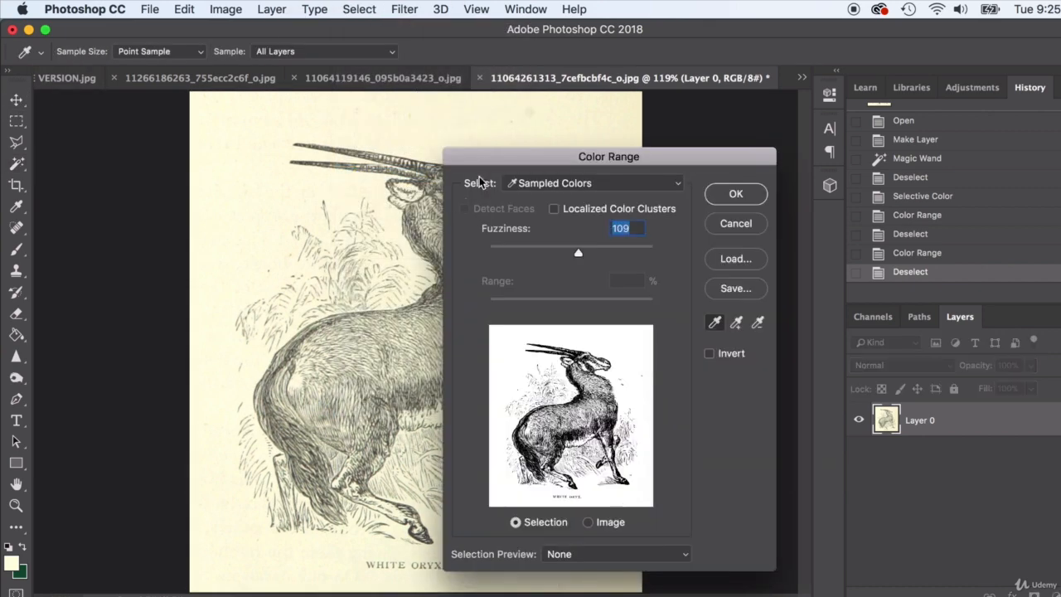
pyautogui.moveTo(488, 158); pyautogui.dragTo(599, 131)
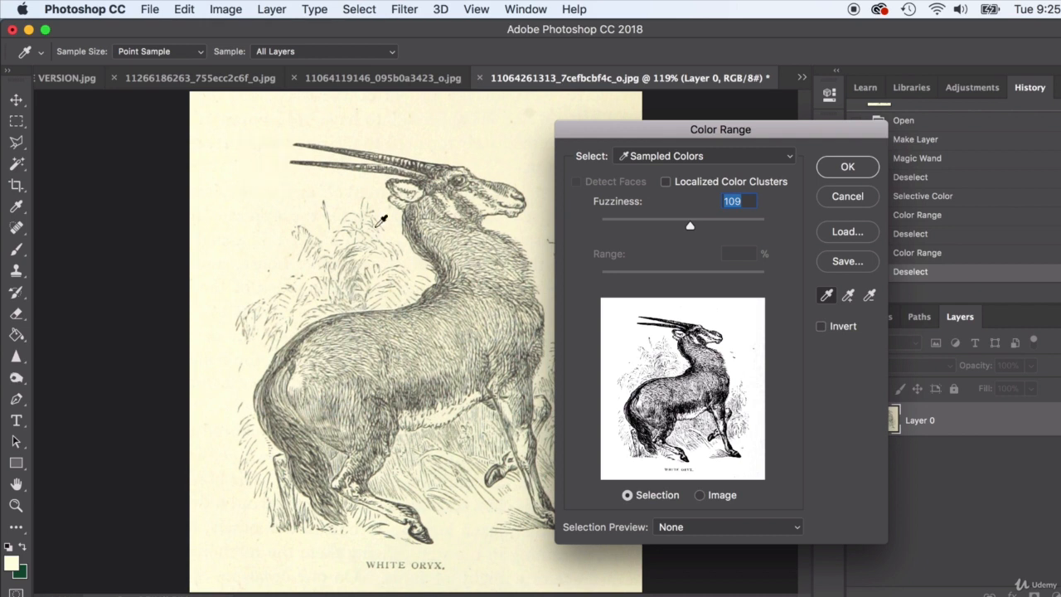
pyautogui.moveTo(690, 224)
pyautogui.mouseDown()
pyautogui.moveTo(665, 224)
pyautogui.moveTo(764, 236)
pyautogui.moveTo(611, 227)
pyautogui.moveTo(672, 230)
pyautogui.mouseUp()
pyautogui.click(699, 496)
pyautogui.click(629, 494)
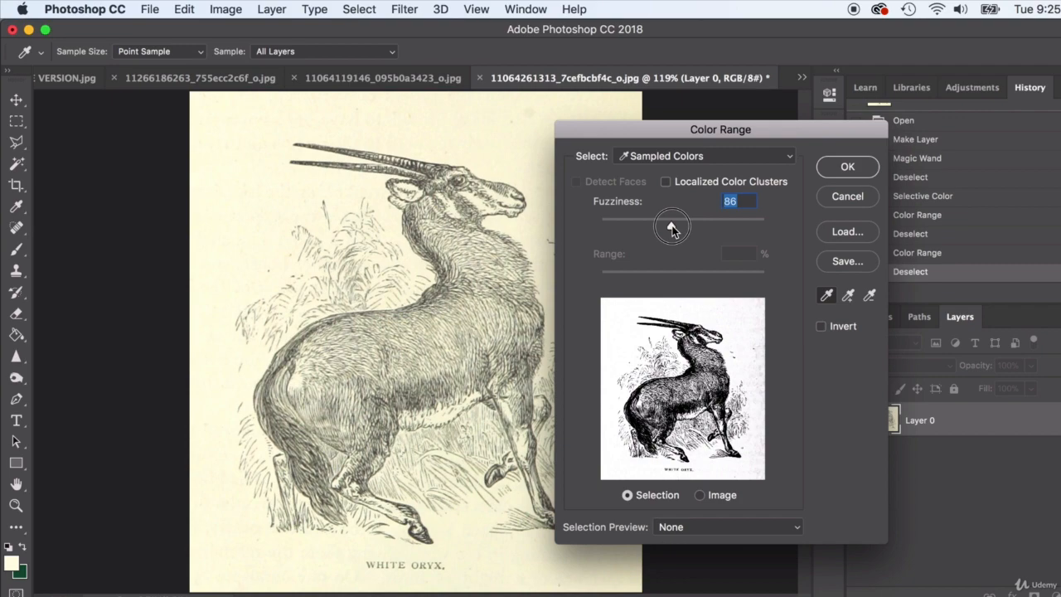
pyautogui.click(837, 171)
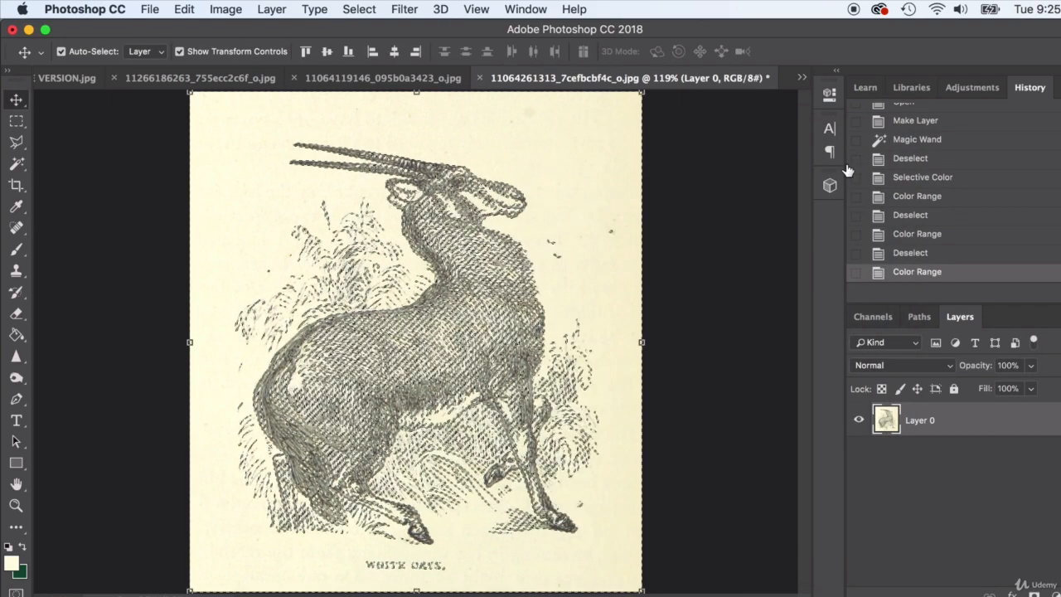
# Delete the selected paper from Layer 0 and clear the selection.
pyautogui.press('Delete')
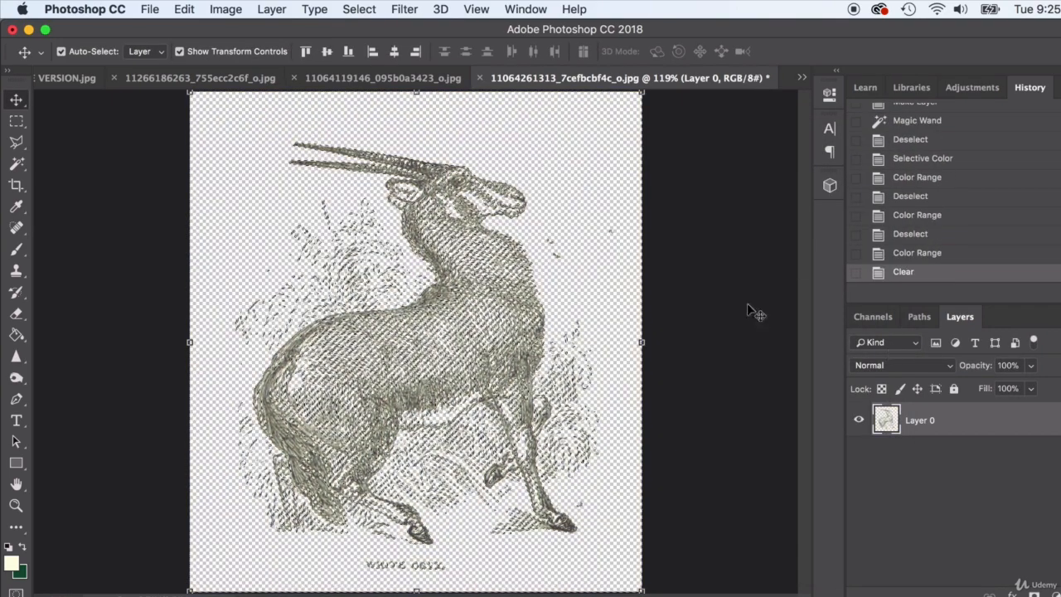
pyautogui.click(16, 121)
pyautogui.click(122, 191)
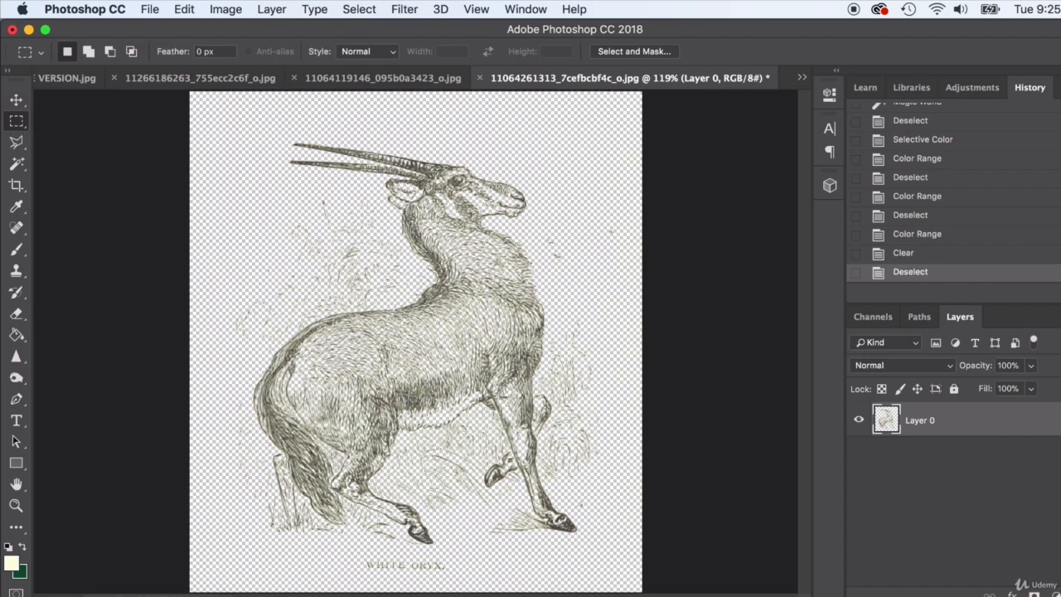
# Add a new layer filled with the cream foreground color and place it beneath Layer 0.
pyautogui.click(1034, 594)
pyautogui.click(17, 335)
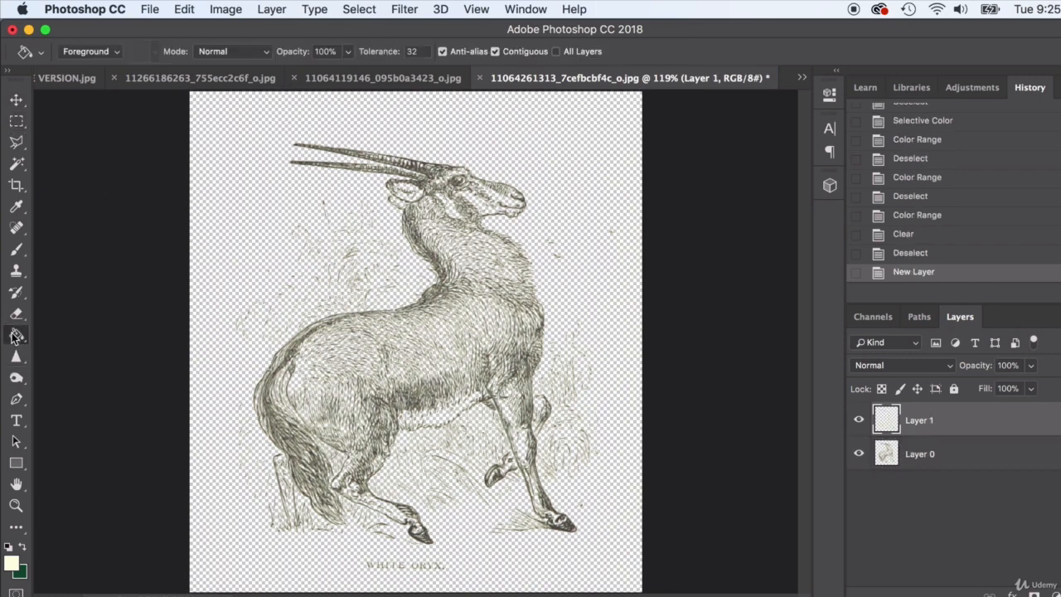
pyautogui.click(315, 246)
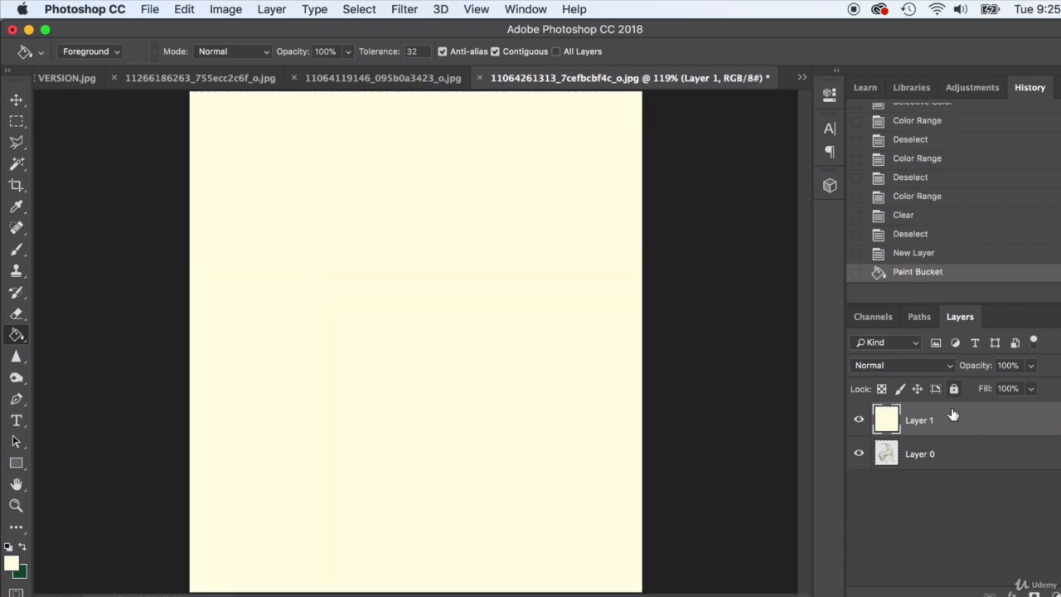
pyautogui.moveTo(953, 414); pyautogui.dragTo(953, 461)
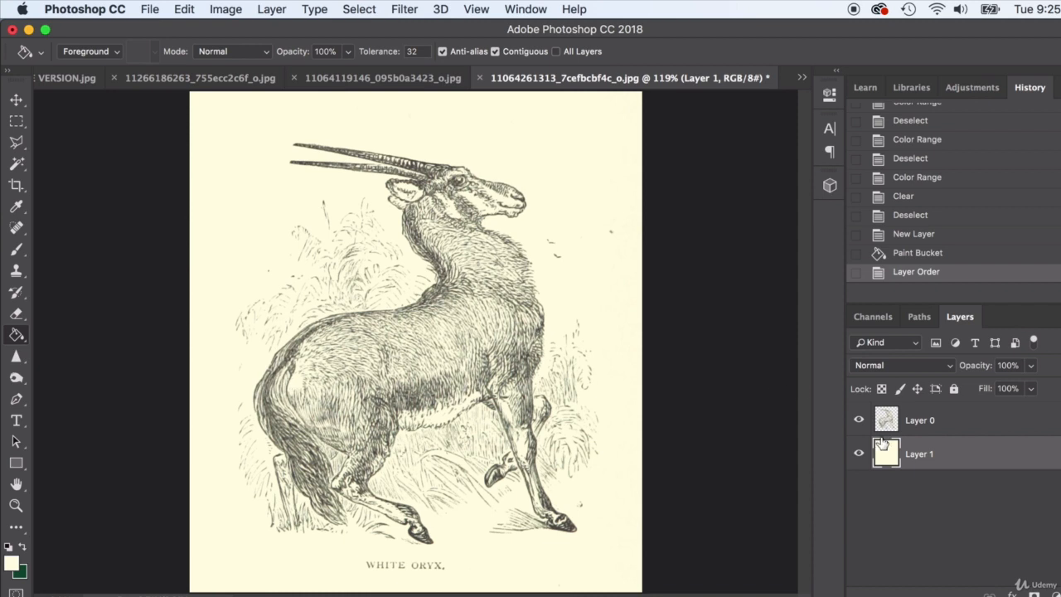
# Erase the stray specks and outer grass tips around the oryx on Layer 0 with a 54 px eraser.
pyautogui.click(935, 420)
pyautogui.click(16, 314)
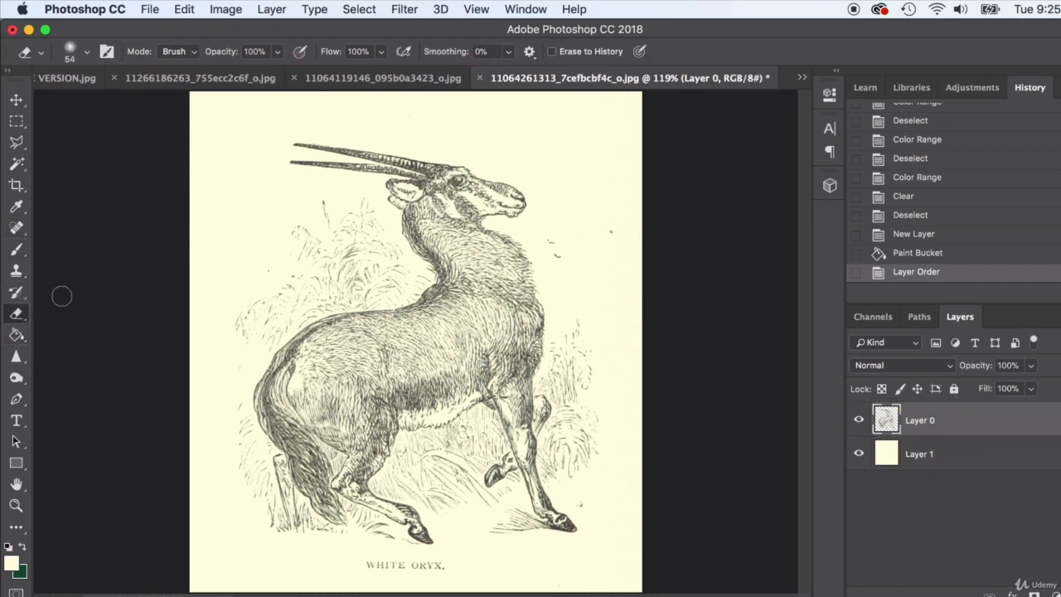
pyautogui.moveTo(594, 212)
pyautogui.mouseDown()
pyautogui.moveTo(560, 247)
pyautogui.moveTo(551, 233)
pyautogui.moveTo(612, 251)
pyautogui.mouseUp()
pyautogui.moveTo(575, 305); pyautogui.dragTo(603, 440)
pyautogui.moveTo(600, 498)
pyautogui.mouseDown()
pyautogui.moveTo(576, 493)
pyautogui.moveTo(577, 482)
pyautogui.mouseUp()
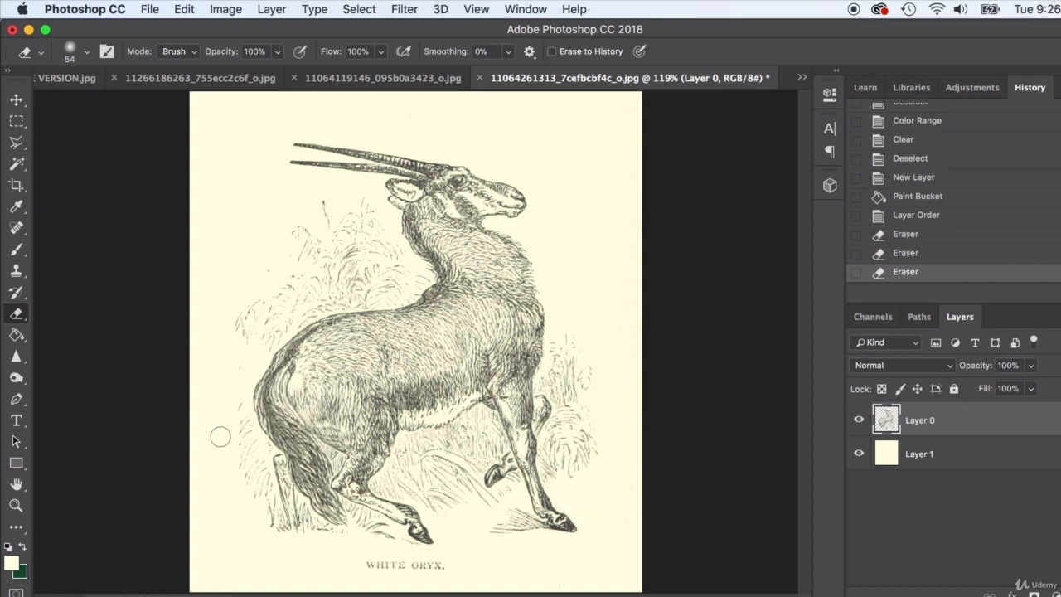
pyautogui.moveTo(240, 325)
pyautogui.mouseDown()
pyautogui.moveTo(265, 292)
pyautogui.moveTo(263, 263)
pyautogui.moveTo(240, 355)
pyautogui.mouseUp()
pyautogui.moveTo(316, 227)
pyautogui.mouseDown()
pyautogui.moveTo(296, 248)
pyautogui.moveTo(313, 235)
pyautogui.moveTo(313, 247)
pyautogui.moveTo(323, 229)
pyautogui.moveTo(324, 193)
pyautogui.moveTo(329, 205)
pyautogui.moveTo(370, 192)
pyautogui.mouseUp()
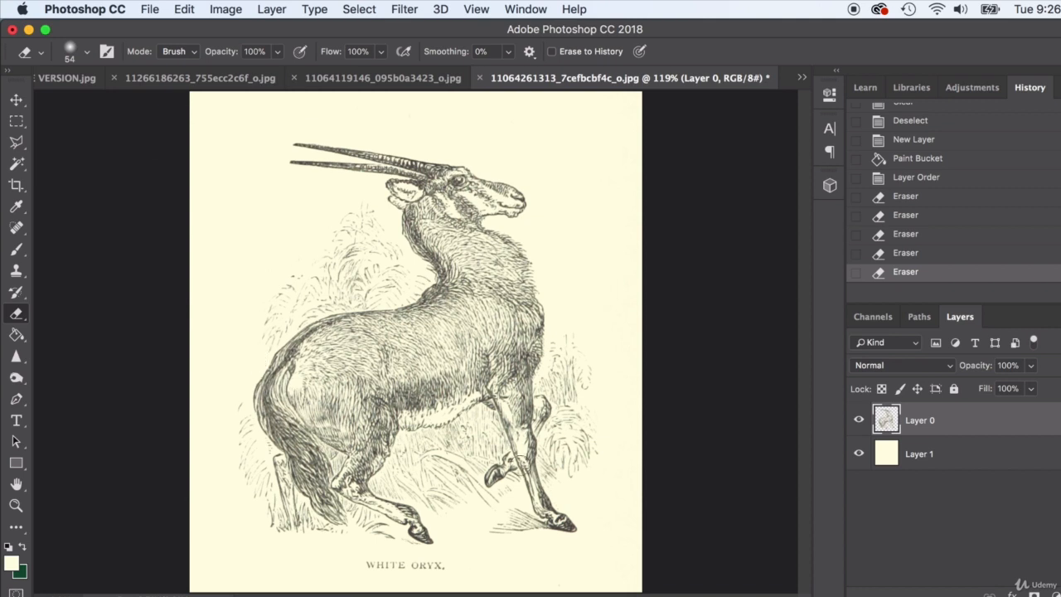
# Toggle the visibility of the cream Layer 1 to check the cutout, leaving the layer hidden.
pyautogui.press('v')
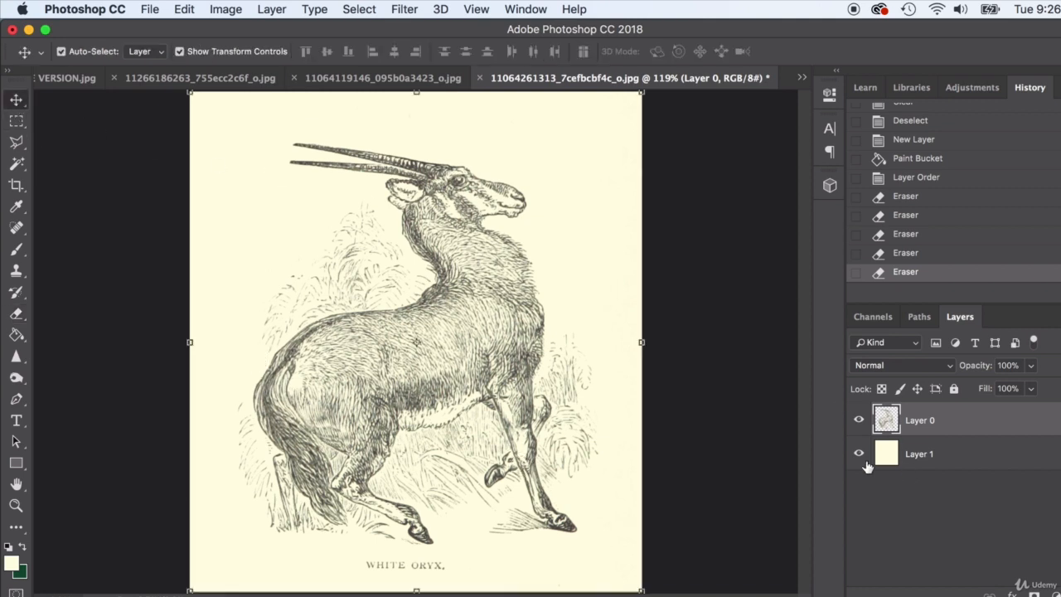
pyautogui.click(914, 454)
pyautogui.click(858, 460)
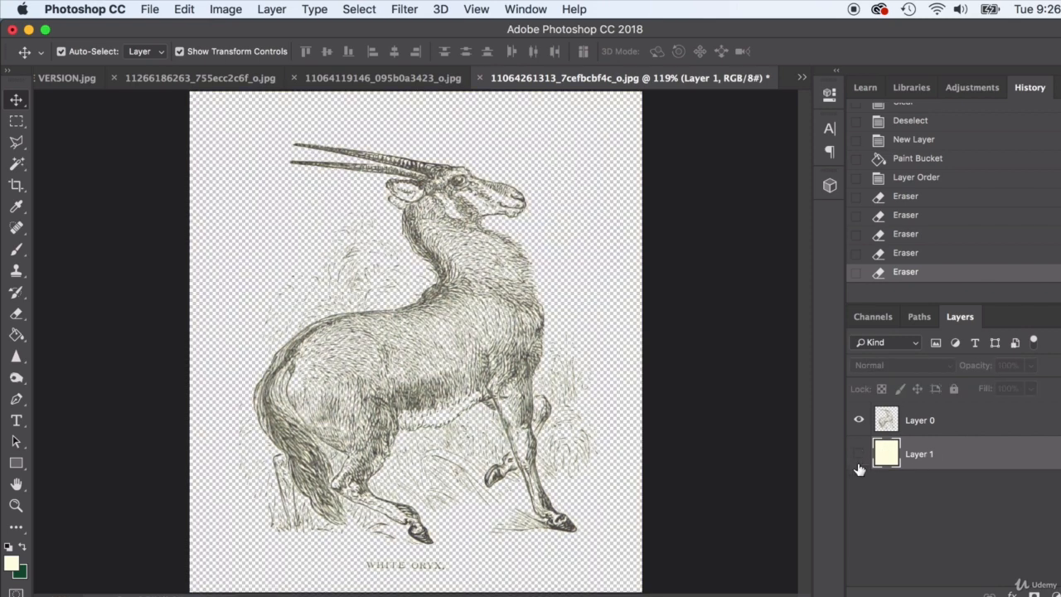
pyautogui.click(860, 455)
pyautogui.click(859, 455)
# Save the oryx cutout to the Desktop as photo.psd in Photoshop format, with layers and Maximize Compatibility on.
pyautogui.click(149, 9)
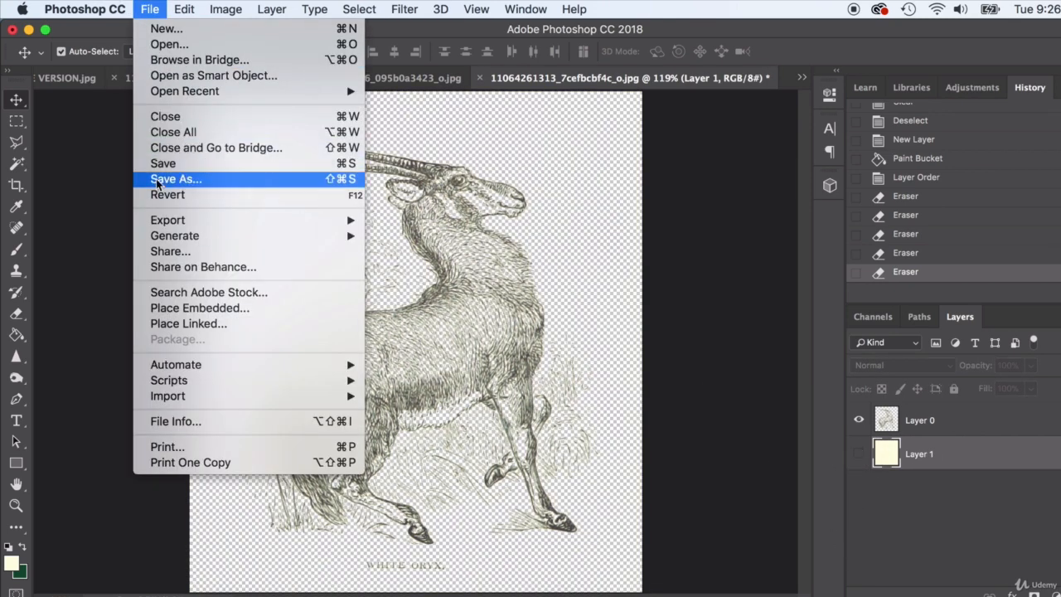
pyautogui.click(160, 181)
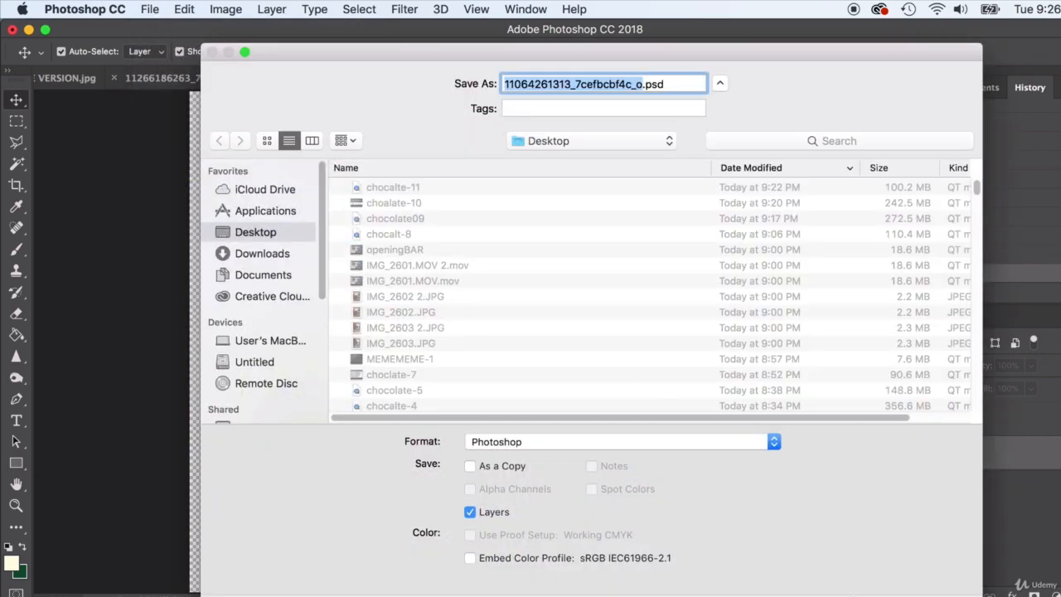
pyautogui.press('Escape')
pyautogui.click(150, 9)
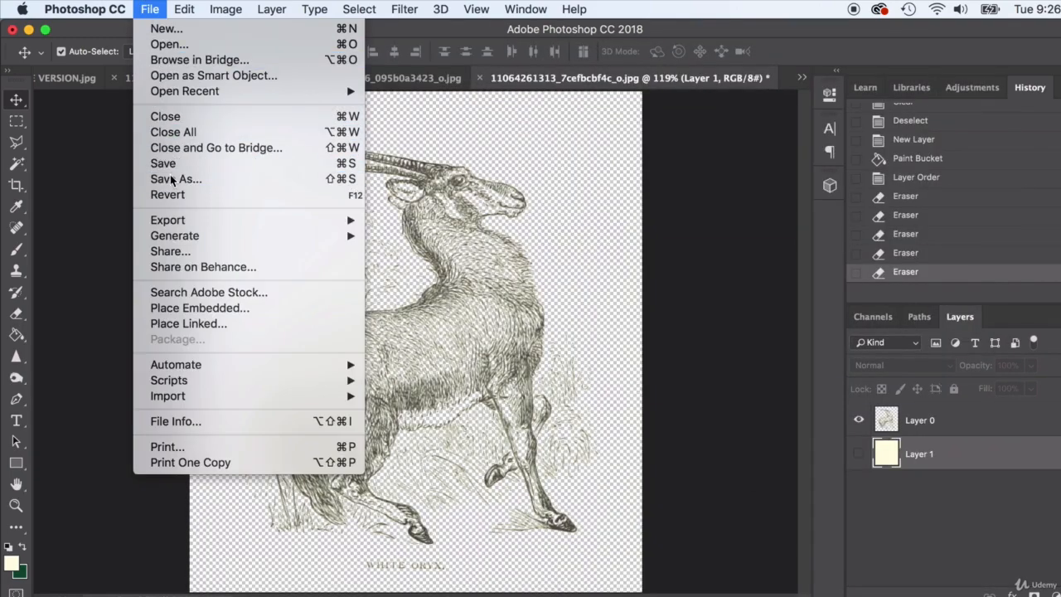
pyautogui.click(325, 173)
pyautogui.write('photo.psd')
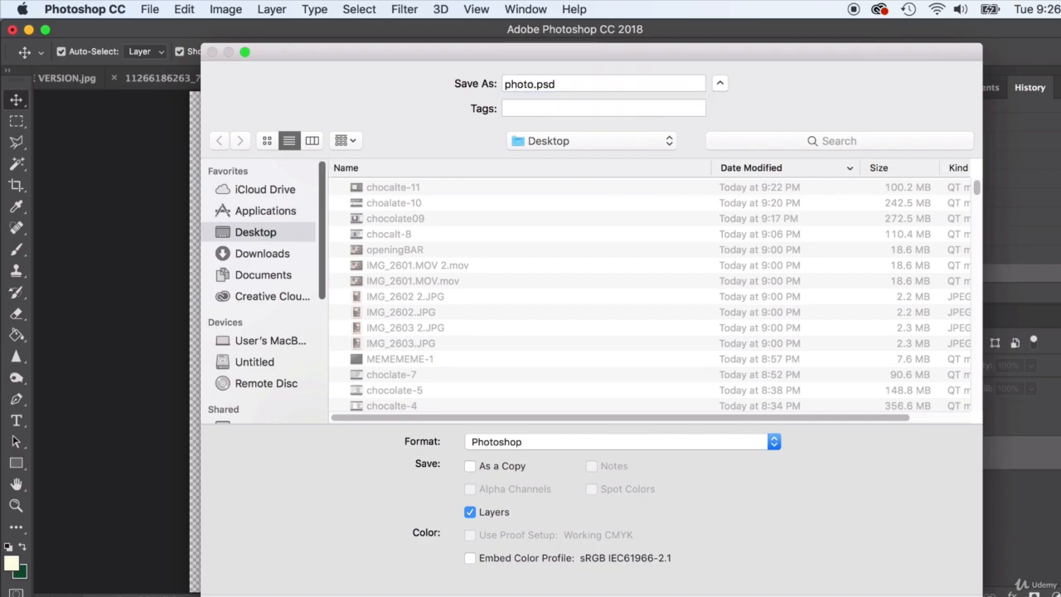
pyautogui.press('Return')
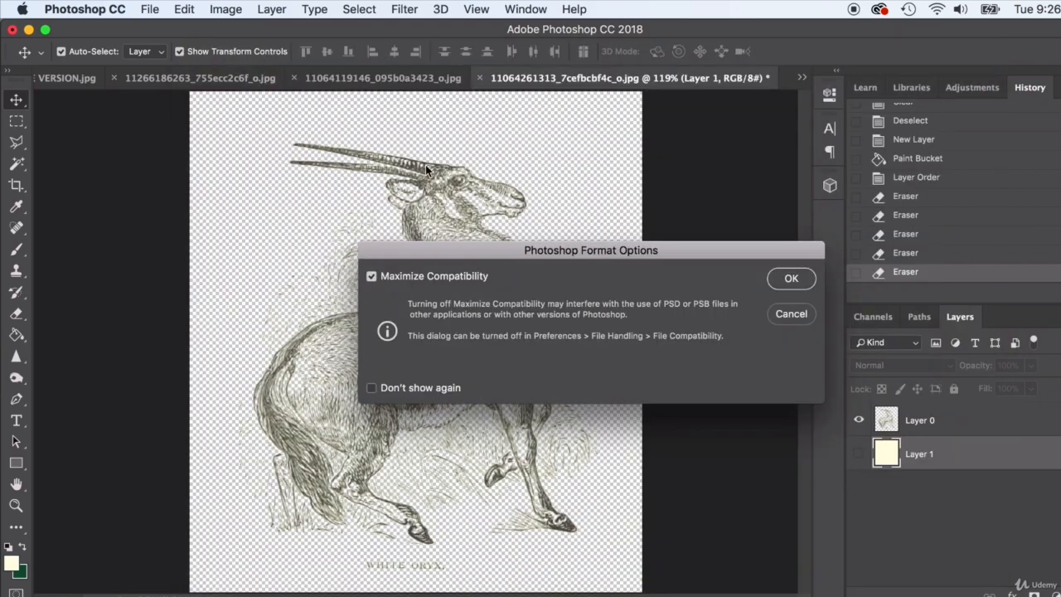
pyautogui.click(806, 279)
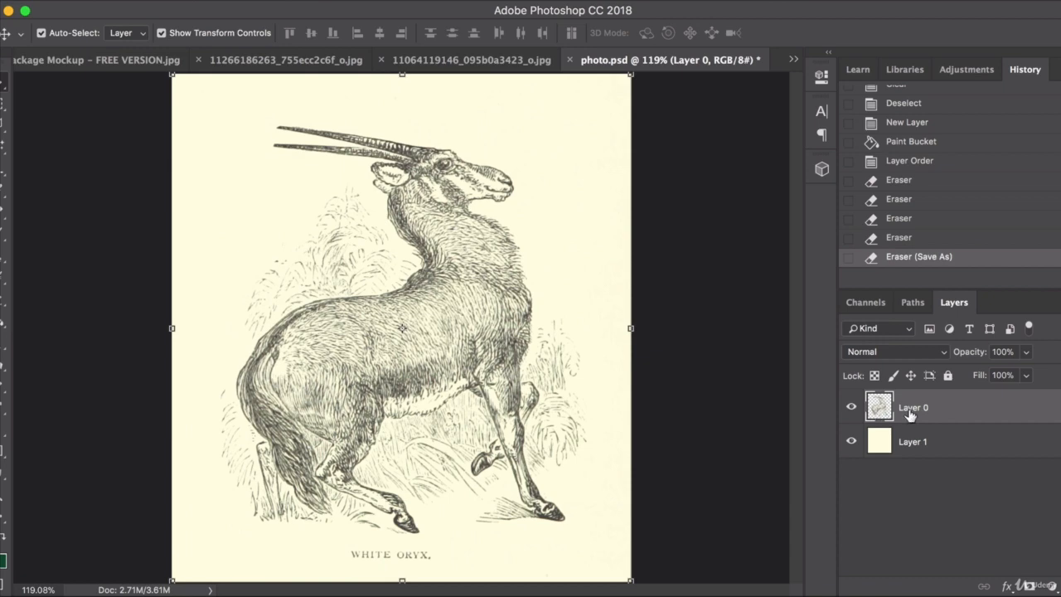
# Toggle the visibility of Layer 0 and Layer 1 in turn to compare the engraving and its cream background.
pyautogui.click(849, 408)
pyautogui.click(850, 407)
pyautogui.click(850, 407)
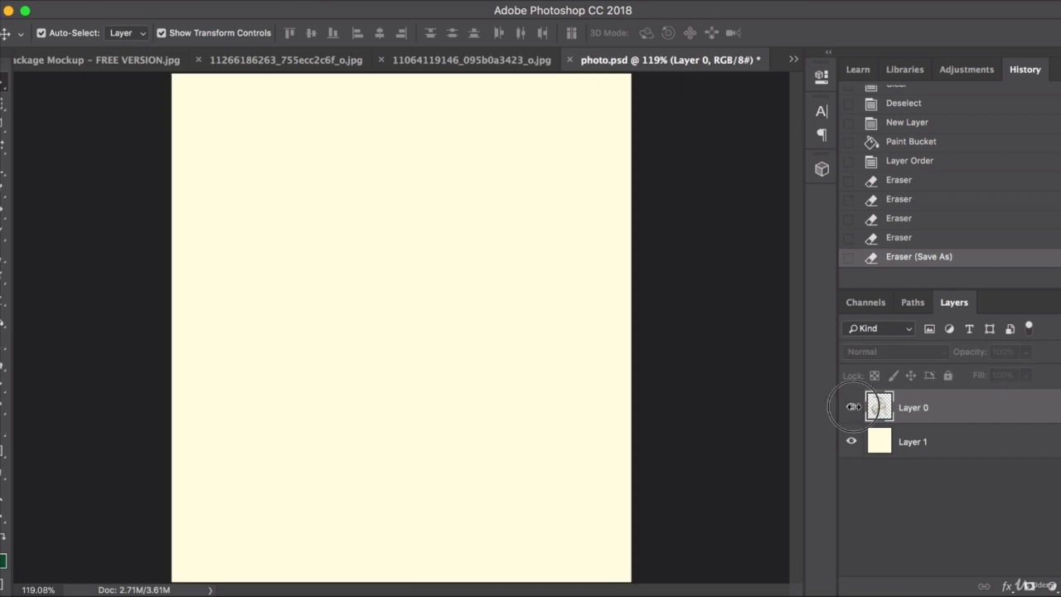
pyautogui.click(850, 407)
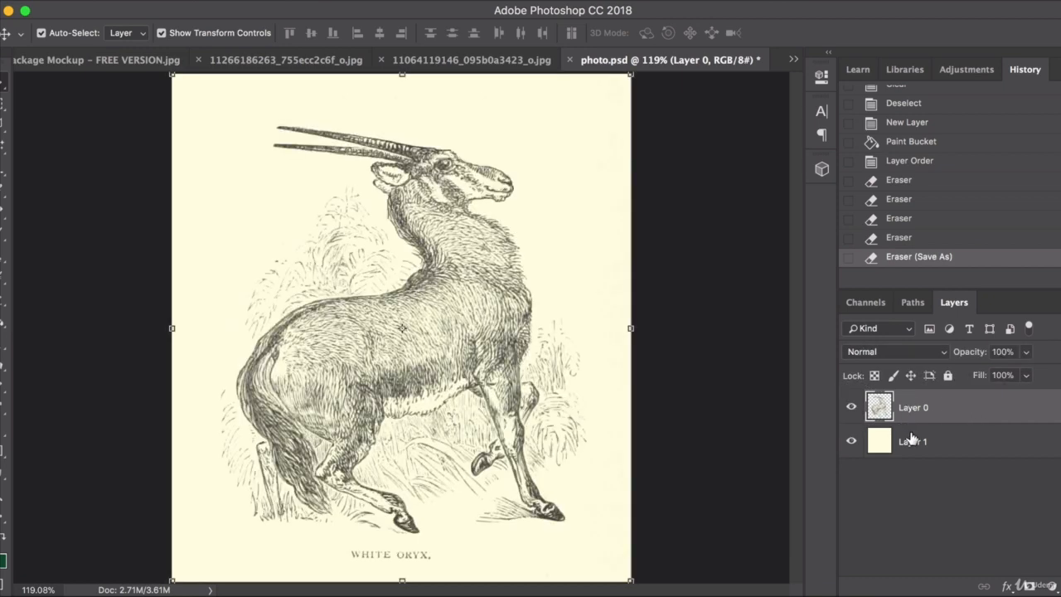
pyautogui.click(851, 441)
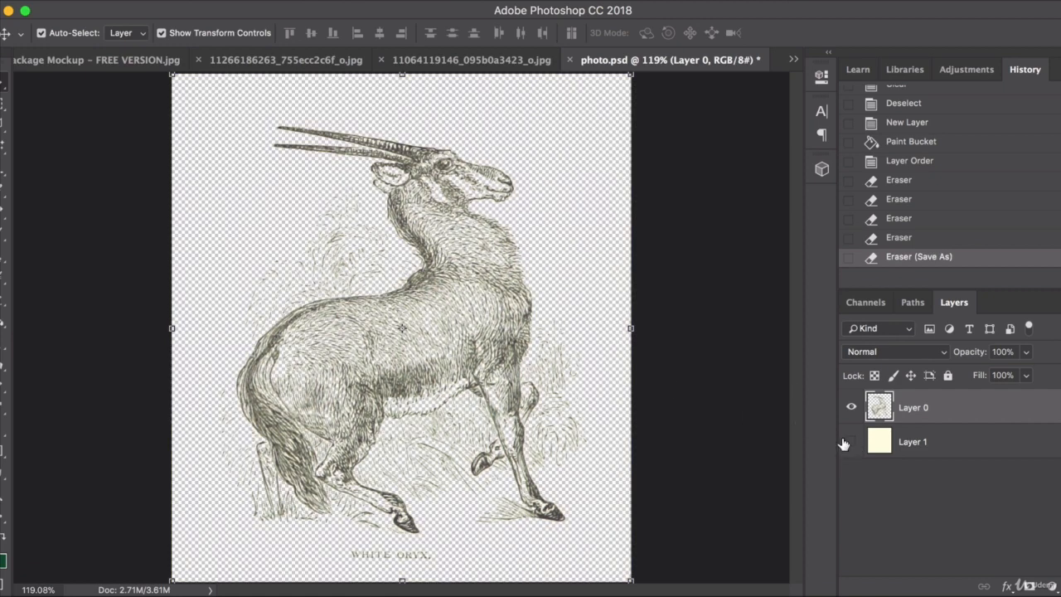
pyautogui.click(851, 441)
# Apply a Color Overlay to Layer 0 in dark gray 4f4f4f with Normal blending at 100% opacity.
pyautogui.doubleClick(959, 409)
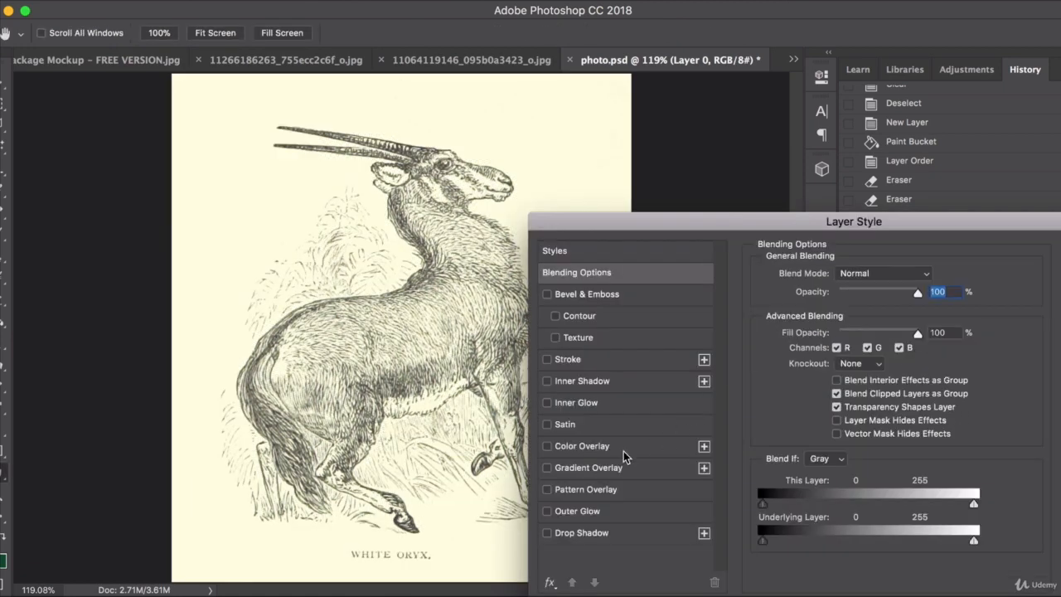
pyautogui.click(585, 446)
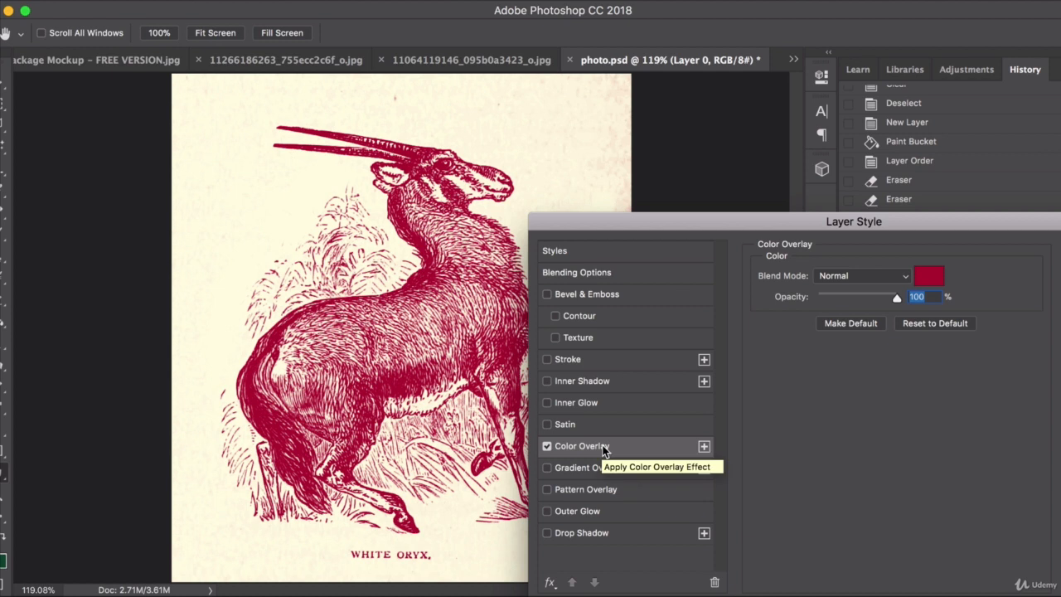
pyautogui.click(929, 276)
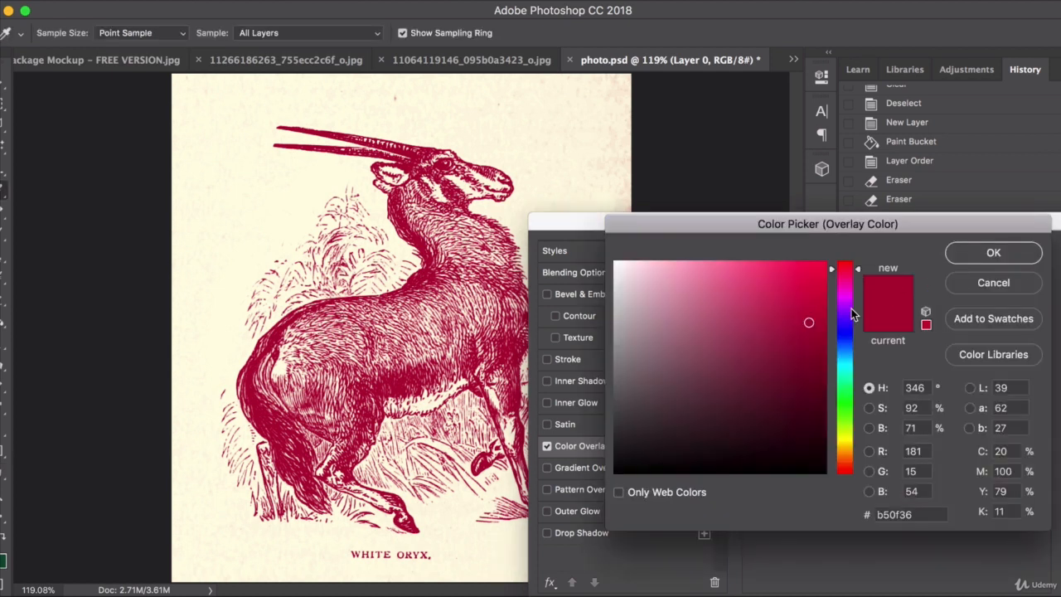
pyautogui.click(729, 331)
pyautogui.moveTo(646, 412)
pyautogui.mouseDown()
pyautogui.moveTo(602, 438)
pyautogui.moveTo(601, 479)
pyautogui.mouseUp()
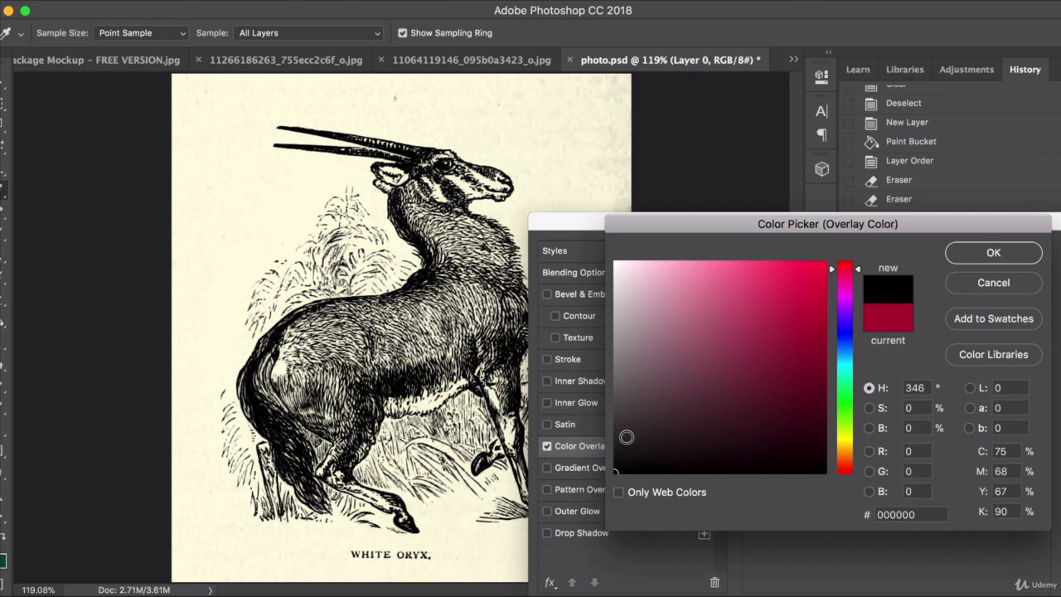
pyautogui.moveTo(627, 437)
pyautogui.mouseDown()
pyautogui.moveTo(602, 422)
pyautogui.moveTo(612, 407)
pyautogui.moveTo(621, 420)
pyautogui.moveTo(611, 426)
pyautogui.moveTo(606, 411)
pyautogui.mouseUp()
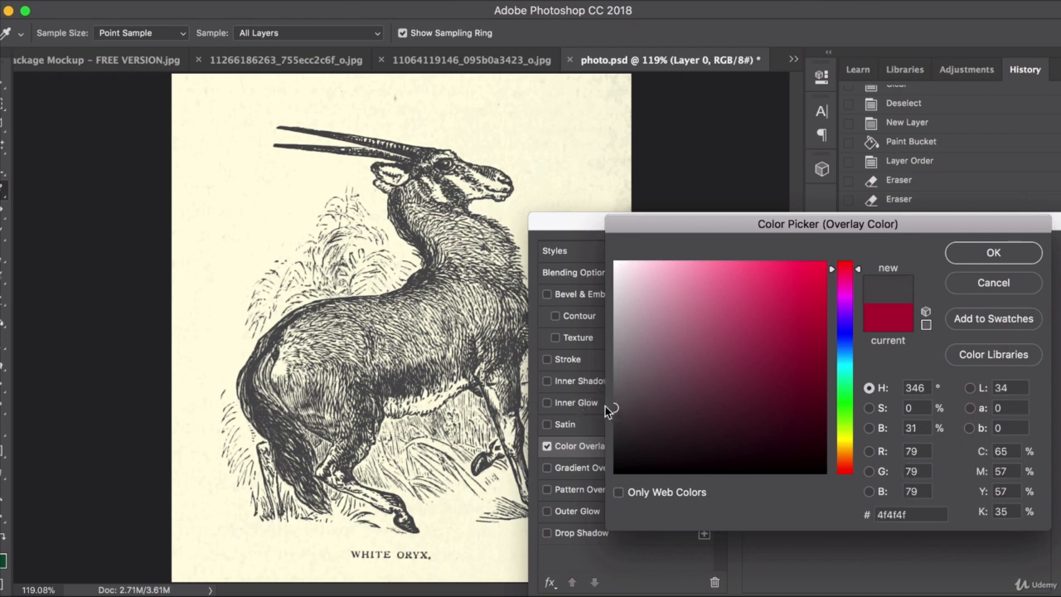
pyautogui.click(986, 252)
pyautogui.press('Return')
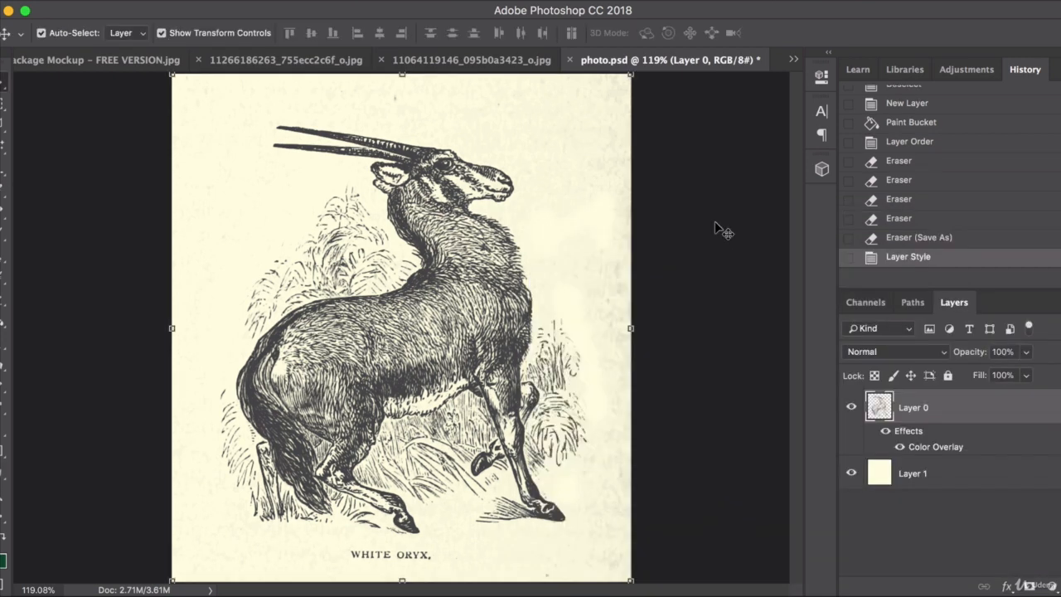
# Compare the original oryx image with the recolored version by stepping between the earliest and latest history states.
pyautogui.scroll(5, 945, 183)
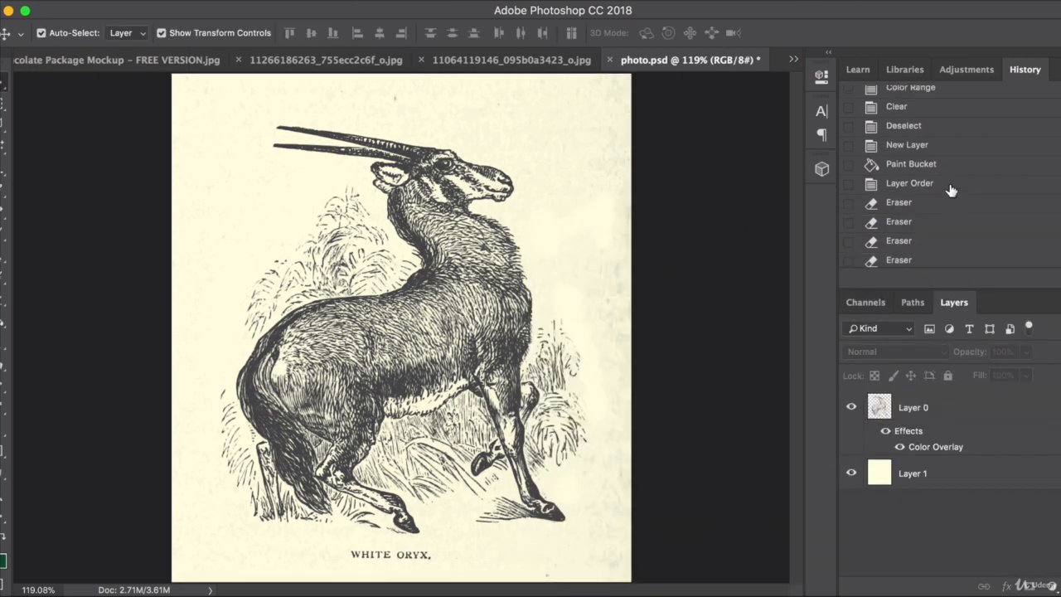
pyautogui.click(927, 101)
pyautogui.scroll(-3, 935, 186)
pyautogui.scroll(-2, 933, 195)
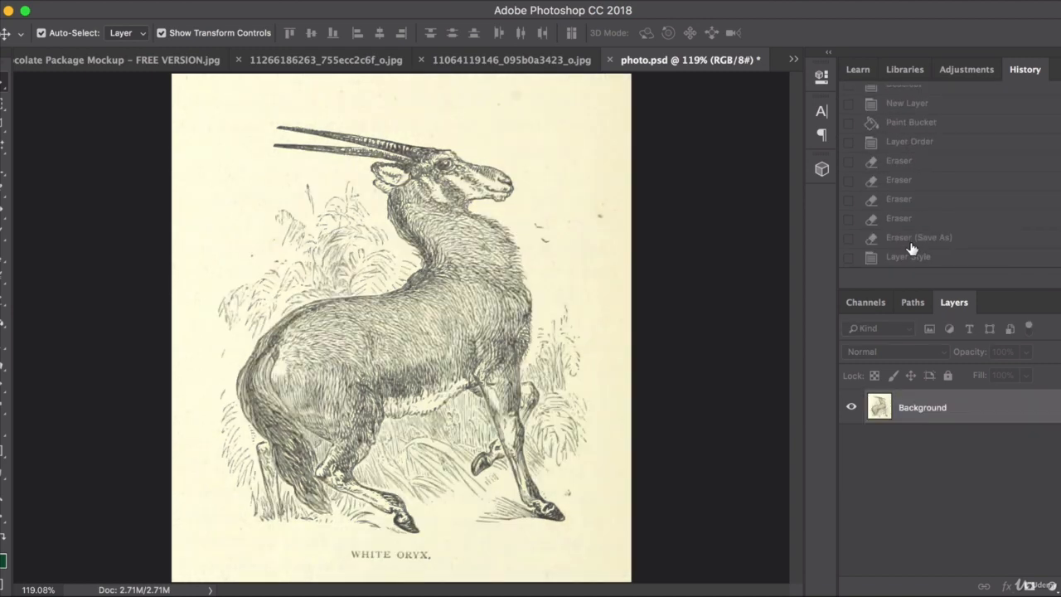
pyautogui.click(910, 263)
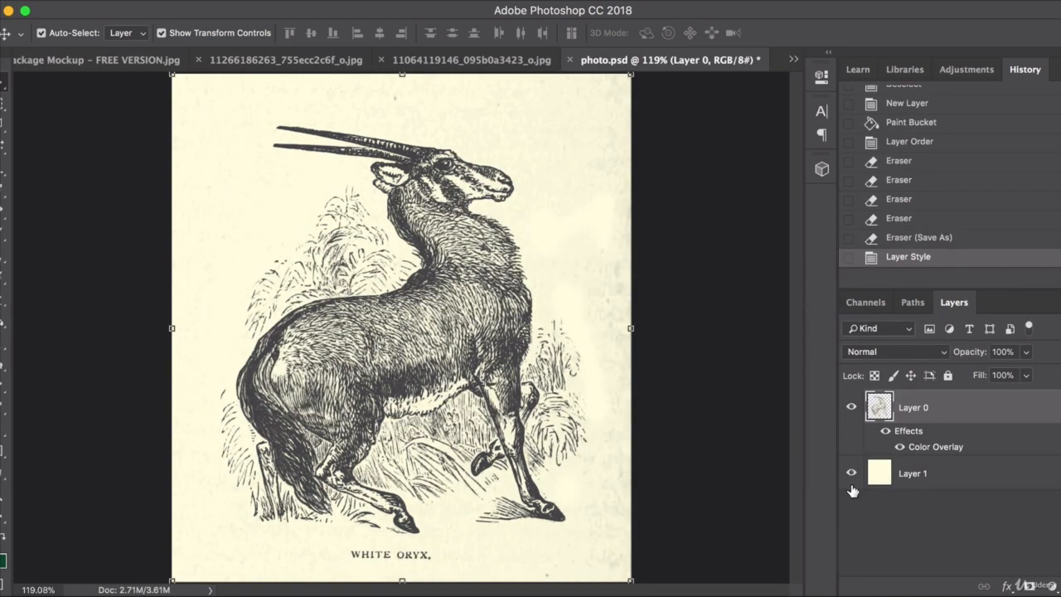
# Hide the cream Layer 1 behind the oryx and save photo.psd with a transparent background.
pyautogui.click(900, 475)
pyautogui.click(852, 474)
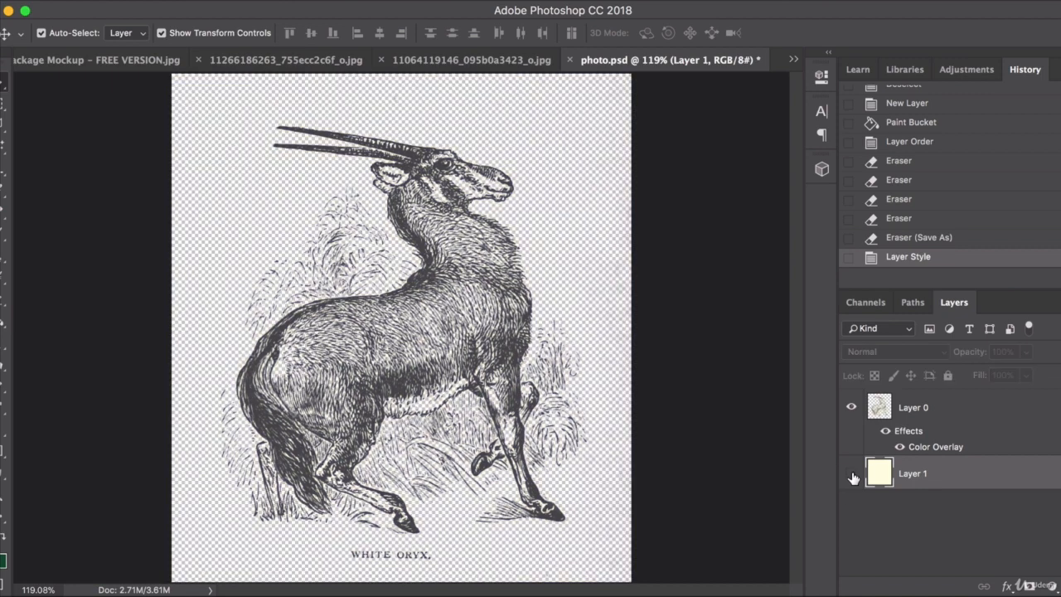
pyautogui.click(143, 0)
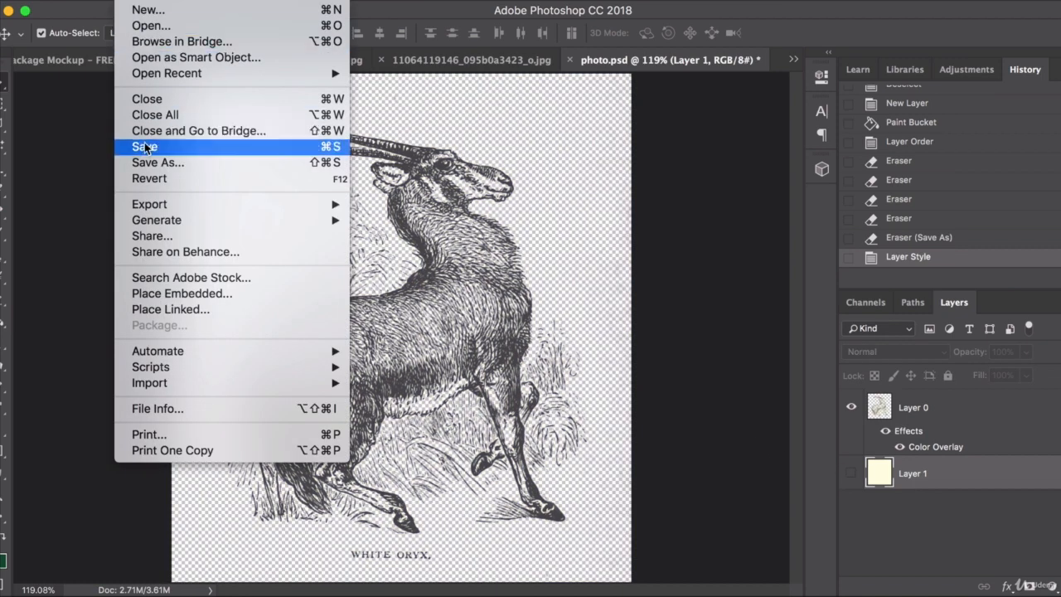
pyautogui.click(143, 143)
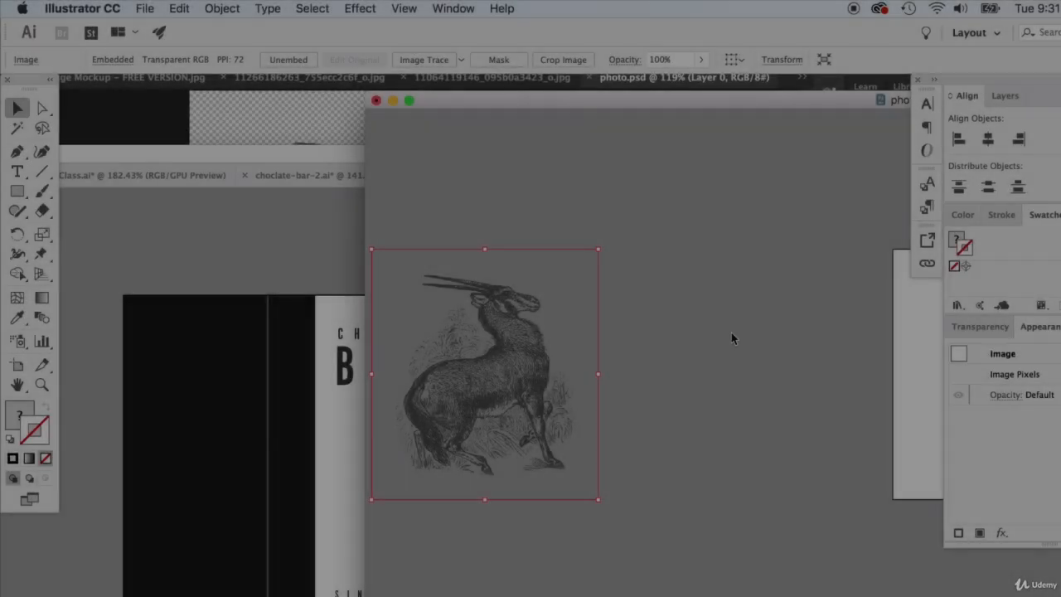
# Switch to Illustrator and bring the transparent oryx image from photo.psd into Choco-Bar-Class.ai.
pyautogui.click(723, 335)
pyautogui.moveTo(533, 367); pyautogui.dragTo(621, 325)
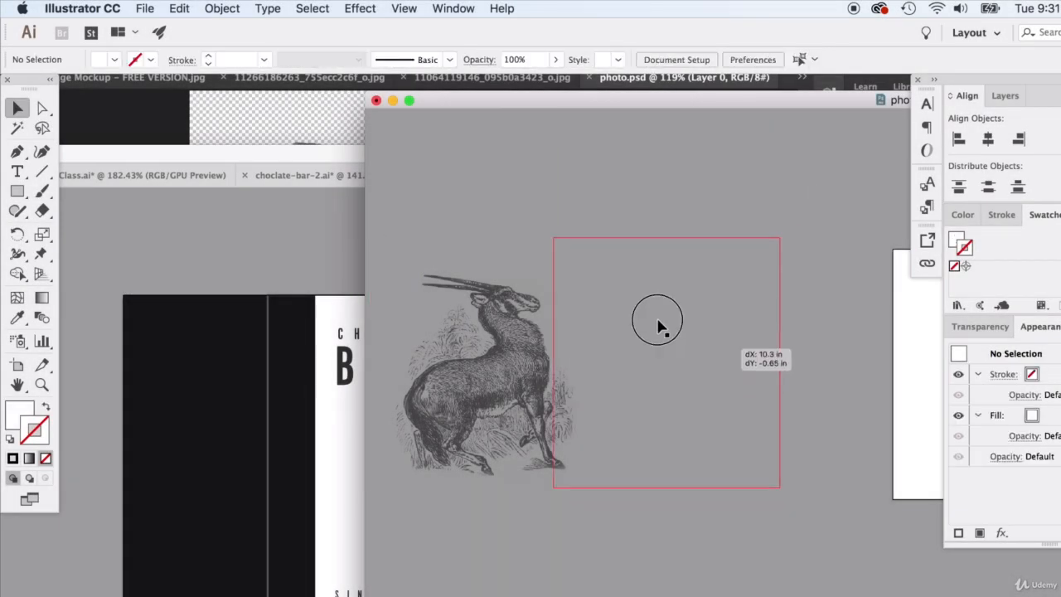
pyautogui.click(752, 383)
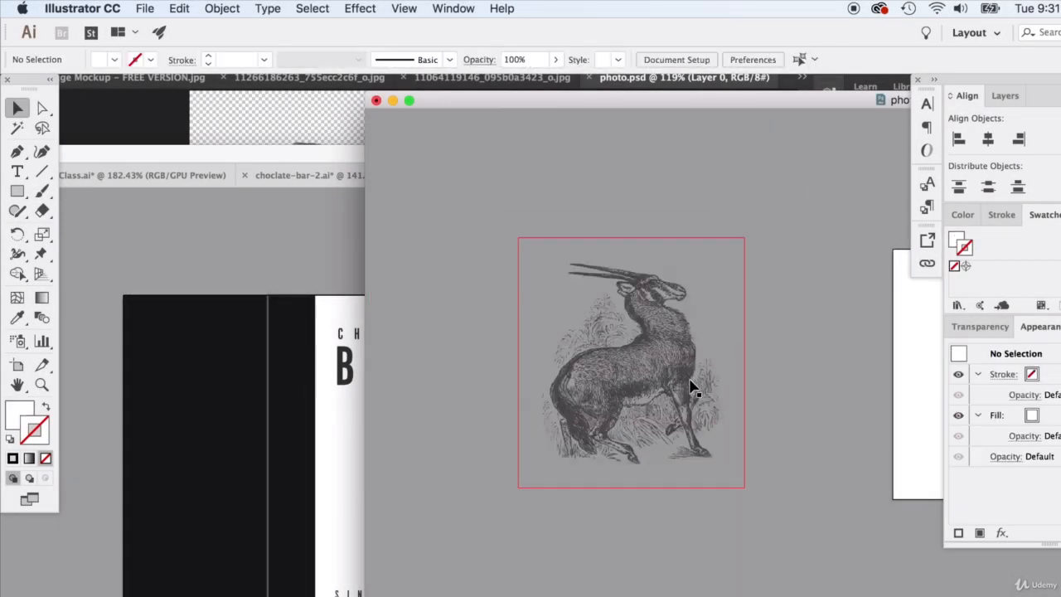
pyautogui.click(641, 440)
pyautogui.moveTo(661, 367); pyautogui.dragTo(408, 370)
# Scale the oryx image down proportionally and position it on the white label between the BAR and Africa text.
pyautogui.scroll(-3, 409, 371)
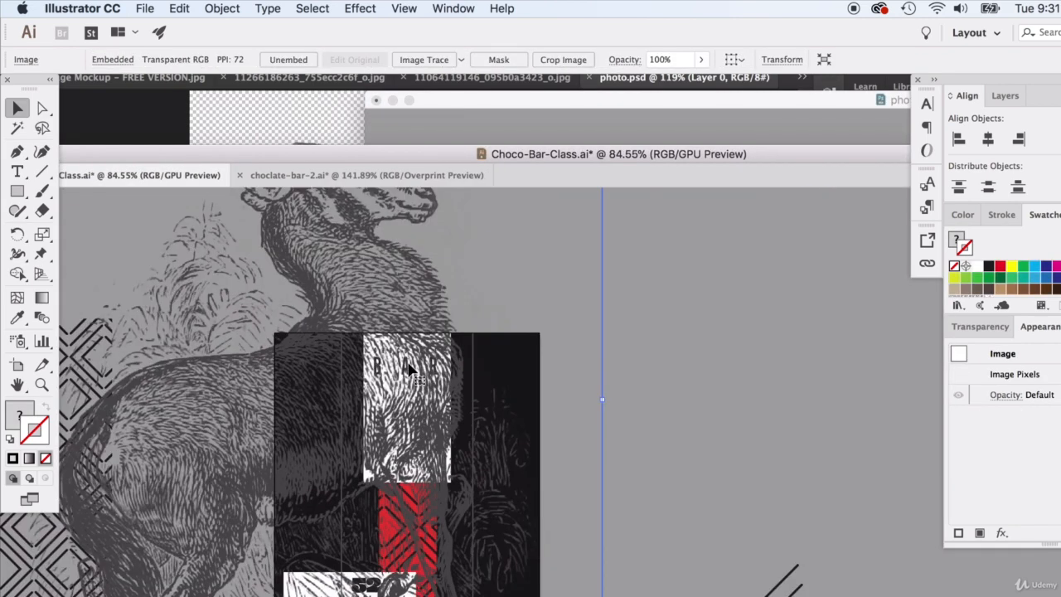
pyautogui.scroll(-4, 409, 370)
pyautogui.moveTo(492, 229); pyautogui.dragTo(415, 386)
pyautogui.scroll(5, 414, 386)
pyautogui.scroll(5, 406, 385)
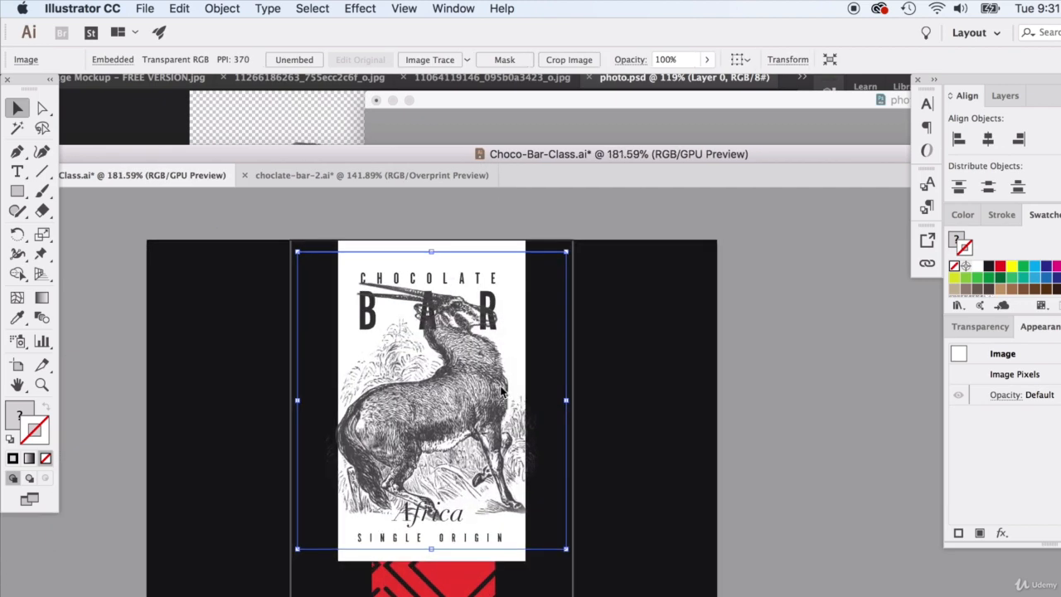
pyautogui.moveTo(564, 246); pyautogui.dragTo(456, 355)
pyautogui.moveTo(431, 409); pyautogui.dragTo(472, 370)
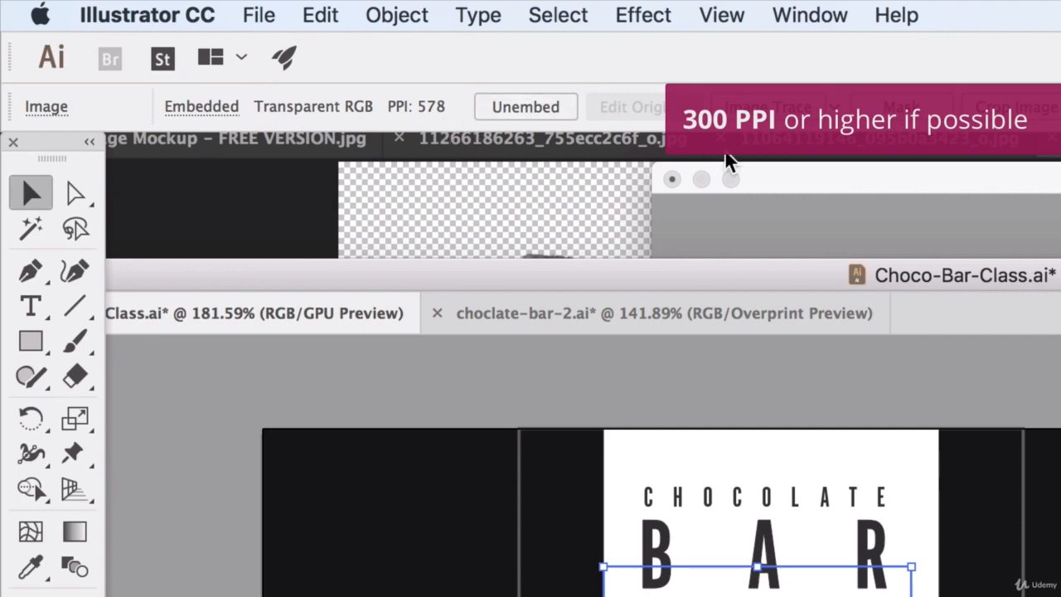
pyautogui.moveTo(912, 564); pyautogui.dragTo(794, 596)
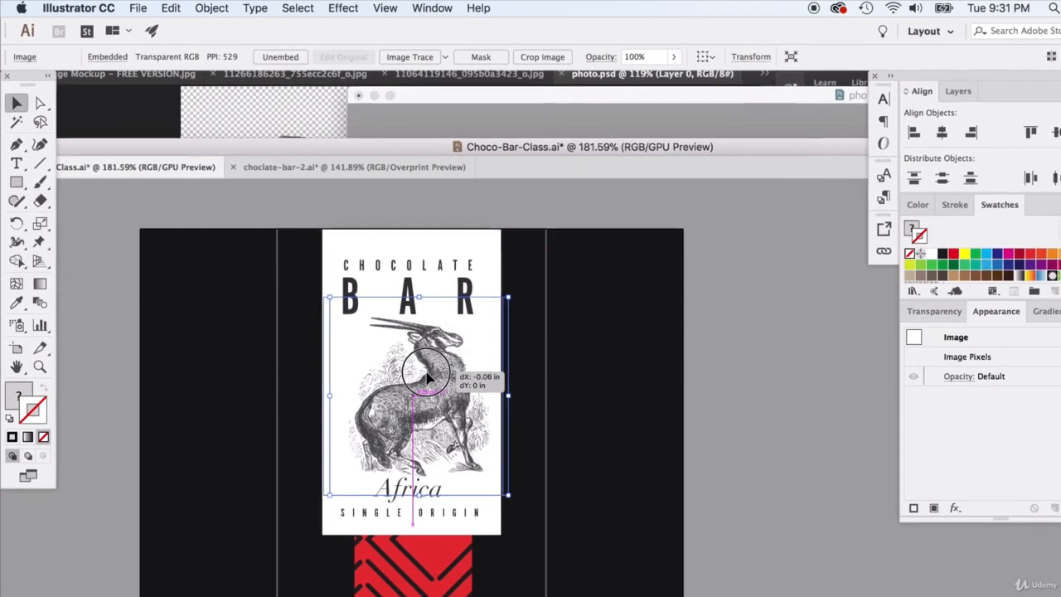
pyautogui.moveTo(427, 378); pyautogui.dragTo(422, 377)
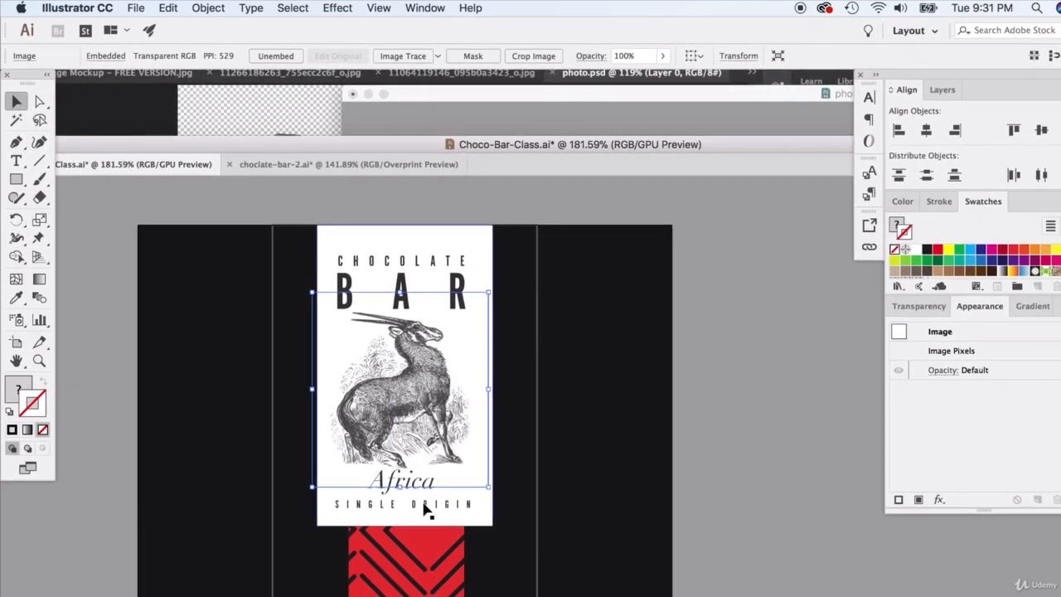
# Move the Africa and SINGLE ORIGIN text down slightly, and raise and shrink the oryx a little beneath BAR.
pyautogui.click(424, 508)
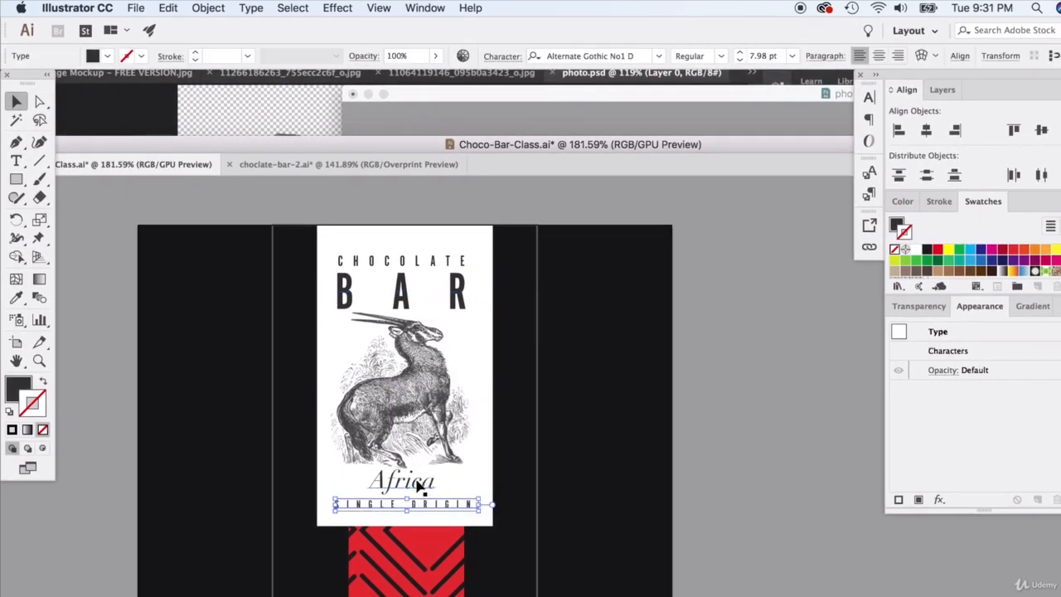
pyautogui.keyDown('shift'); pyautogui.click(423, 485); pyautogui.keyUp('shift')
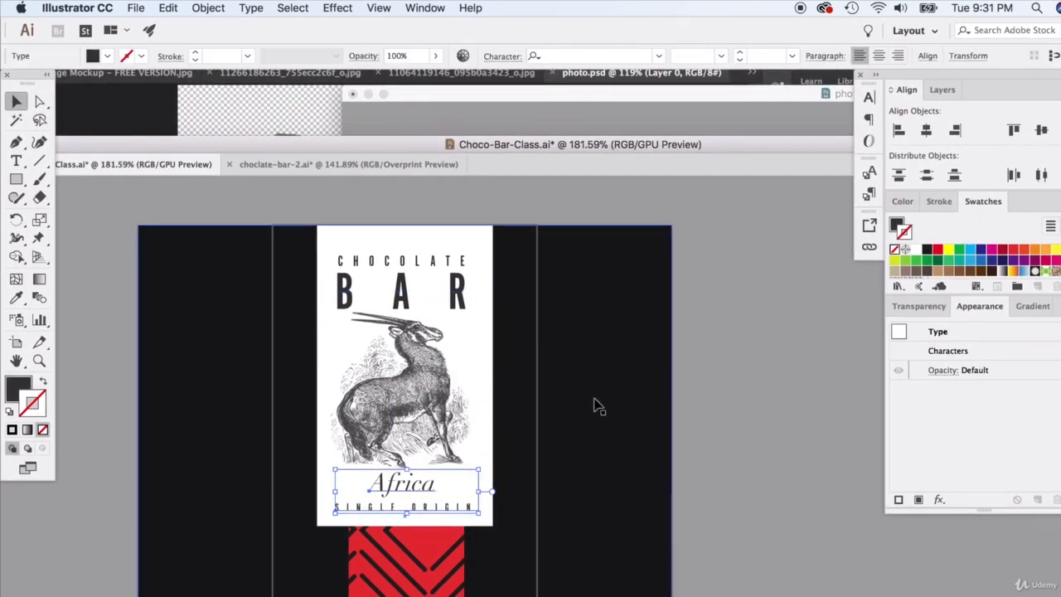
pyautogui.click(419, 386)
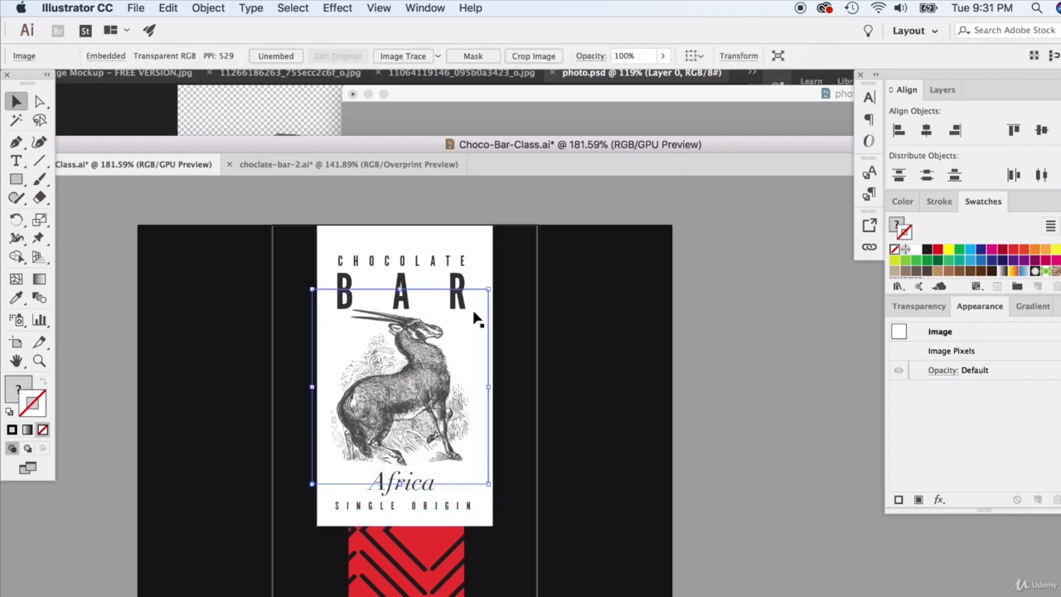
pyautogui.moveTo(488, 291); pyautogui.dragTo(482, 296)
pyautogui.click(580, 302)
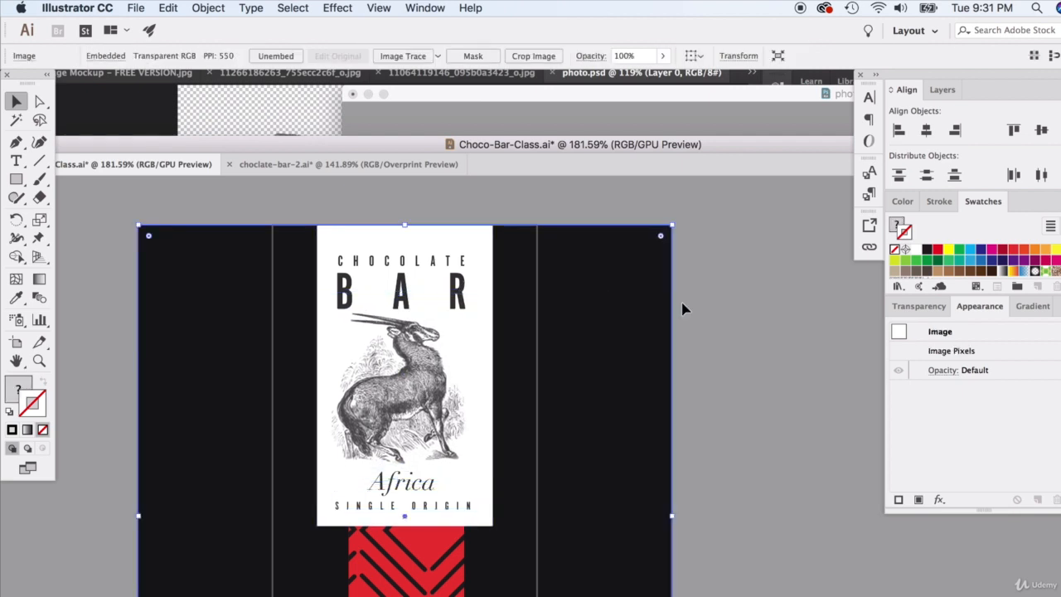
pyautogui.click(458, 295)
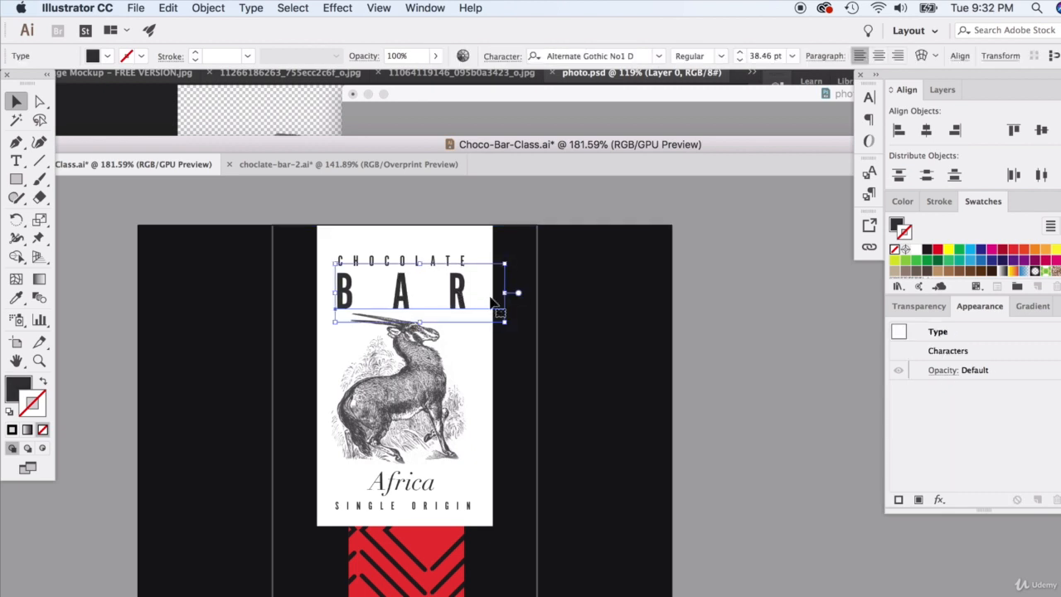
pyautogui.click(739, 398)
# Set the oryx image's opacity to 95% and scale it down slightly, keeping it centered between BAR and Africa.
pyautogui.scroll(-1, 539, 431)
pyautogui.scroll(-5, 539, 432)
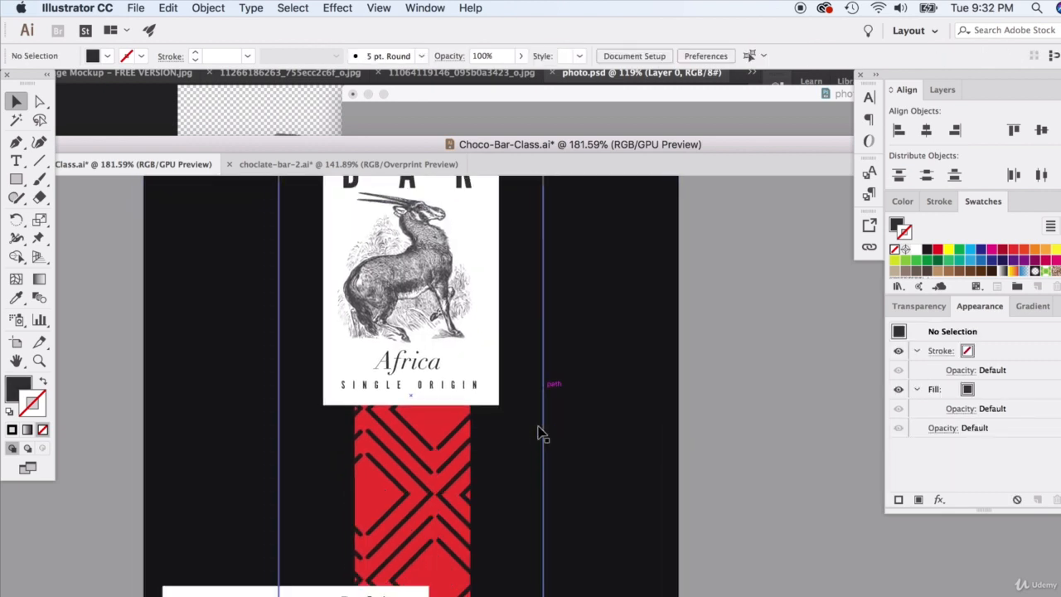
pyautogui.click(540, 432)
pyautogui.scroll(5, 534, 397)
pyautogui.click(922, 307)
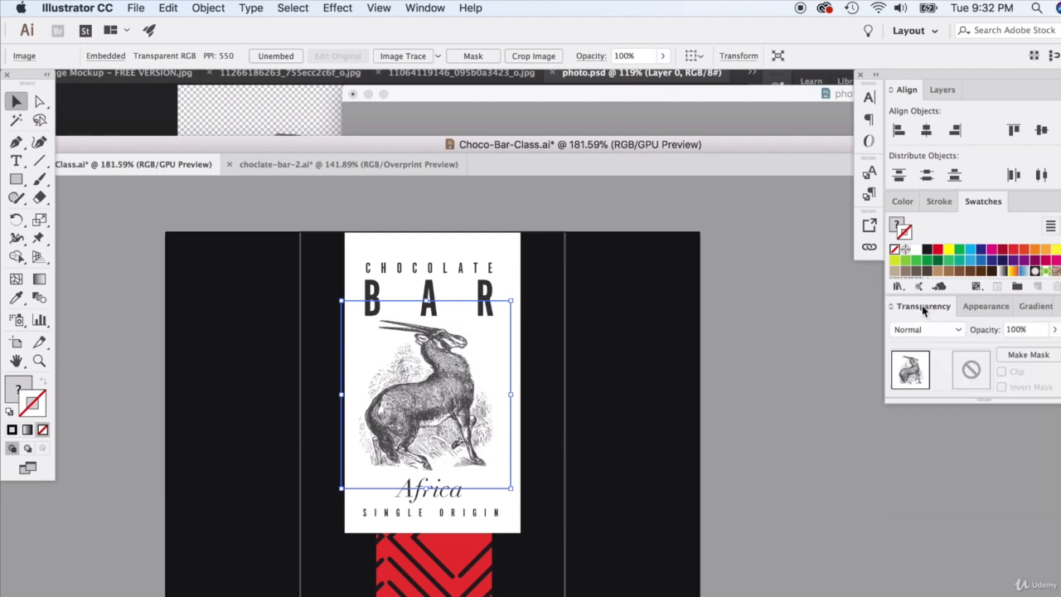
pyautogui.click(1054, 330)
pyautogui.moveTo(1044, 353); pyautogui.dragTo(1051, 351)
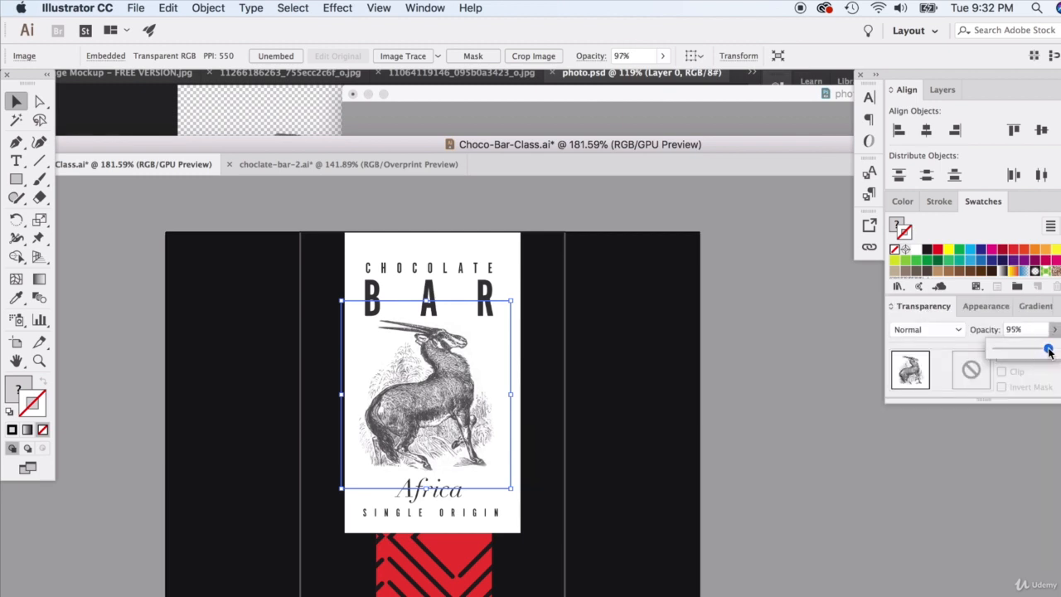
pyautogui.moveTo(511, 300); pyautogui.dragTo(501, 311)
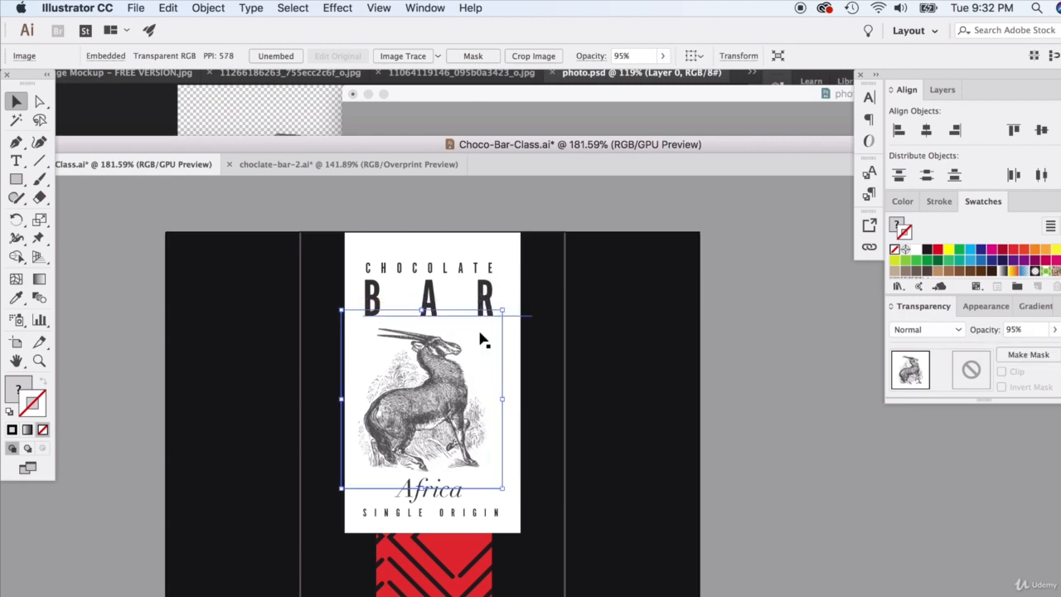
pyautogui.click(777, 373)
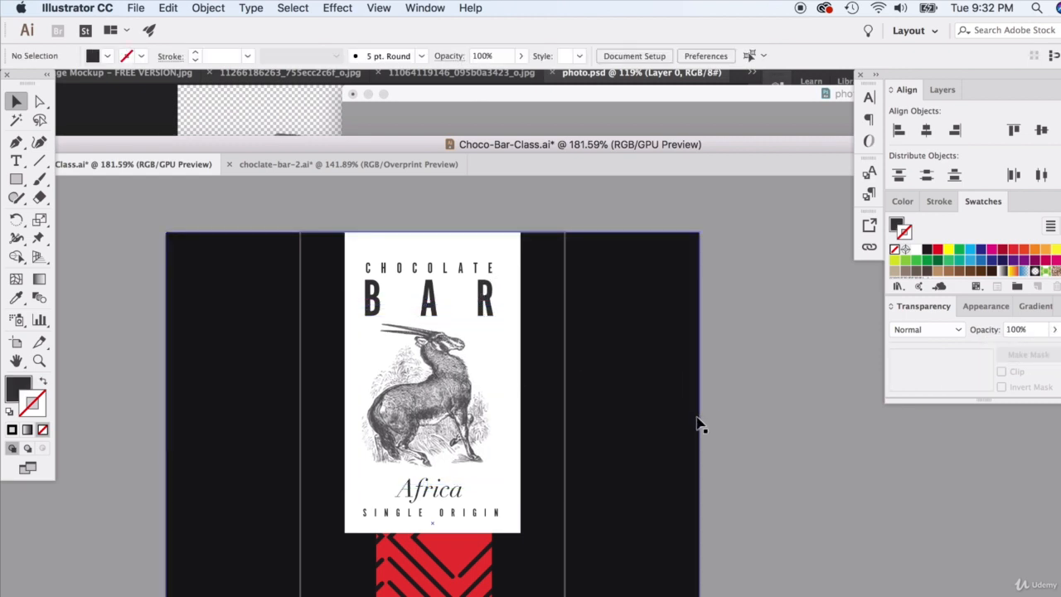
# Examine the overall wrapper layout, from the oryx label down the red pattern strip to the 52% cocoa panel.
pyautogui.scroll(-3, 671, 413)
pyautogui.scroll(-3, 666, 413)
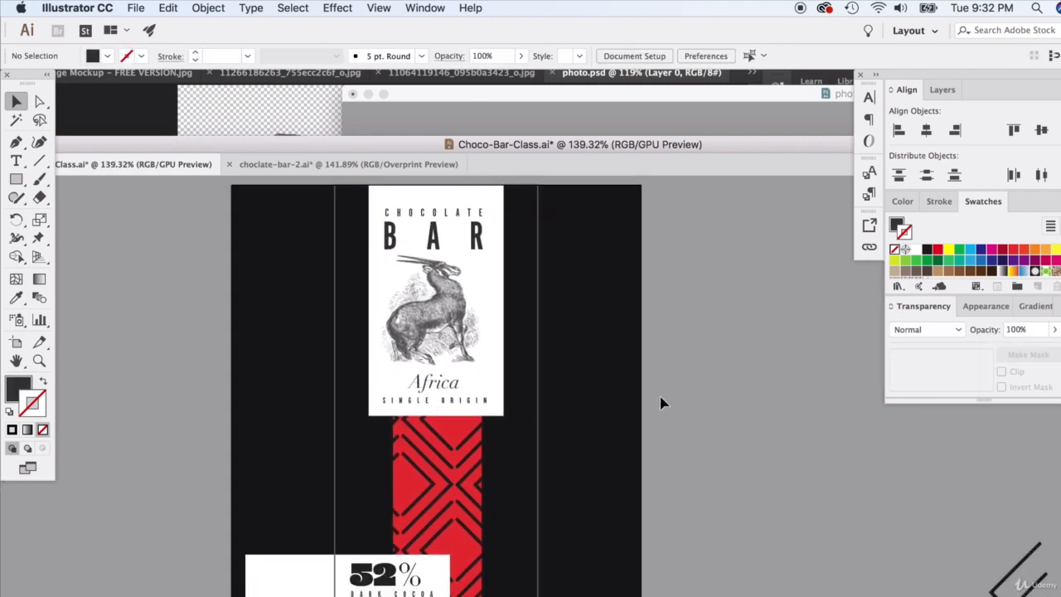
pyautogui.scroll(-1, 661, 403)
pyautogui.hscroll(1, 647, 406)
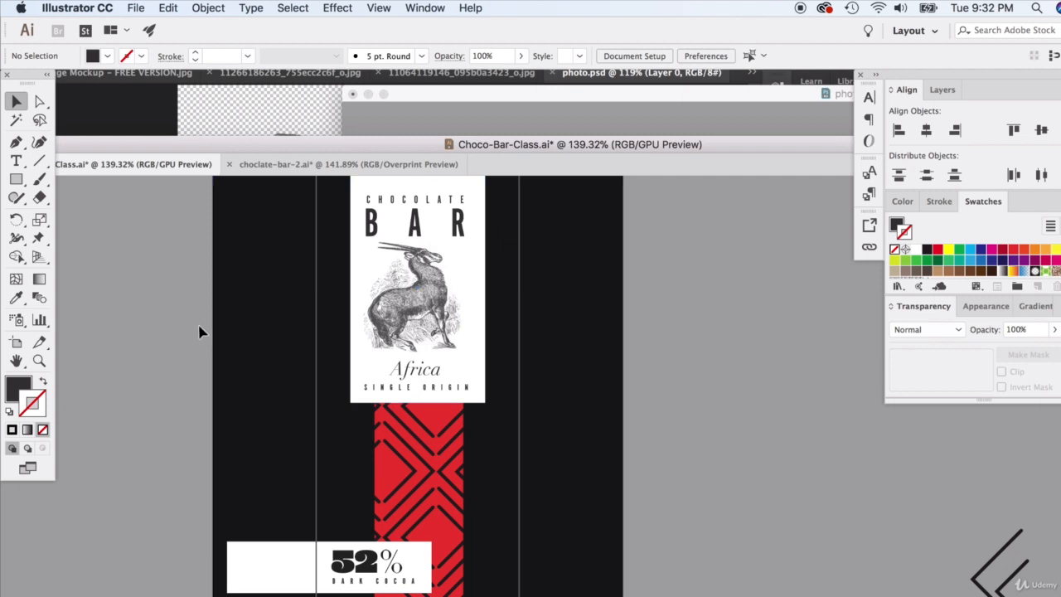
pyautogui.scroll(5, 205, 333)
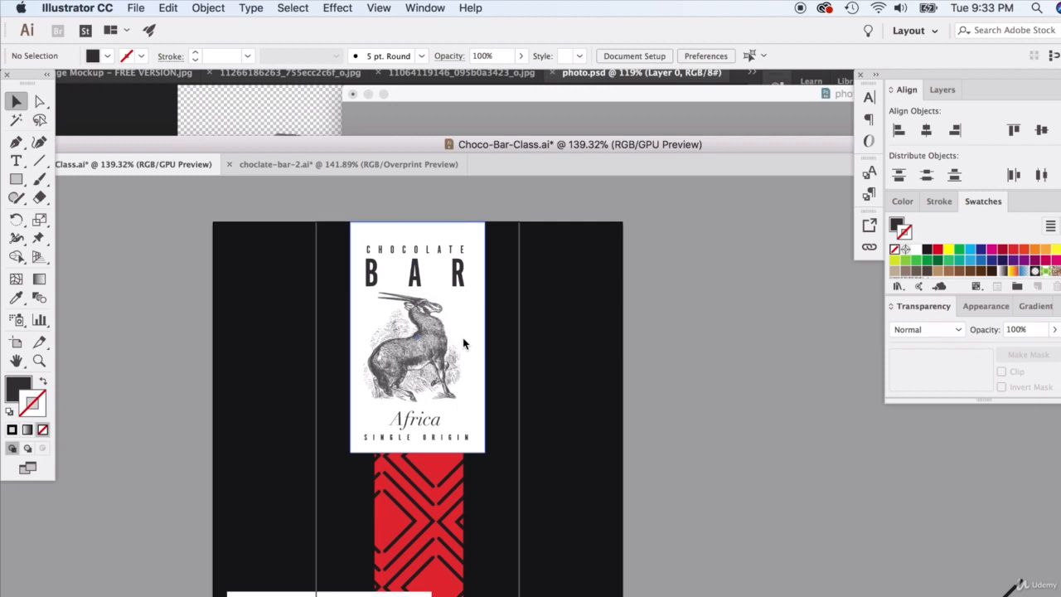
pyautogui.click(241, 335)
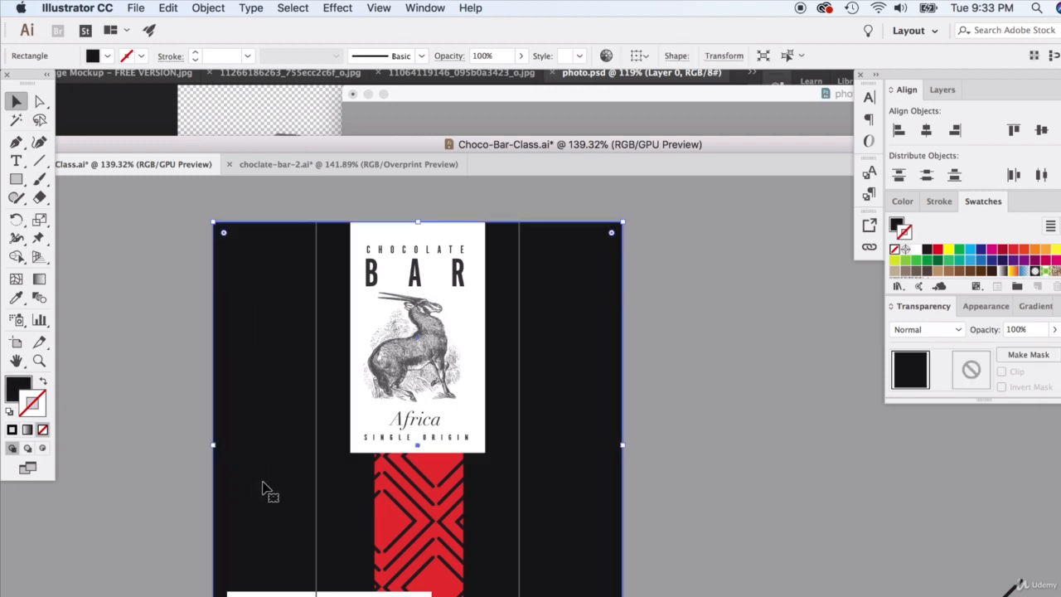
pyautogui.click(203, 430)
pyautogui.scroll(-5, 256, 438)
pyautogui.scroll(5, 256, 437)
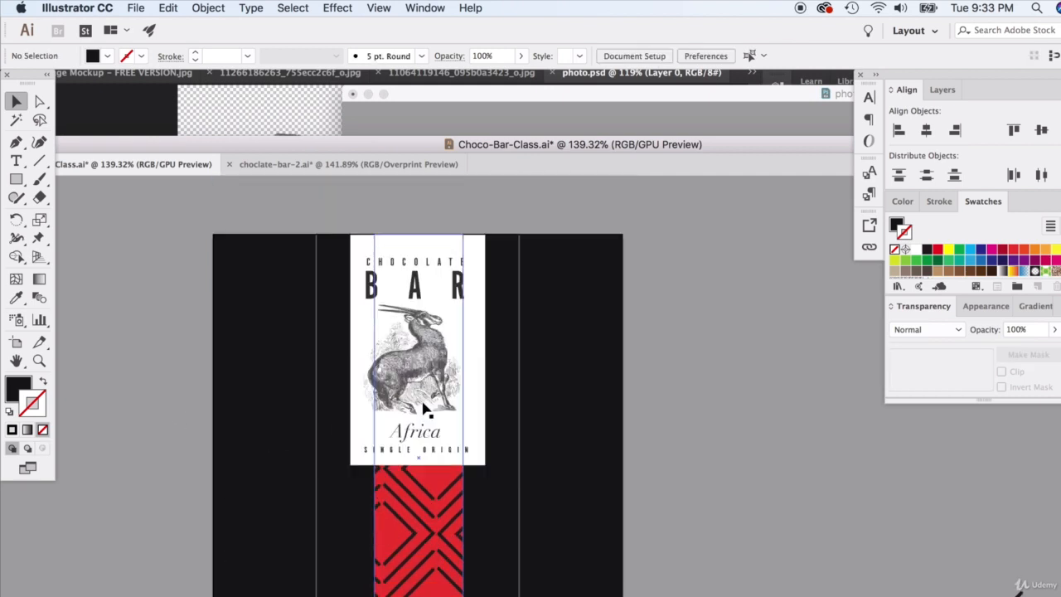
pyautogui.scroll(-2, 364, 327)
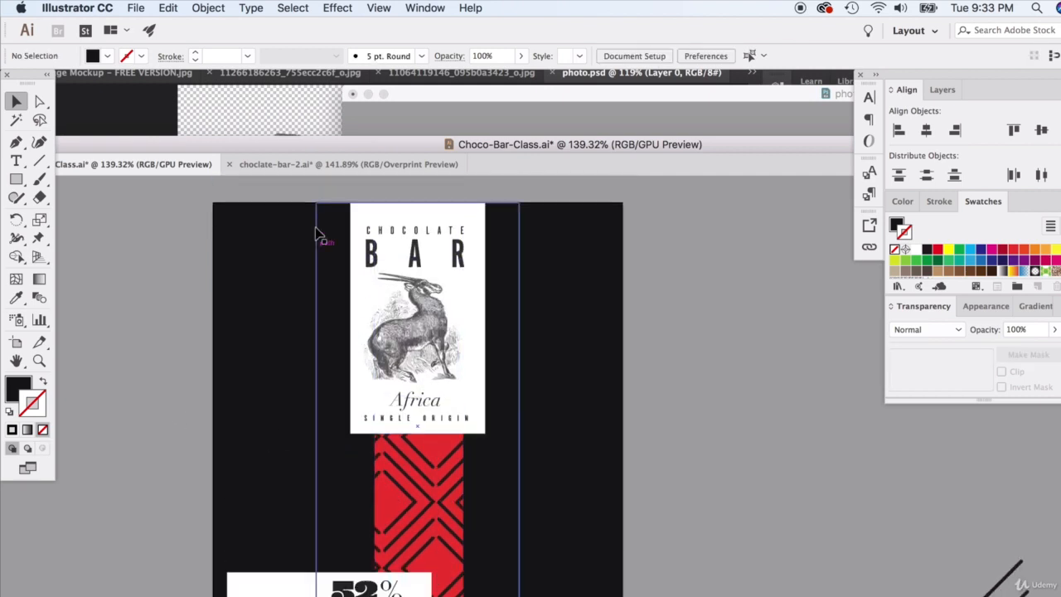
# Copy the linen-texture clip group covering the South America label in choclate-bar-2.ai.
pyautogui.click(324, 163)
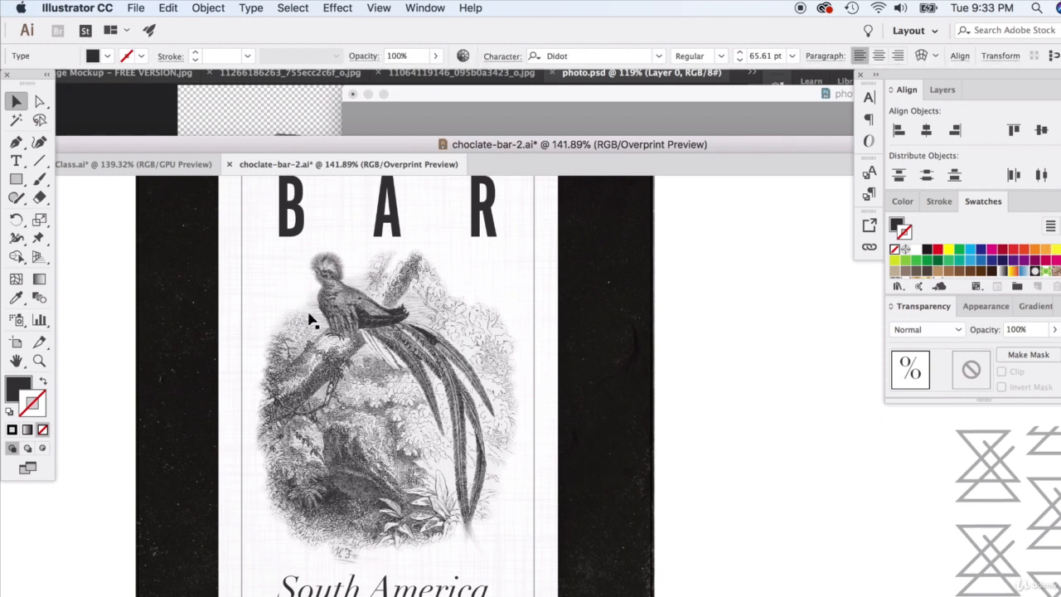
pyautogui.click(693, 372)
pyautogui.scroll(-4, 688, 375)
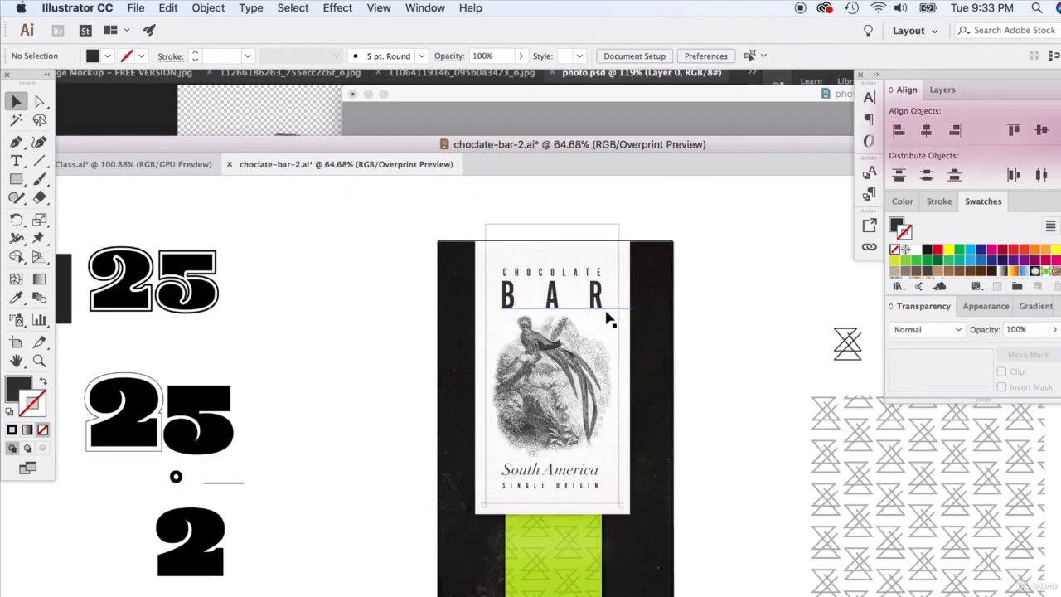
pyautogui.click(621, 336)
pyautogui.click(490, 303)
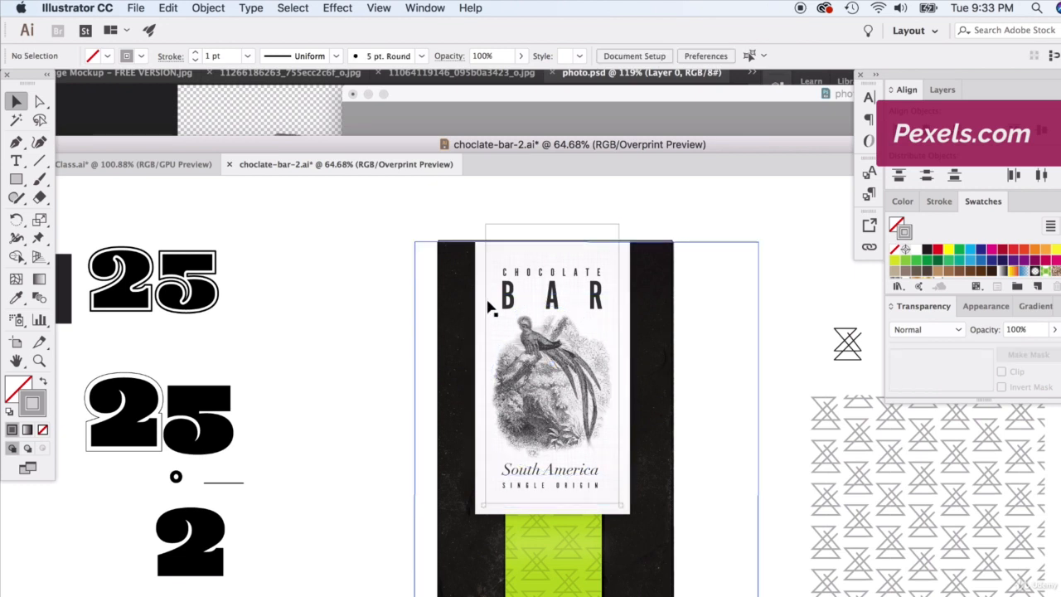
pyautogui.click(479, 299)
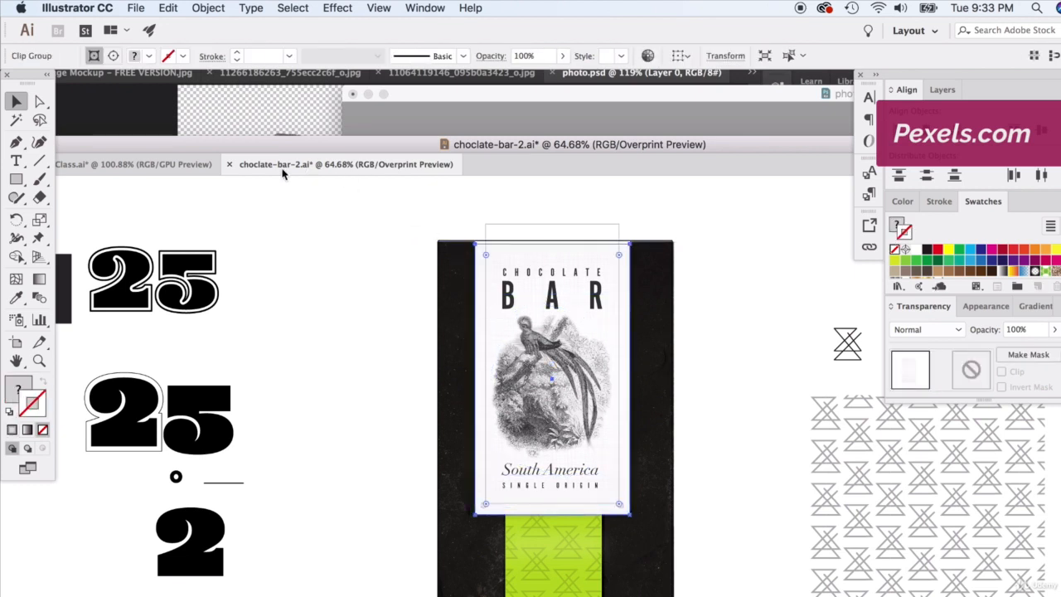
# Paste the linen-texture clip group into Choco-Bar-Class.ai and release its clipping mask.
pyautogui.click(170, 166)
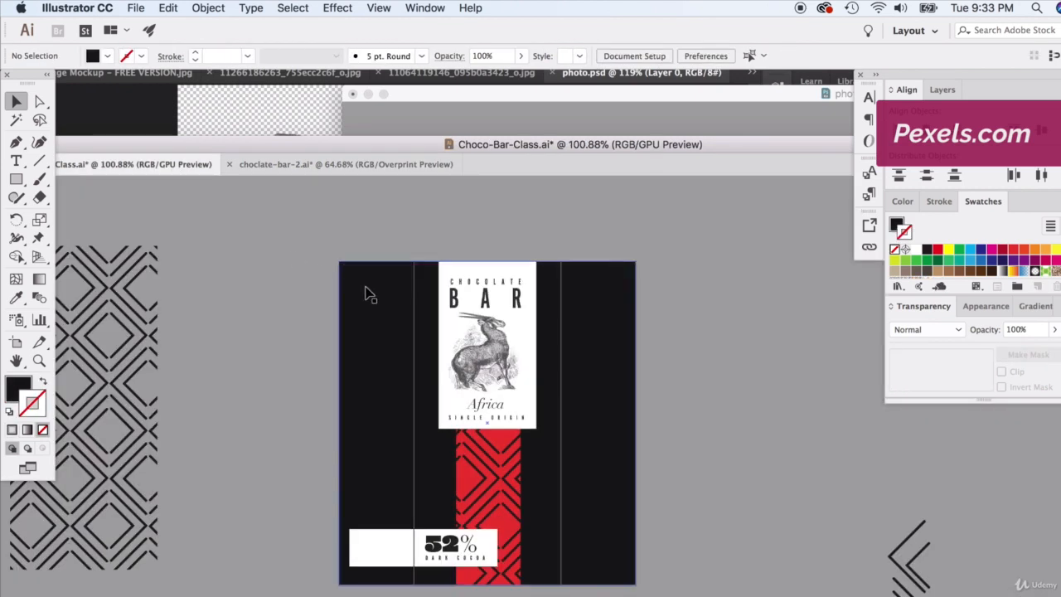
pyautogui.click(517, 356)
pyautogui.rightClick(631, 228)
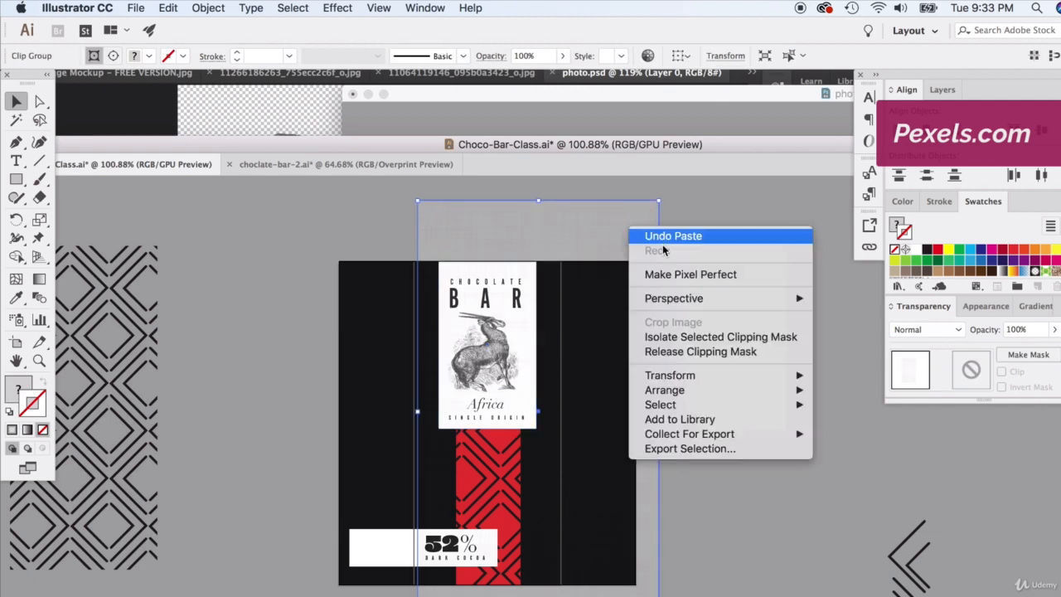
pyautogui.click(700, 350)
pyautogui.click(700, 350)
pyautogui.click(805, 284)
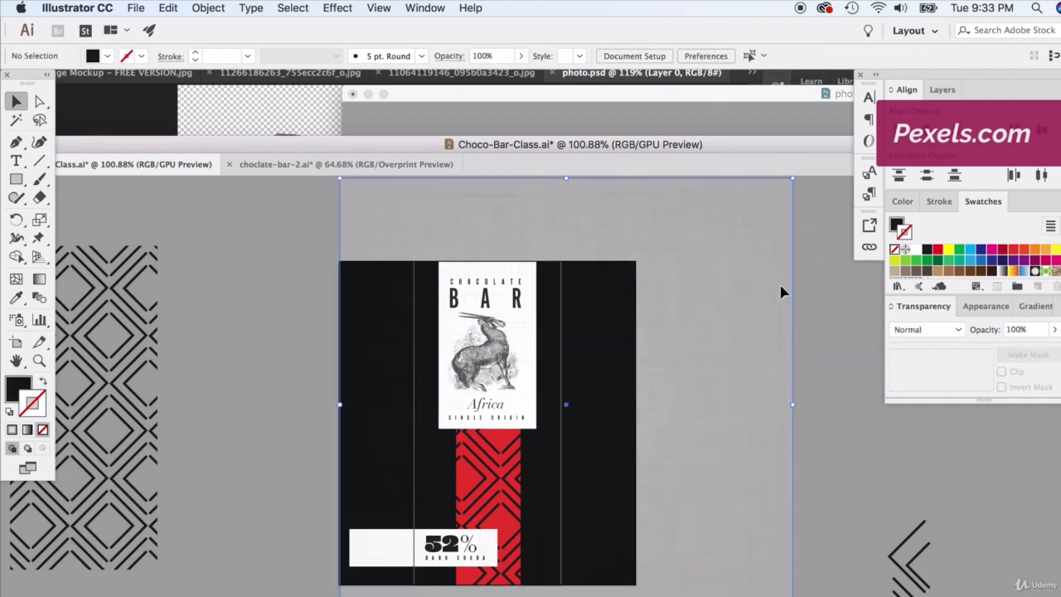
# Set the linen texture's opacity to 100% and move it off the wrapper, over the diamond pattern to its left.
pyautogui.click(782, 290)
pyautogui.click(1055, 329)
pyautogui.moveTo(1021, 351); pyautogui.dragTo(1054, 351)
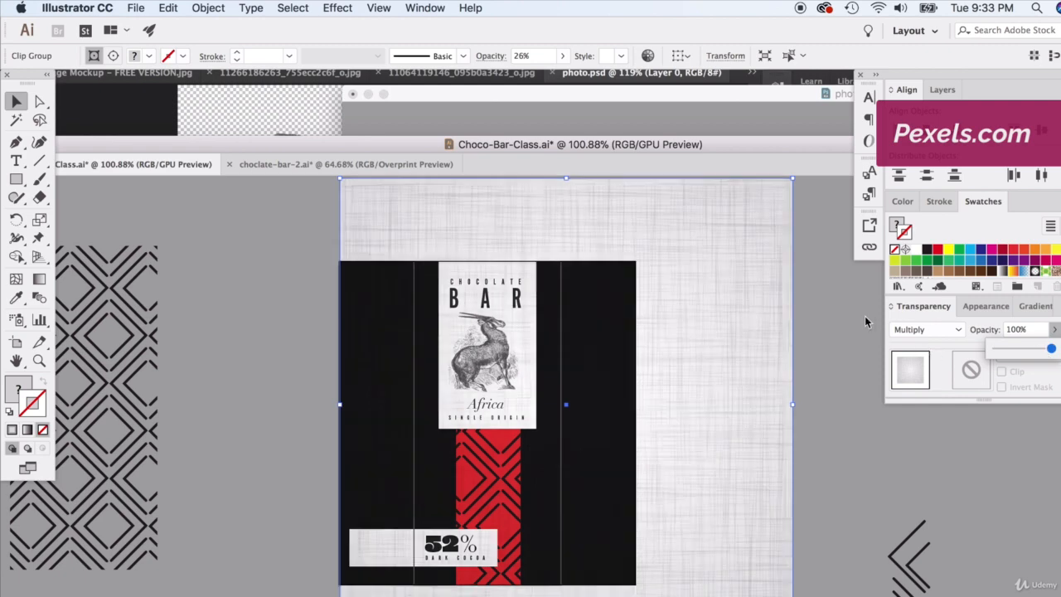
pyautogui.click(793, 287)
pyautogui.moveTo(793, 287); pyautogui.dragTo(283, 249)
pyautogui.hscroll(-5, 284, 248)
pyautogui.scroll(3, 284, 249)
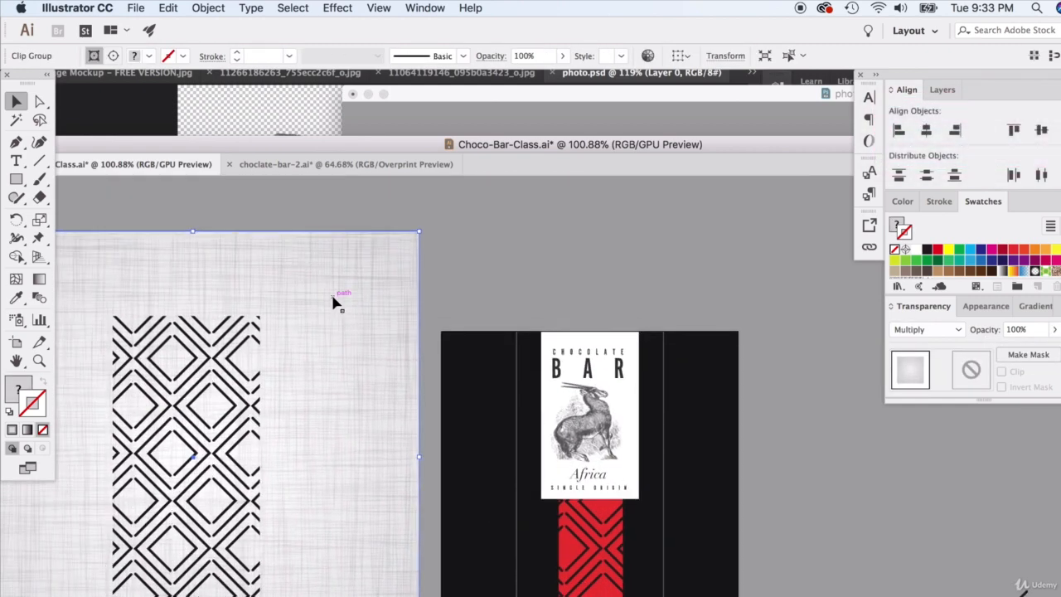
# Scale the linen texture down to slightly larger than the oryx label and place it beside the wrapper's upper left.
pyautogui.moveTo(334, 300); pyautogui.dragTo(634, 234)
pyautogui.scroll(3, 664, 249)
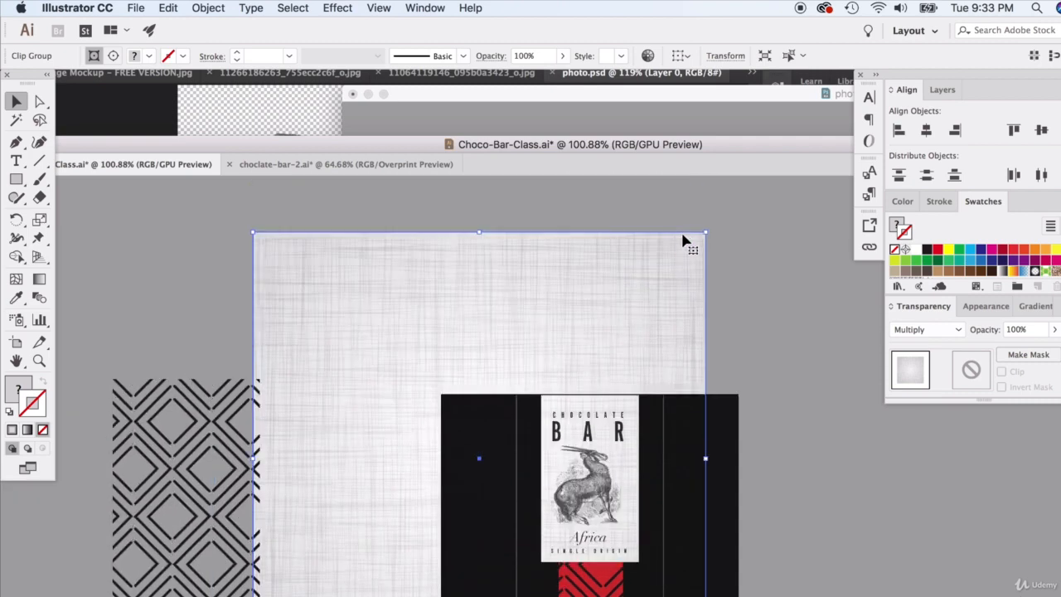
pyautogui.moveTo(707, 233); pyautogui.dragTo(612, 278)
pyautogui.press('super+z')
pyautogui.hscroll(5, 558, 365)
pyautogui.scroll(-3, 559, 365)
pyautogui.hscroll(1, 558, 365)
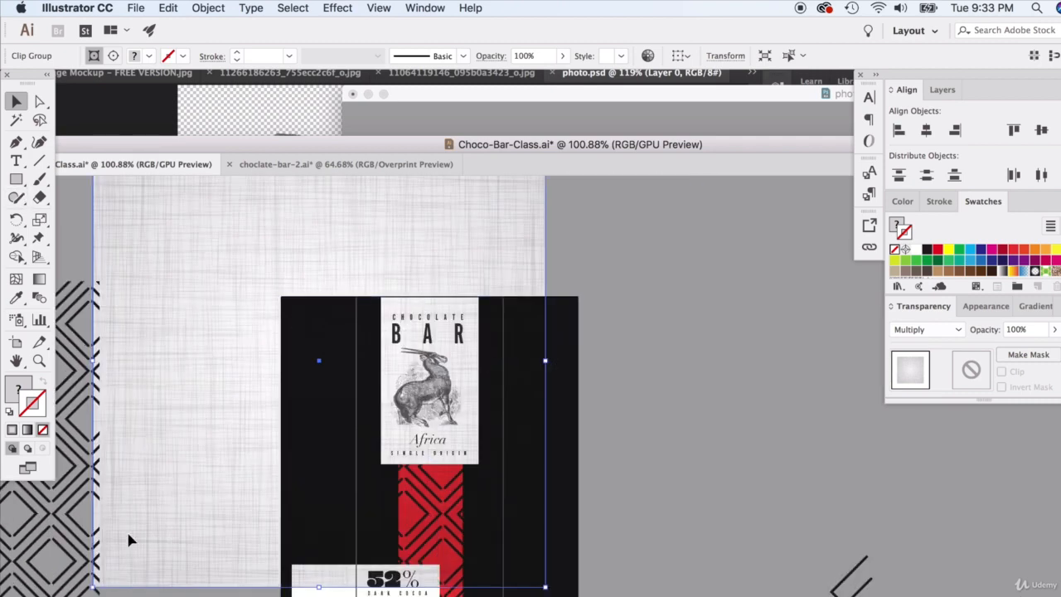
pyautogui.moveTo(95, 584); pyautogui.dragTo(340, 340)
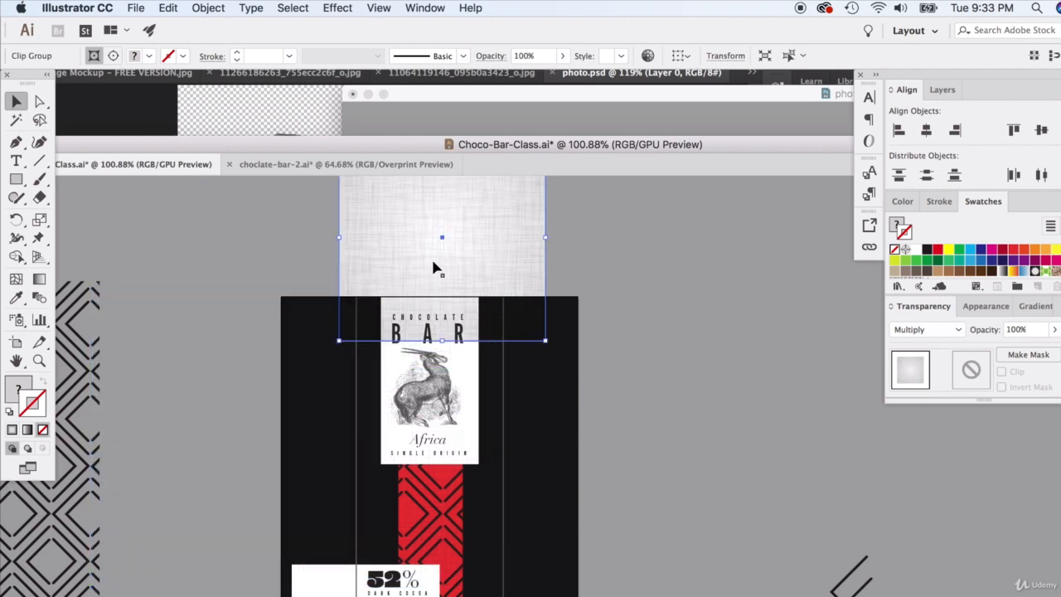
pyautogui.moveTo(433, 257); pyautogui.dragTo(251, 305)
# Duplicate the label's white rectangle onto the linen texture and use the copy as a clipping mask for the texture.
pyautogui.click(469, 365)
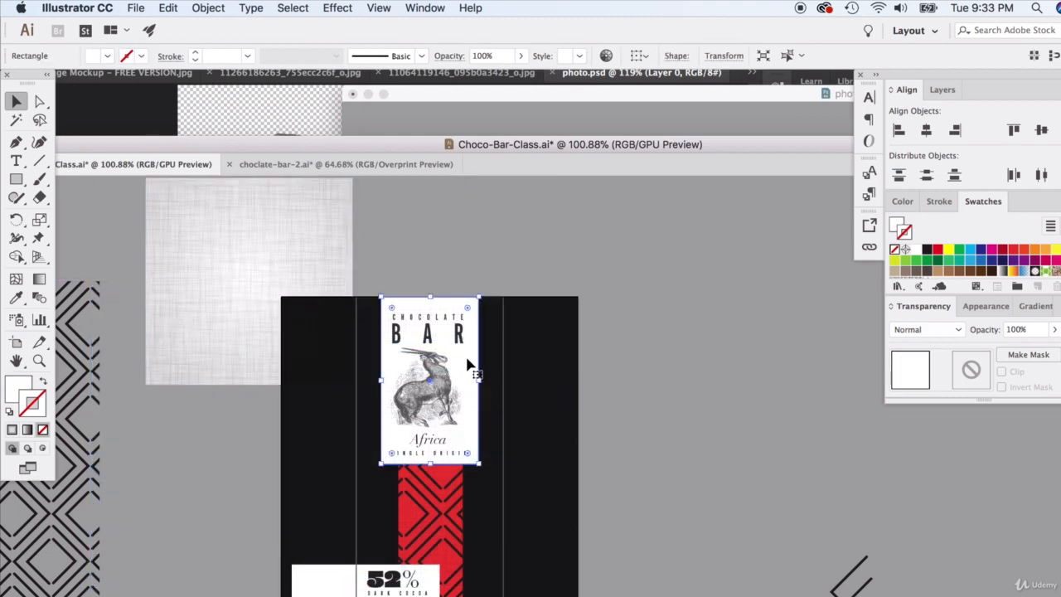
pyautogui.moveTo(476, 377); pyautogui.dragTo(223, 251)
pyautogui.scroll(2, 175, 293)
pyautogui.moveTo(116, 230); pyautogui.dragTo(220, 228)
pyautogui.rightClick(220, 227)
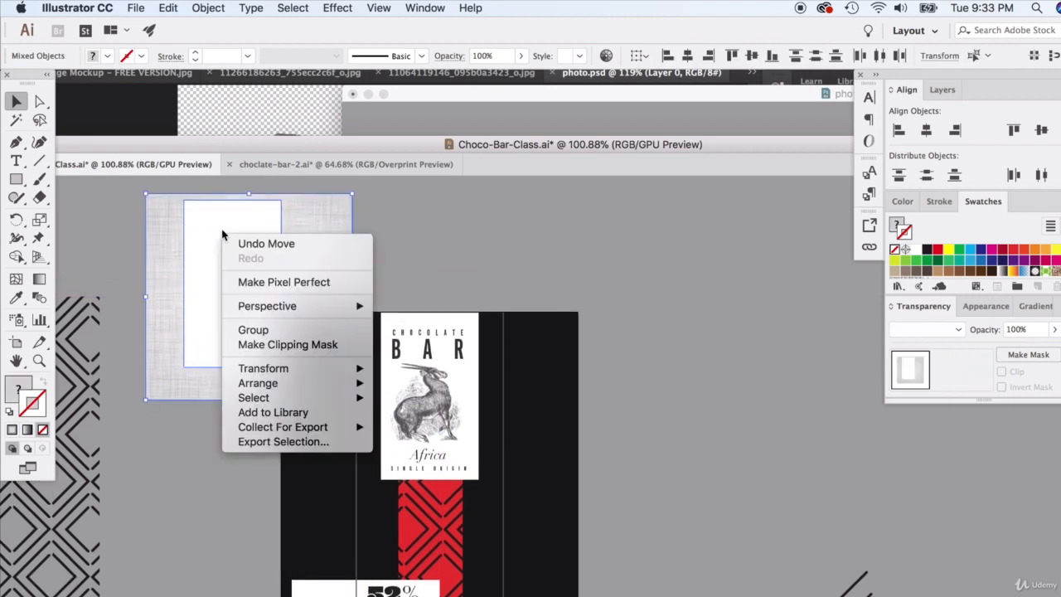
pyautogui.click(290, 345)
pyautogui.click(154, 241)
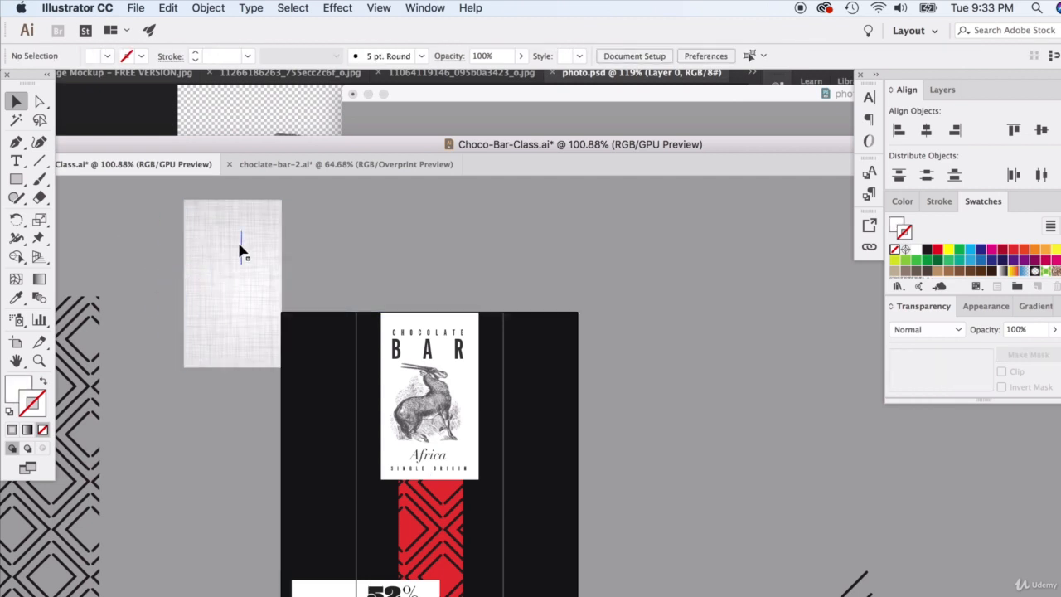
# Align the clipped linen texture over the oryx label and adjust its stacking order so it sits above the white rectangle.
pyautogui.moveTo(246, 258); pyautogui.dragTo(431, 372)
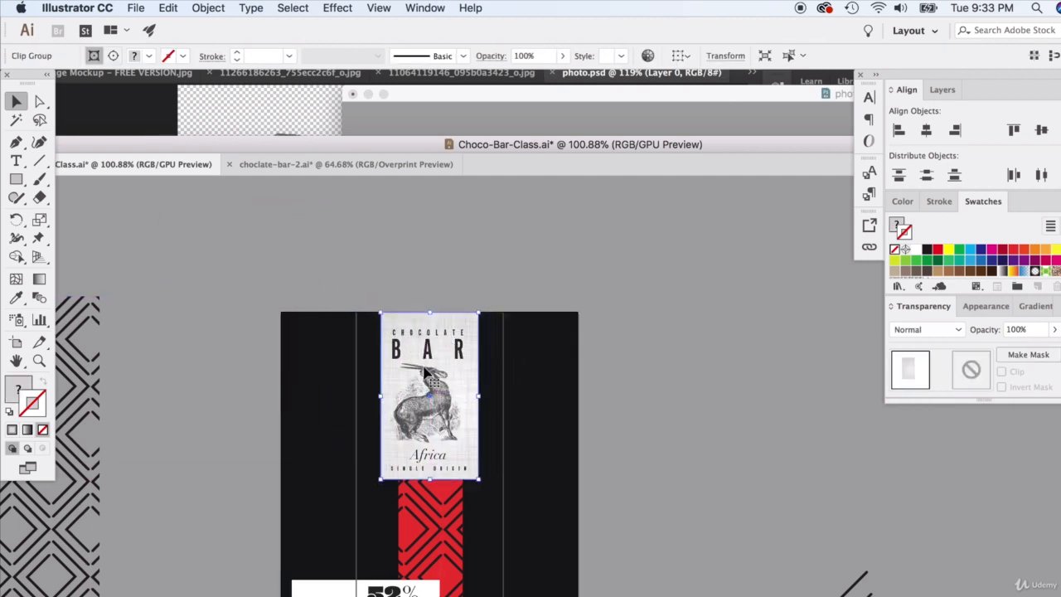
pyautogui.scroll(-2, 425, 365)
pyautogui.scroll(5, 418, 356)
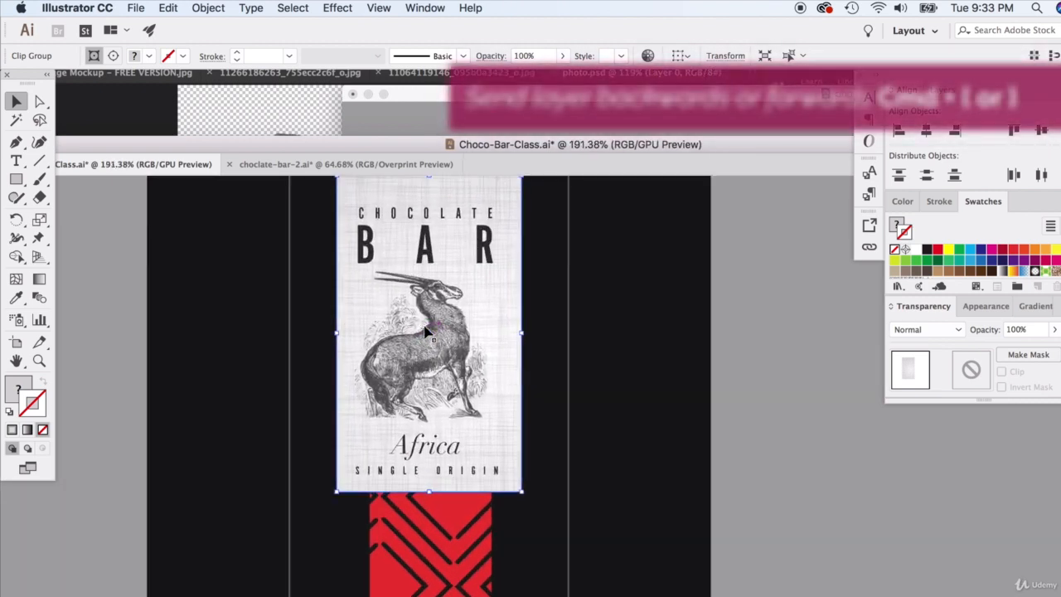
pyautogui.click(427, 332)
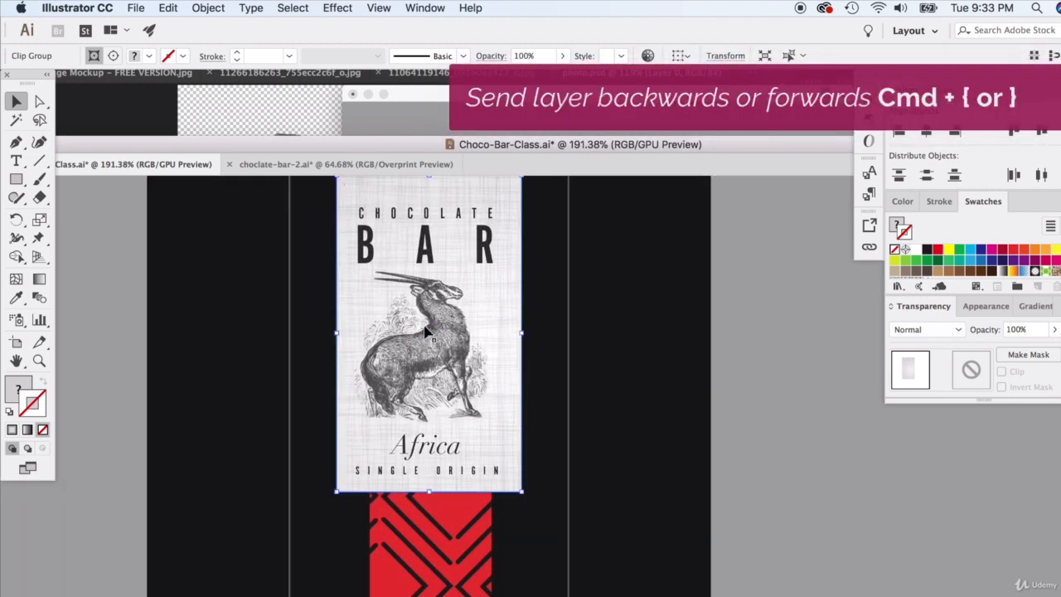
pyautogui.press('super+bracketleft')
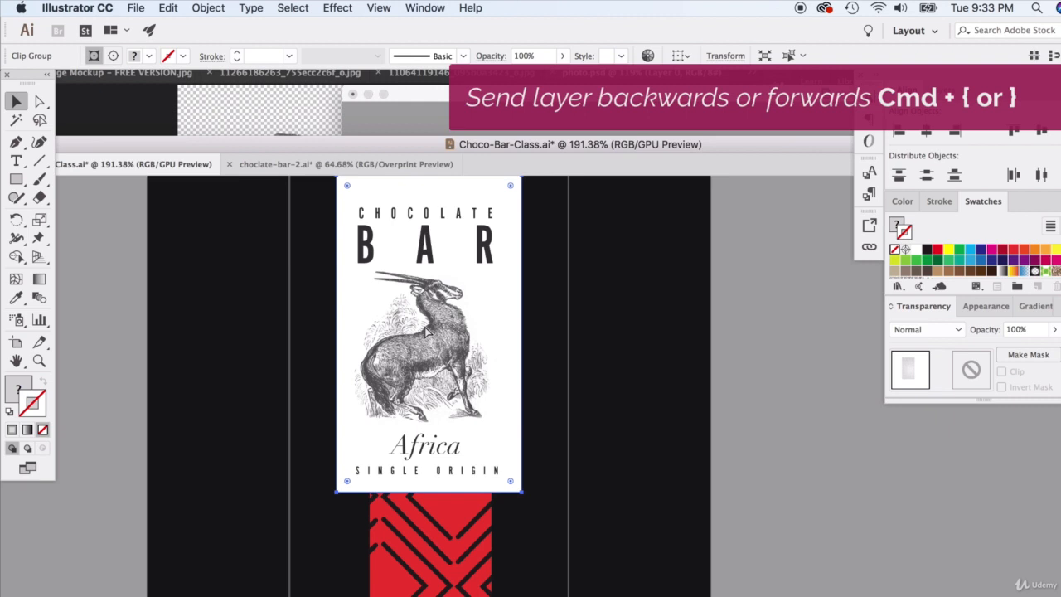
pyautogui.press('super+bracketright')
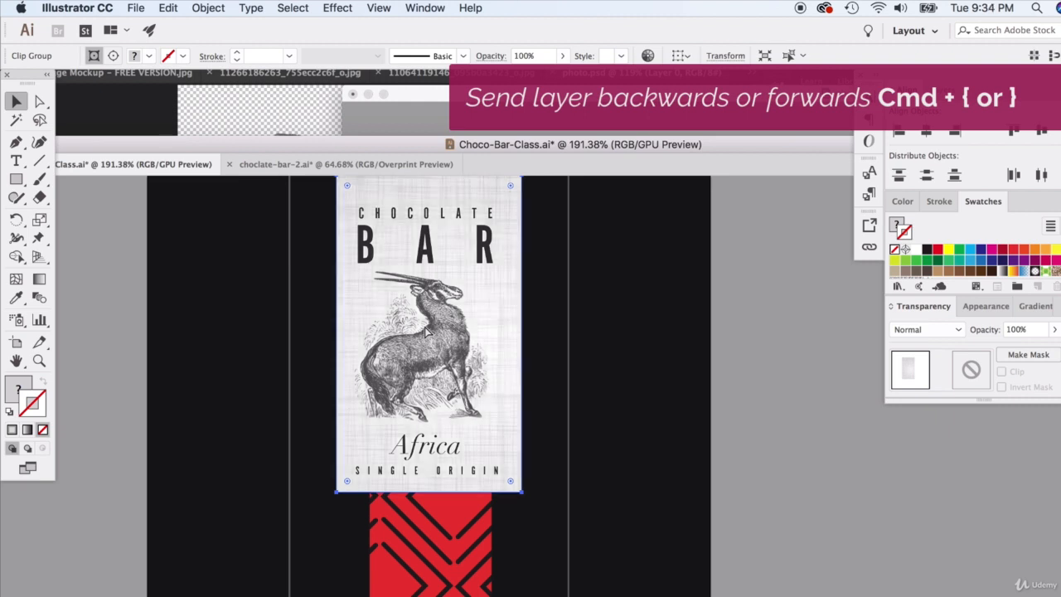
pyautogui.press('super+bracketleft')
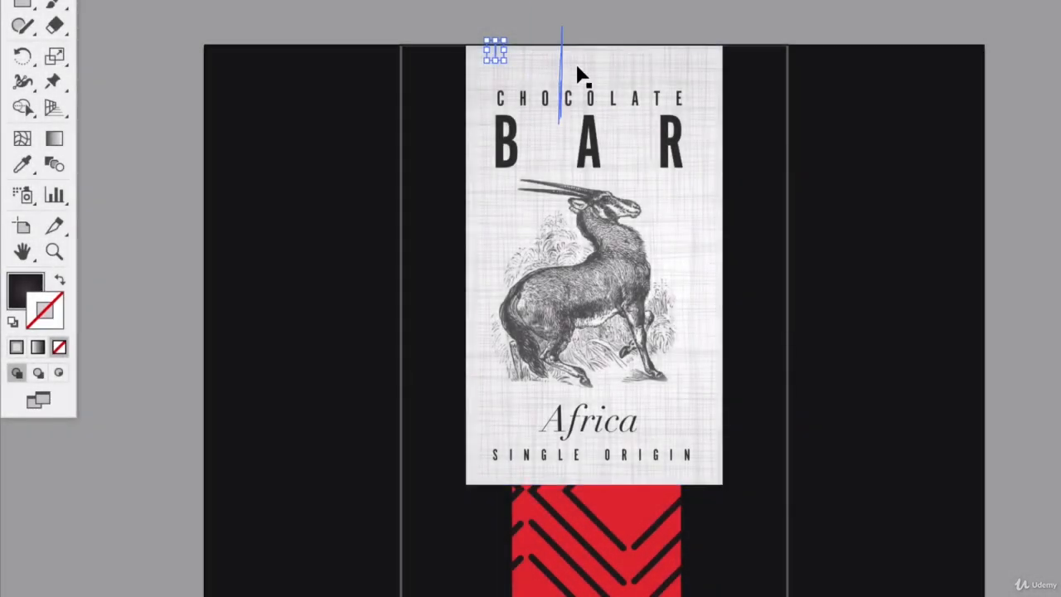
# Lower the opacity of the linen texture on the oryx label for a fainter paper effect.
pyautogui.click(593, 73)
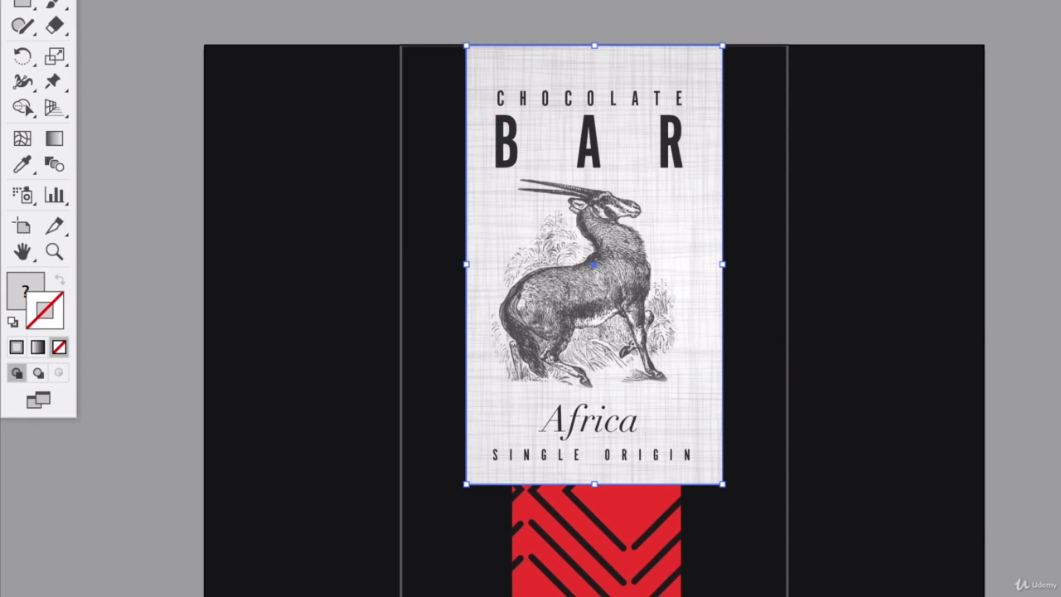
pyautogui.press('Return')
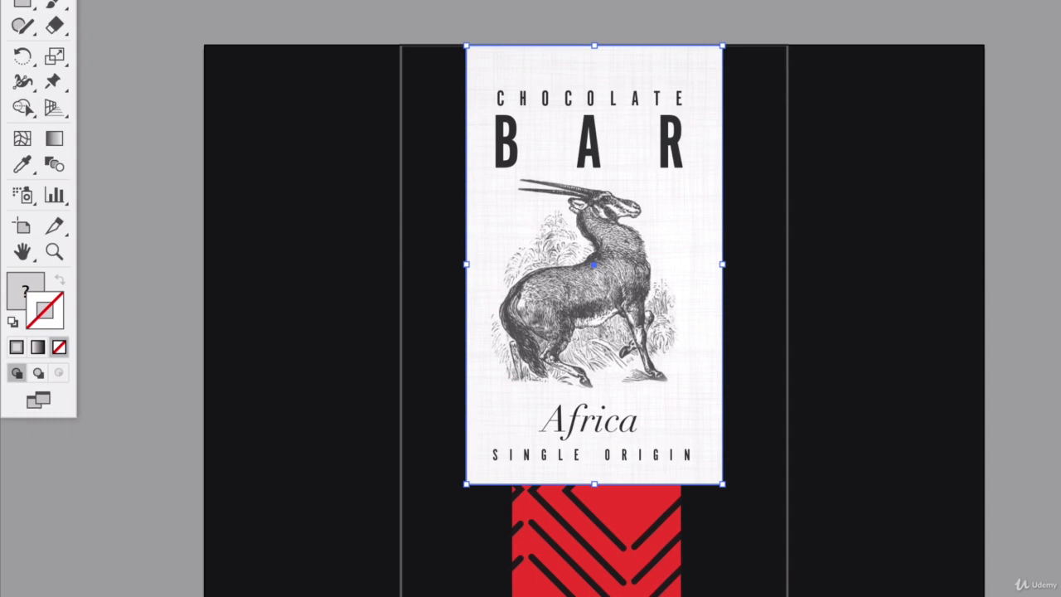
pyautogui.hotkey('ctrl', 'shift', 'a')
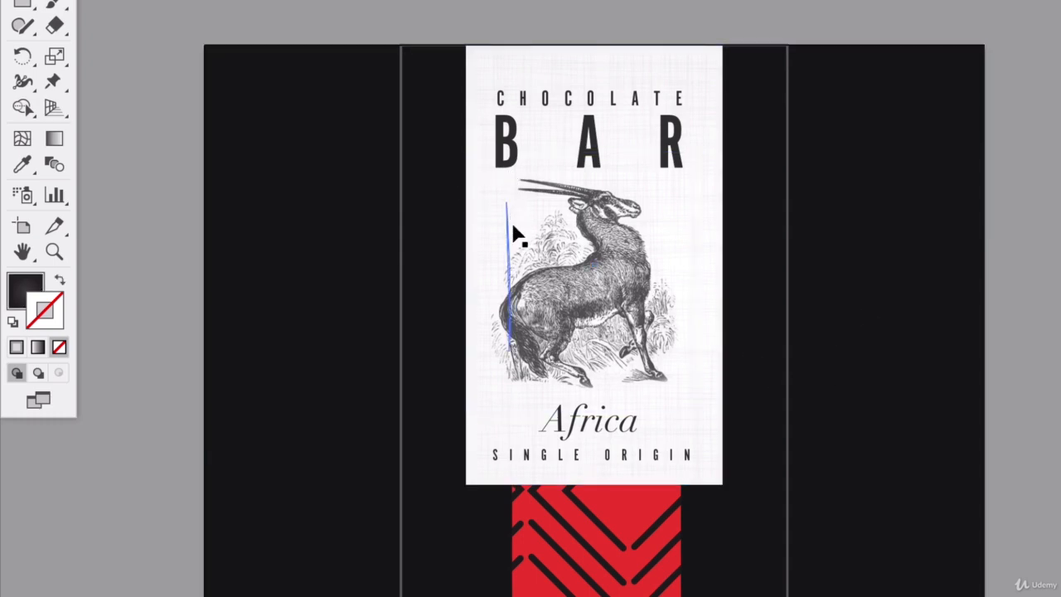
# Move the linen texture off the label and scale the oryx engraving and text down together, repositioning them inside the white rectangle.
pyautogui.scroll(5, 512, 224)
pyautogui.scroll(-6, 519, 235)
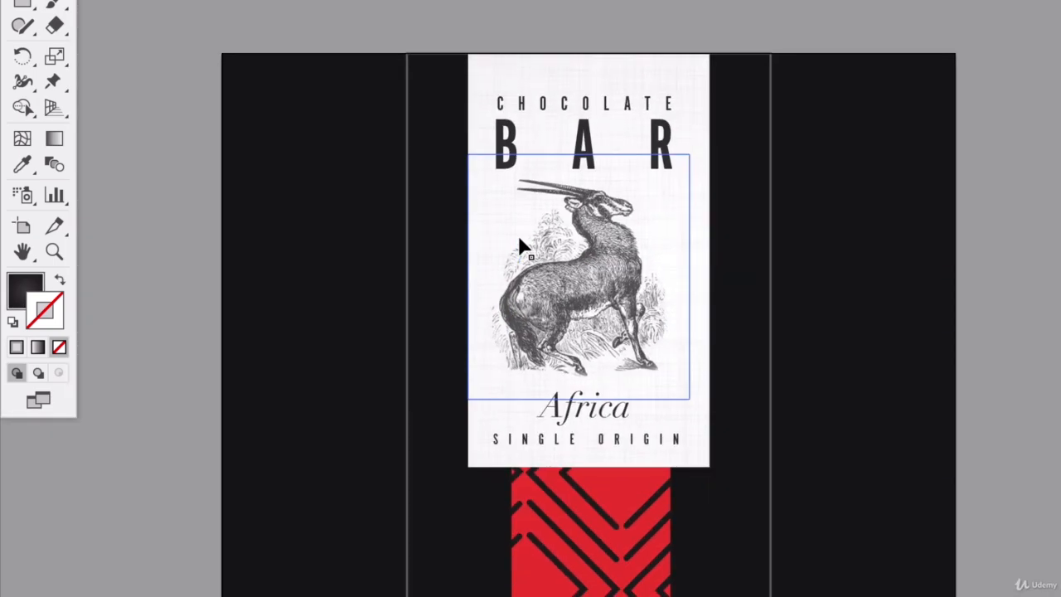
pyautogui.scroll(-4, 519, 238)
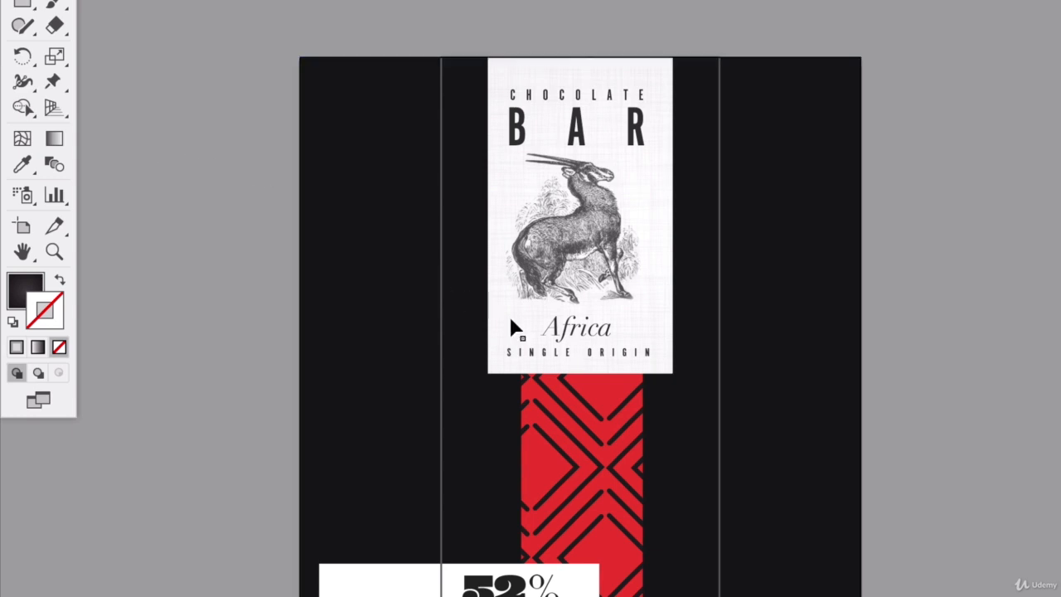
pyautogui.scroll(-1, 962, 400)
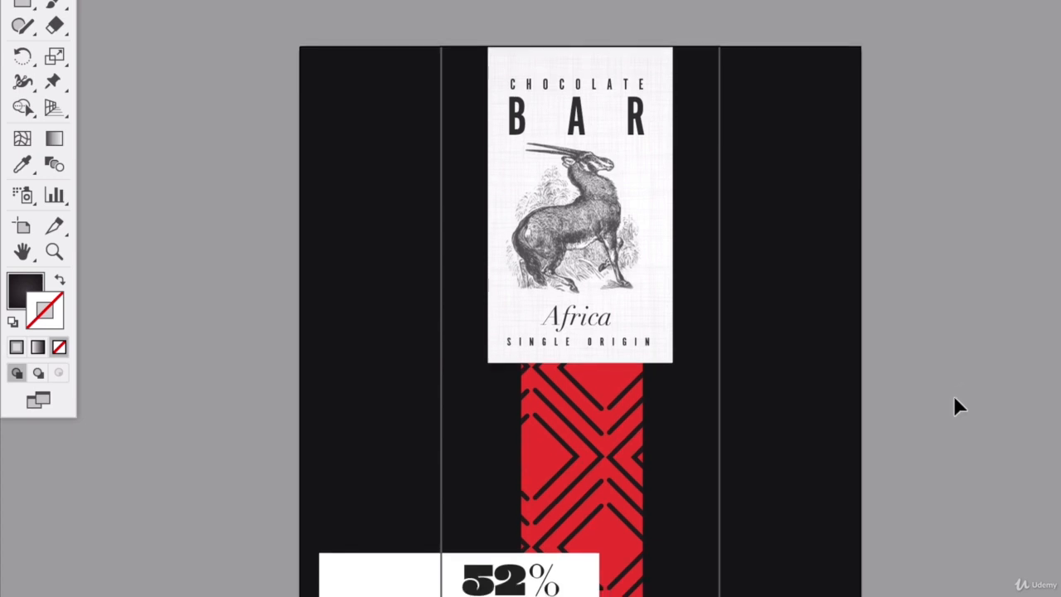
pyautogui.scroll(-4, 945, 403)
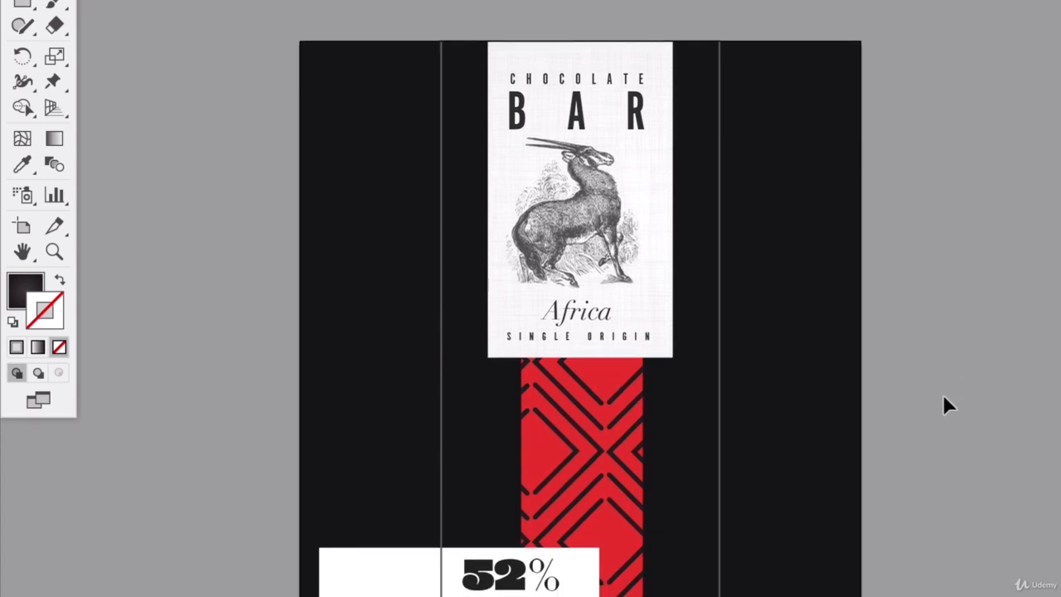
pyautogui.scroll(4, 817, 462)
pyautogui.click(554, 342)
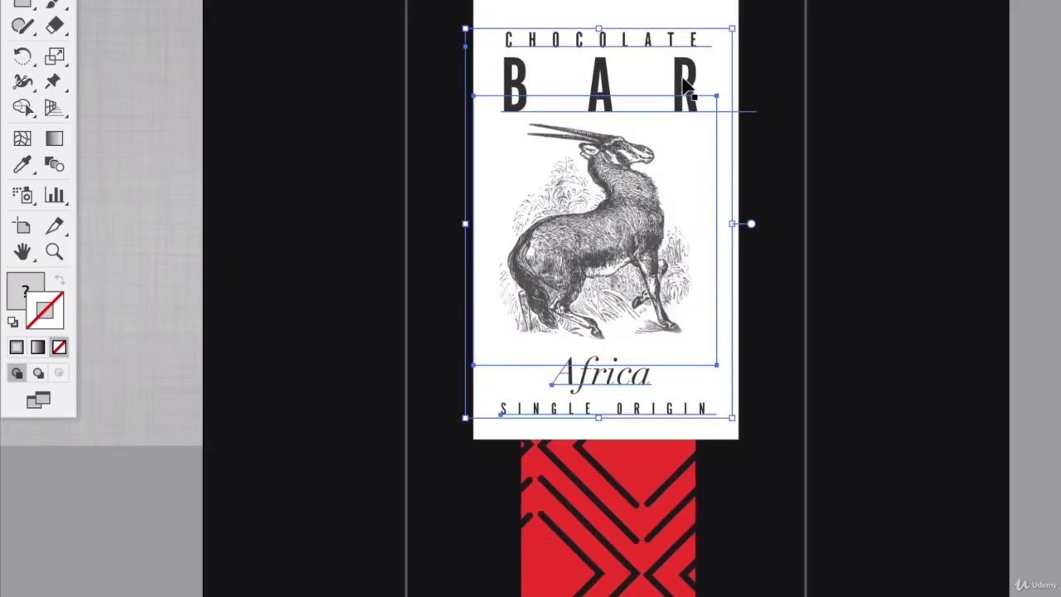
pyautogui.moveTo(758, 31)
pyautogui.mouseDown()
pyautogui.moveTo(744, 50)
pyautogui.moveTo(748, 41)
pyautogui.mouseUp()
pyautogui.moveTo(678, 107)
pyautogui.mouseDown()
pyautogui.moveTo(672, 100)
pyautogui.moveTo(685, 94)
pyautogui.mouseUp()
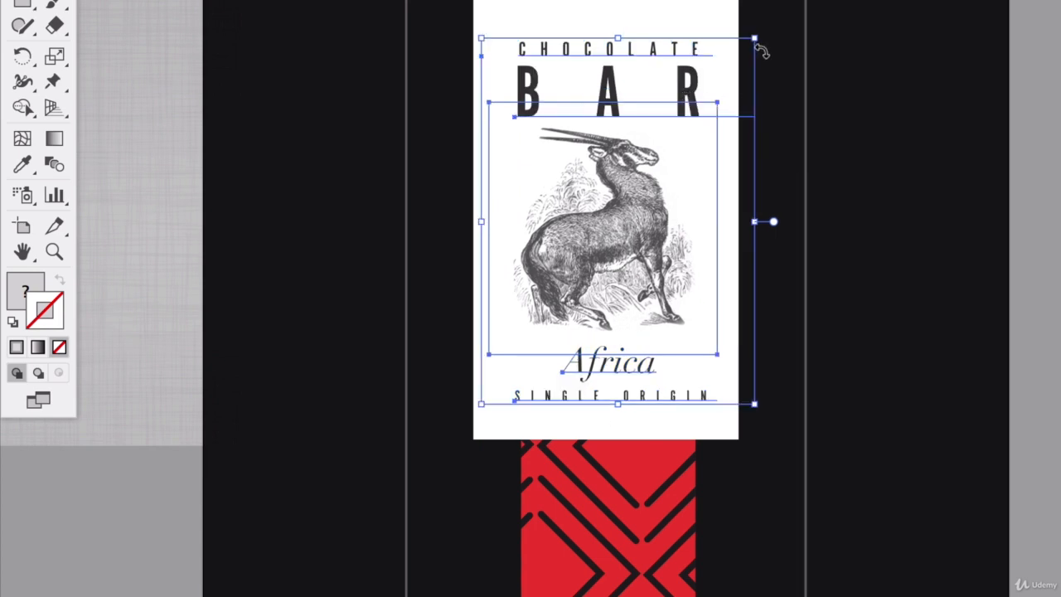
pyautogui.moveTo(754, 38); pyautogui.dragTo(748, 47)
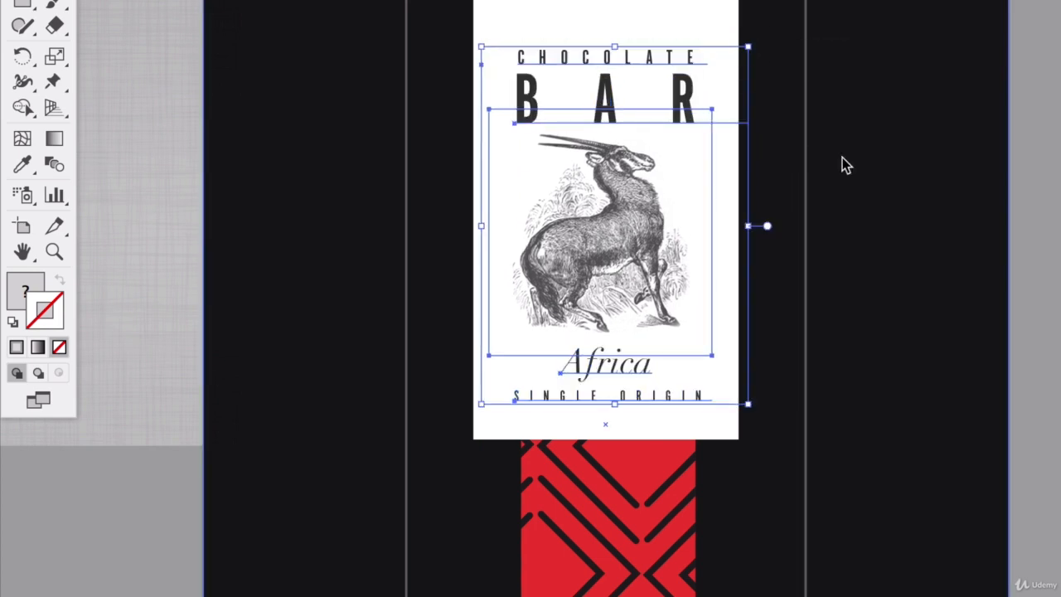
pyautogui.click(1040, 142)
# Draw a rectangular frame from the label's upper edge, inset from the other three sides, with a dark stroke and no fill.
pyautogui.scroll(2, 829, 260)
pyautogui.hscroll(2, 829, 260)
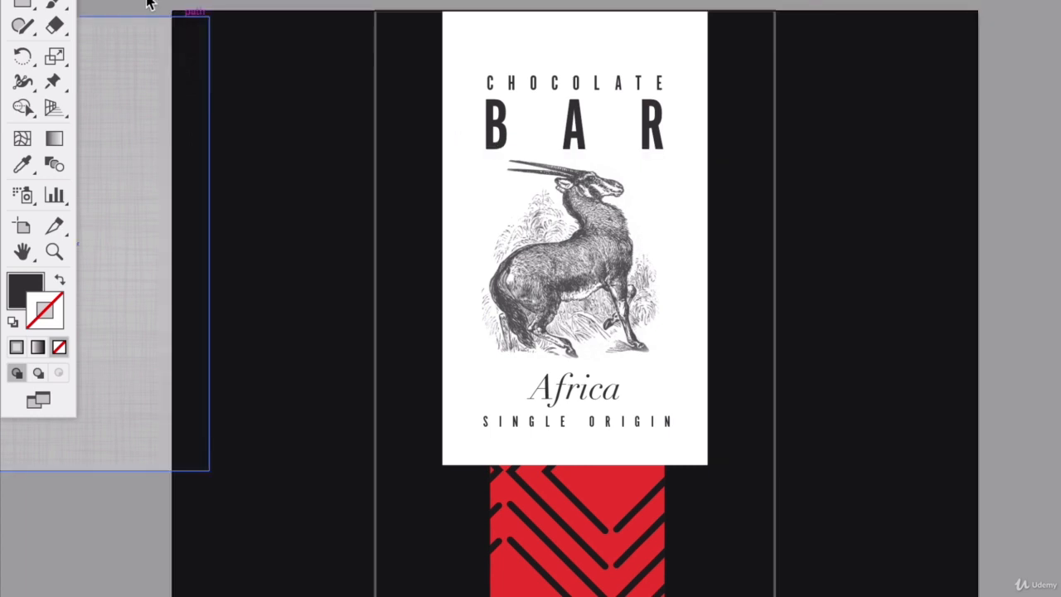
pyautogui.click(23, 4)
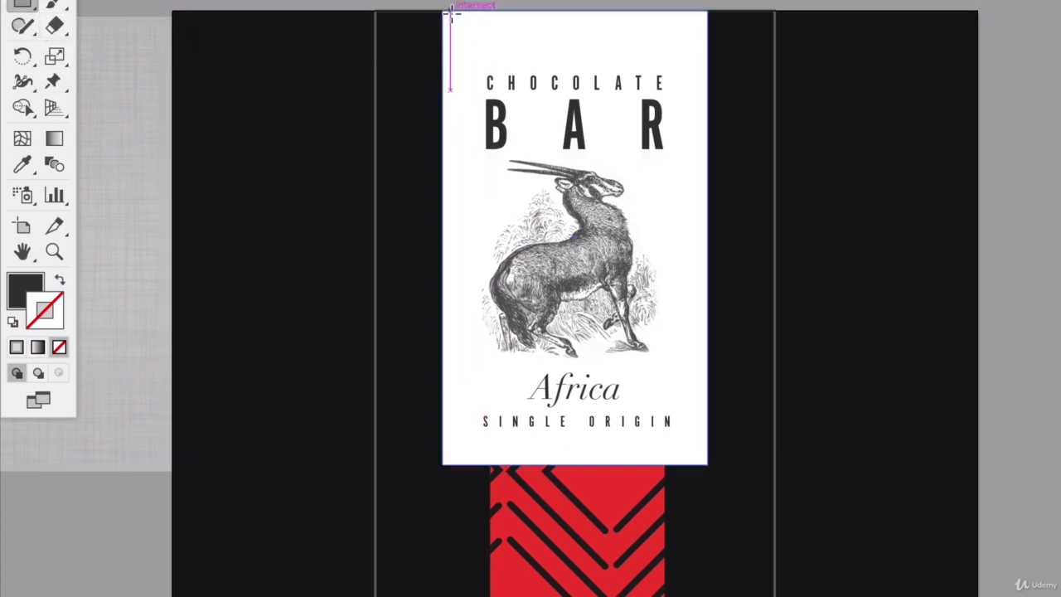
pyautogui.moveTo(457, 11); pyautogui.dragTo(692, 449)
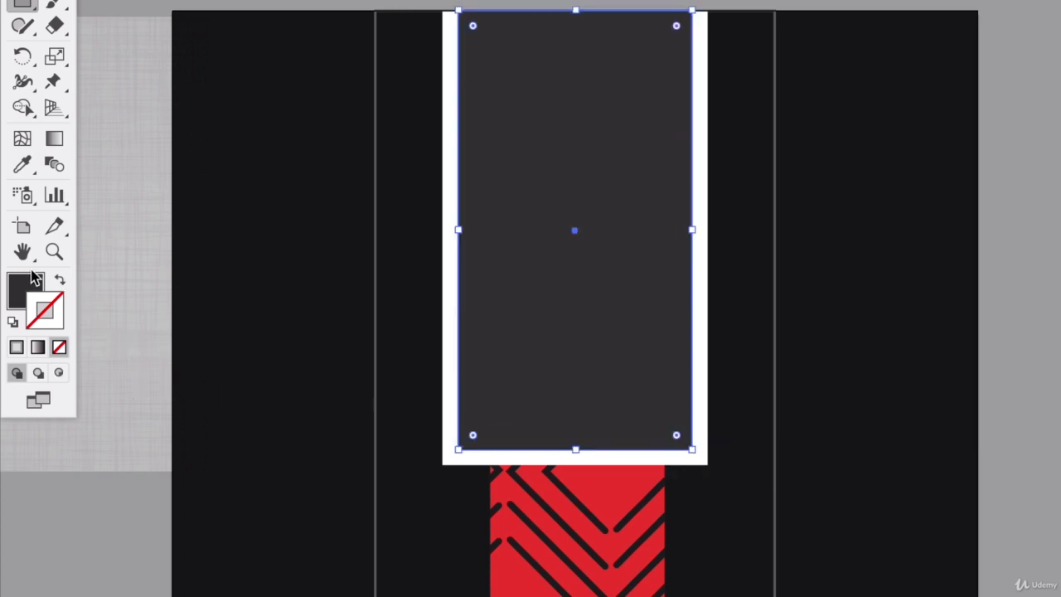
pyautogui.click(59, 282)
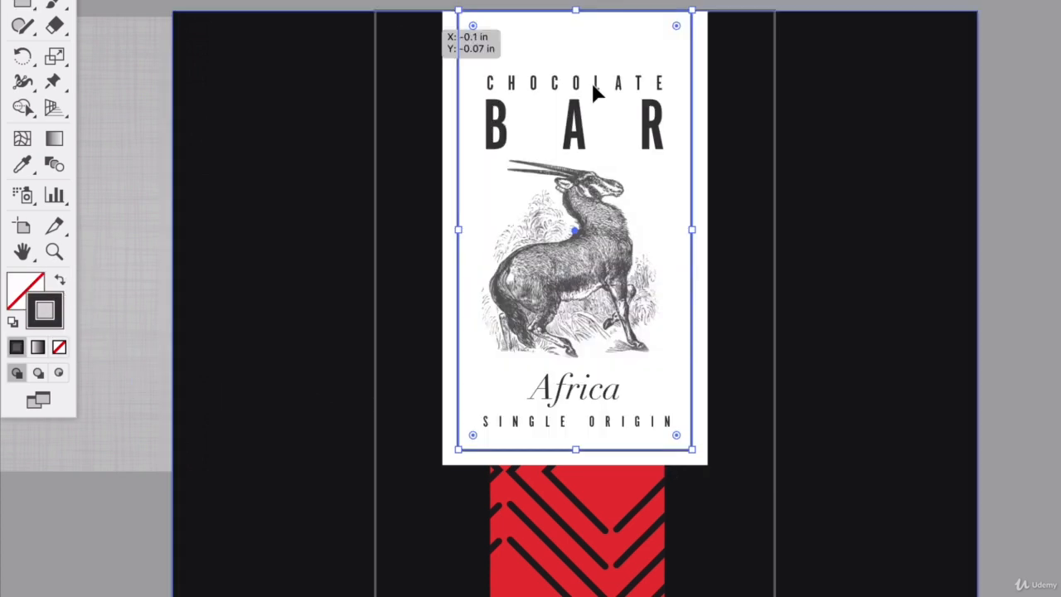
pyautogui.click(857, 372)
# Give the label frame's stroke round caps and round corner joins.
pyautogui.click(693, 277)
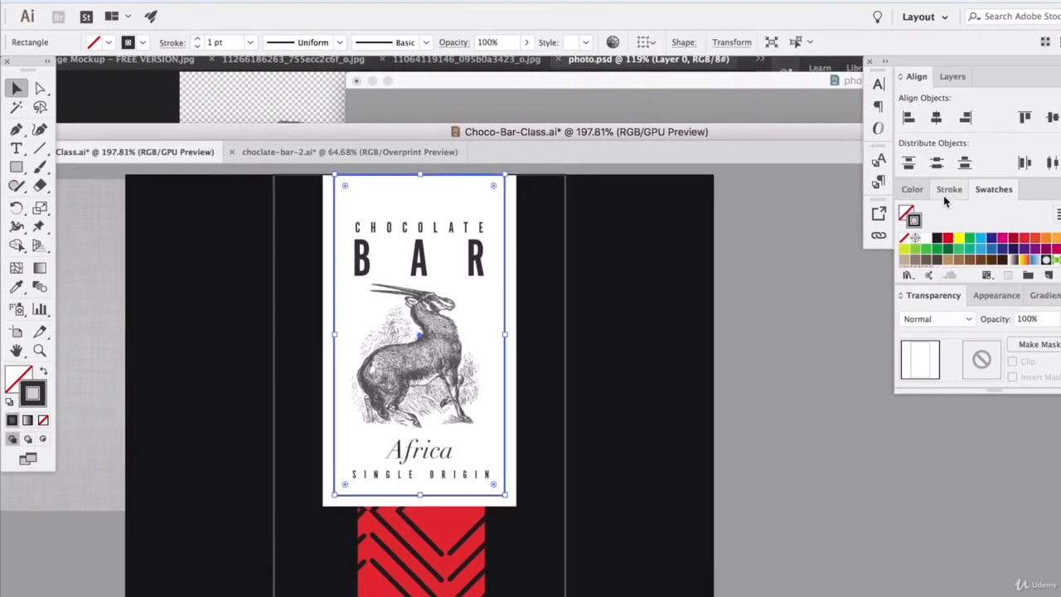
pyautogui.click(940, 191)
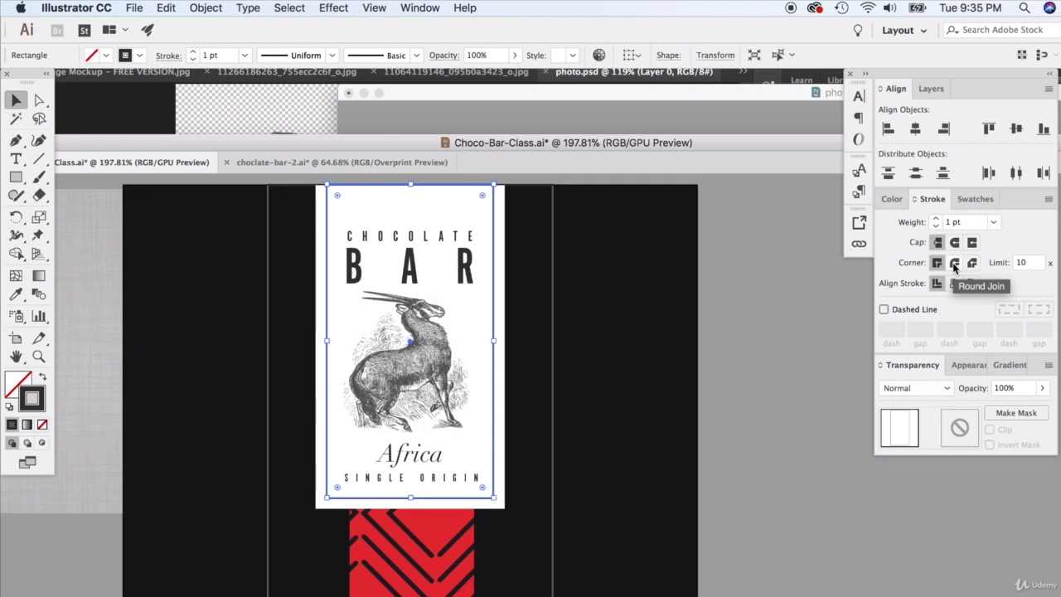
pyautogui.click(955, 264)
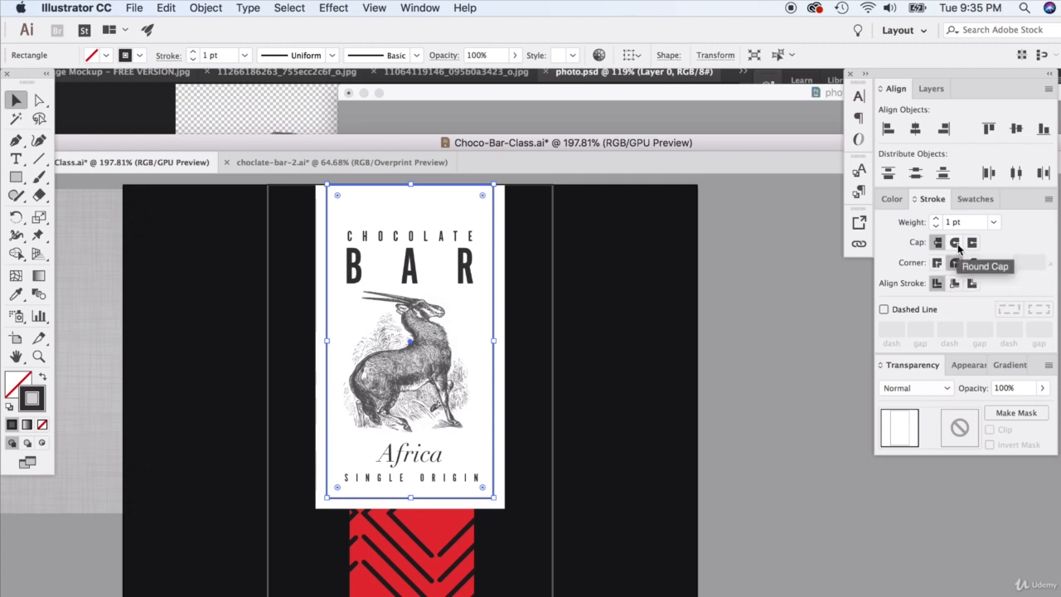
pyautogui.click(956, 243)
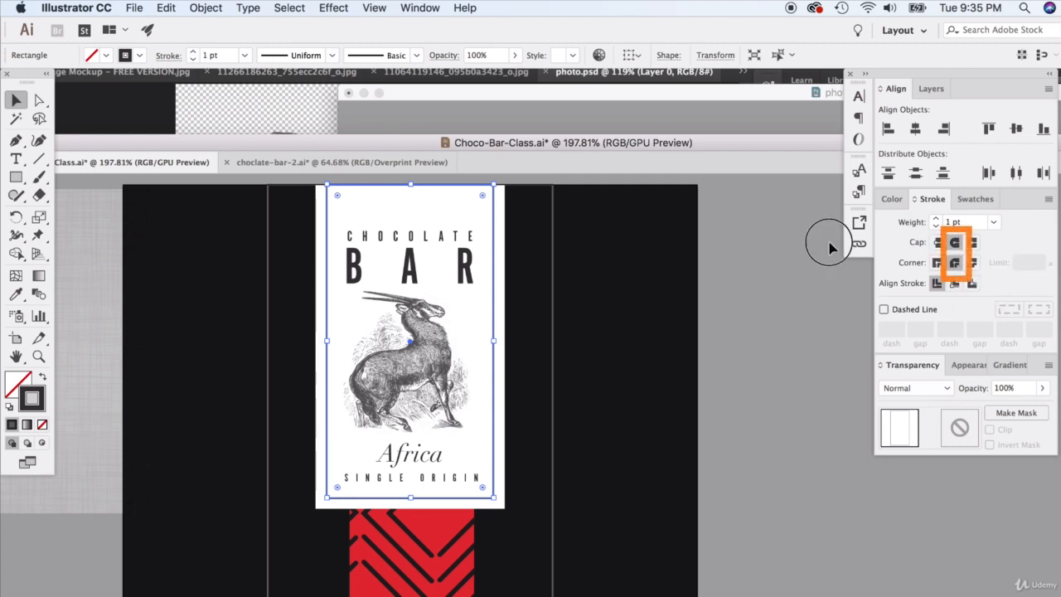
pyautogui.click(788, 273)
# Reduce the label frame's stroke weight to 0.5 pt and keep the frame selected.
pyautogui.click(496, 340)
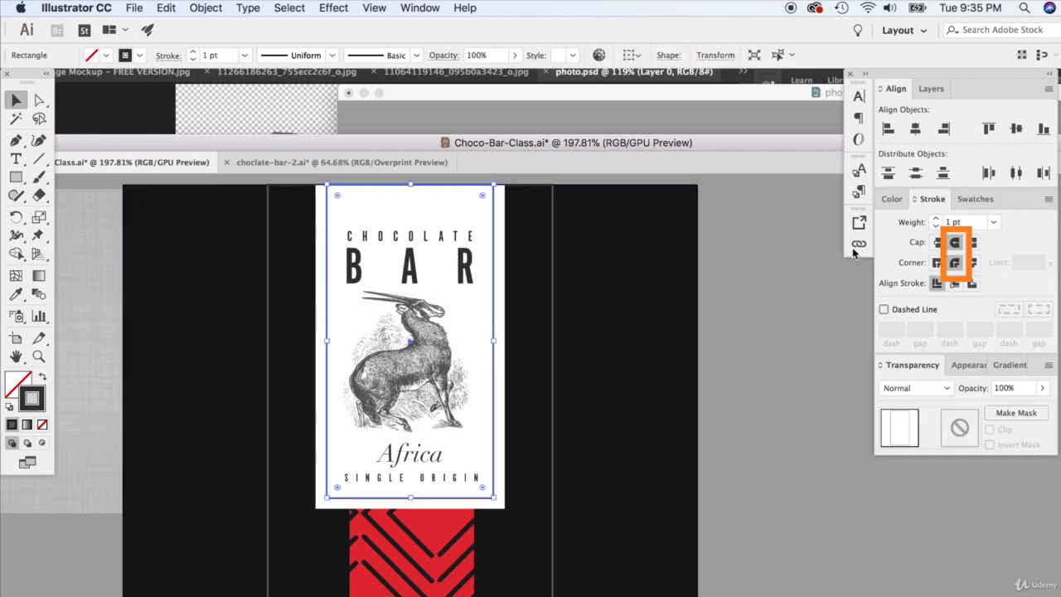
pyautogui.click(936, 226)
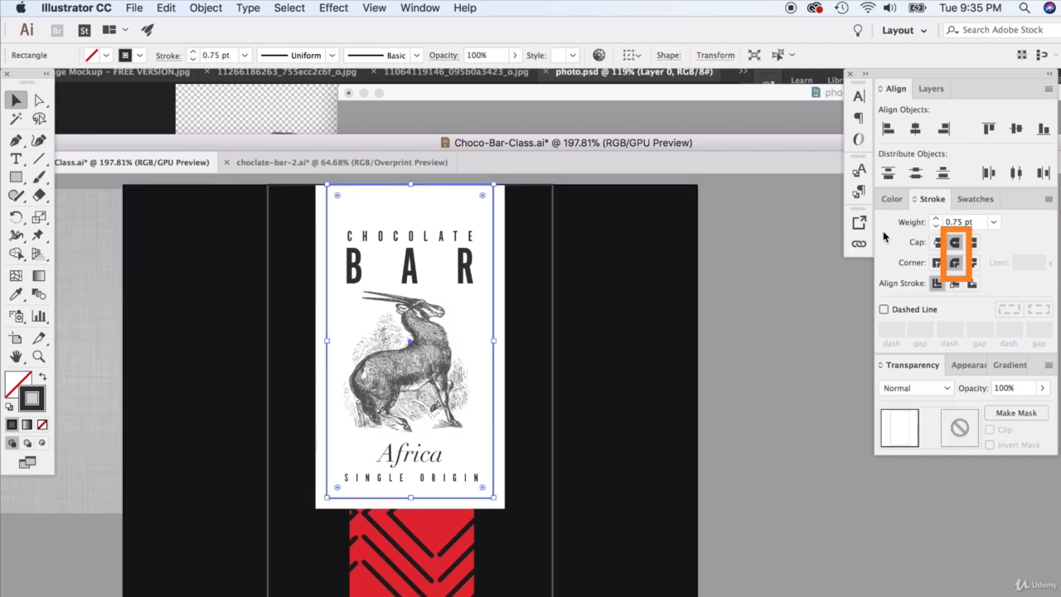
pyautogui.click(594, 350)
pyautogui.click(495, 429)
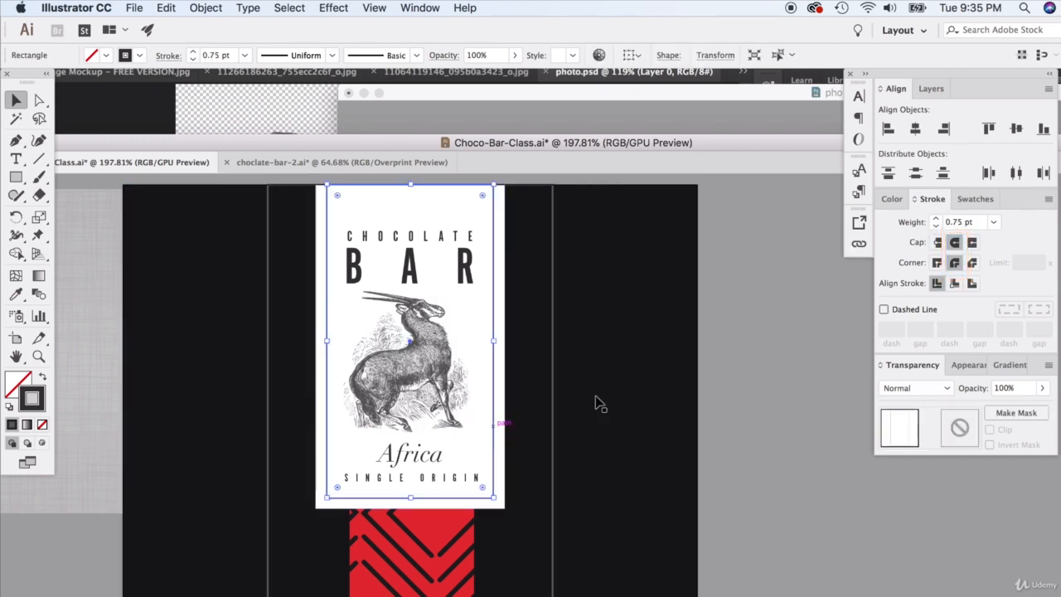
pyautogui.click(936, 226)
pyautogui.click(767, 327)
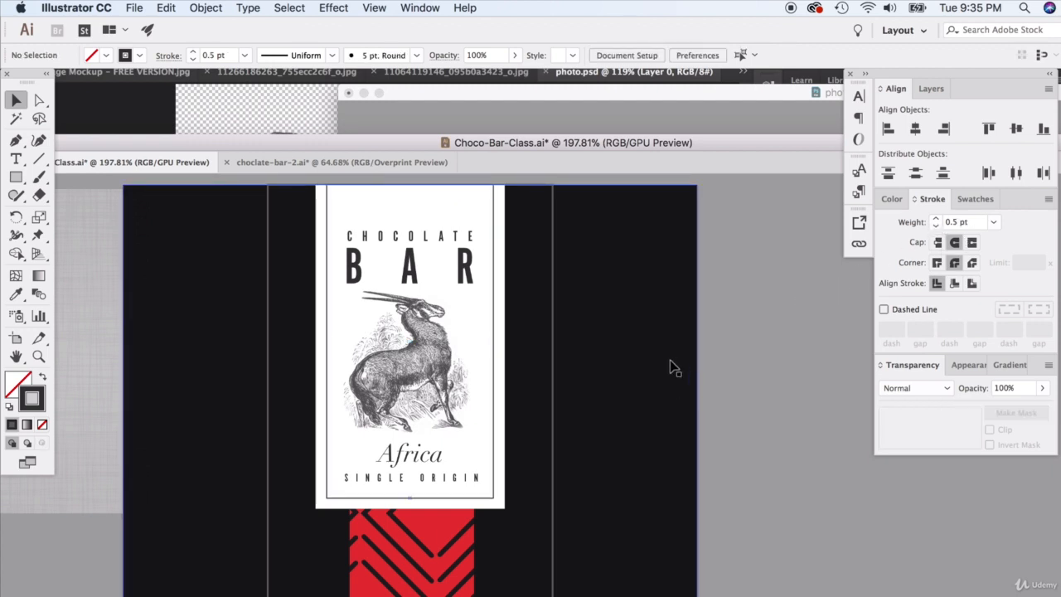
pyautogui.click(492, 485)
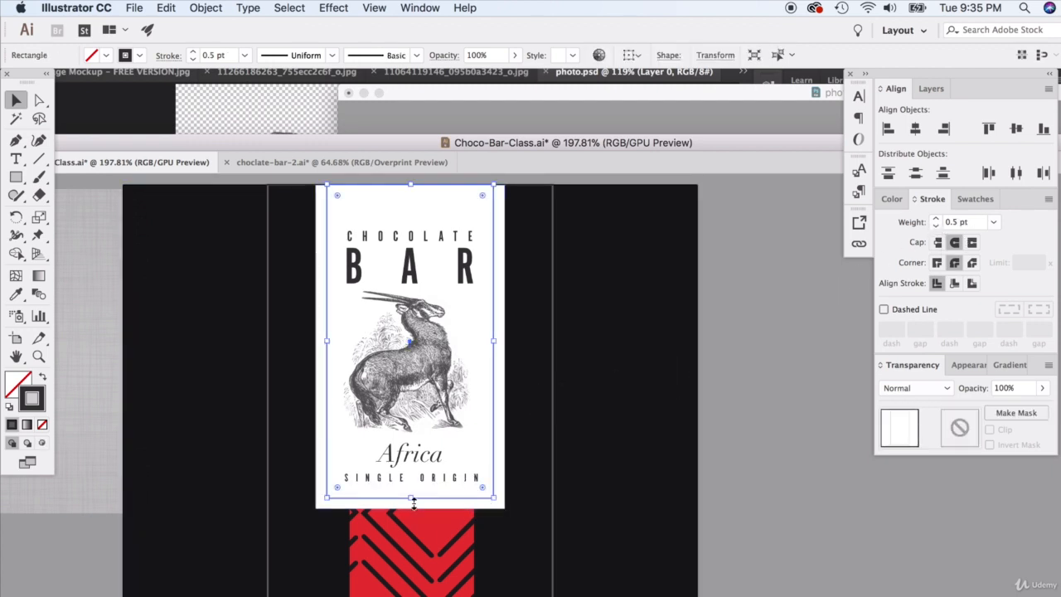
# Pull the frame's lower-left corner slightly inward and turn off Smart Guides.
pyautogui.click(722, 482)
pyautogui.scroll(2, 418, 468)
pyautogui.scroll(1, 419, 468)
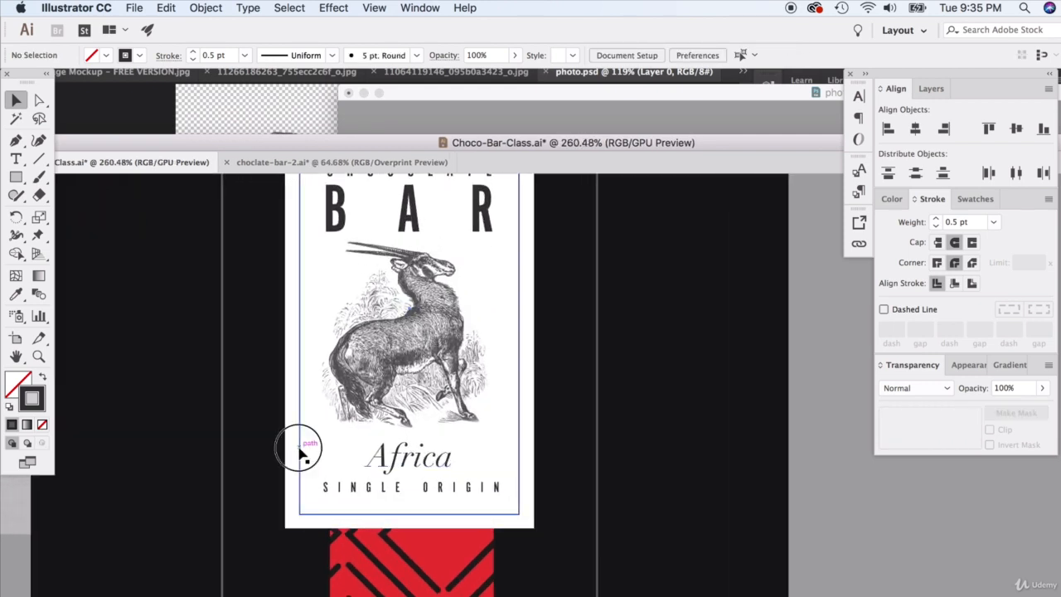
pyautogui.click(298, 447)
pyautogui.moveTo(301, 513); pyautogui.dragTo(304, 506)
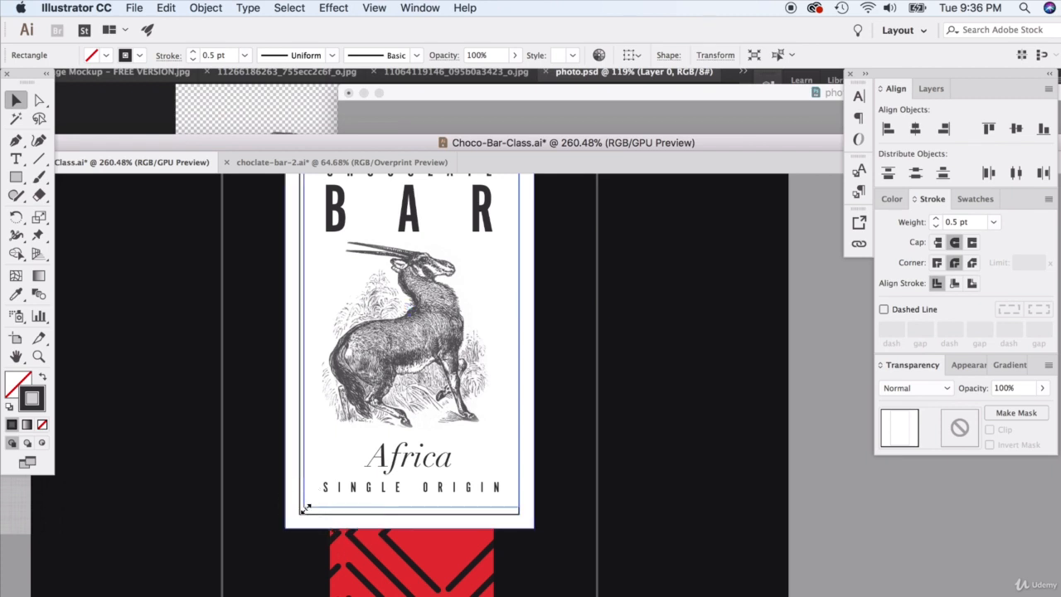
pyautogui.click(418, 7)
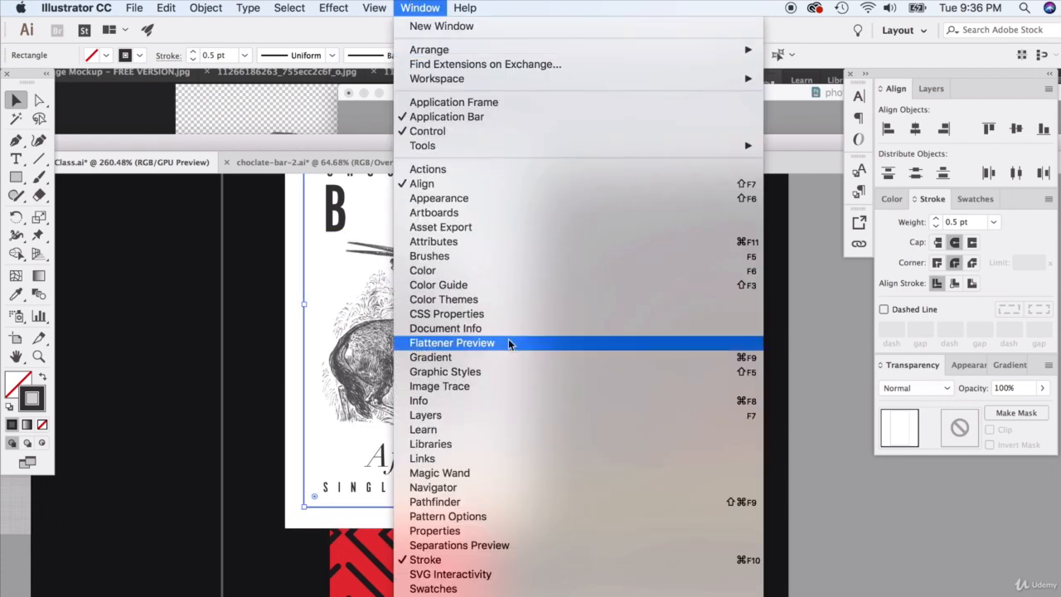
pyautogui.moveTo(375, 8)
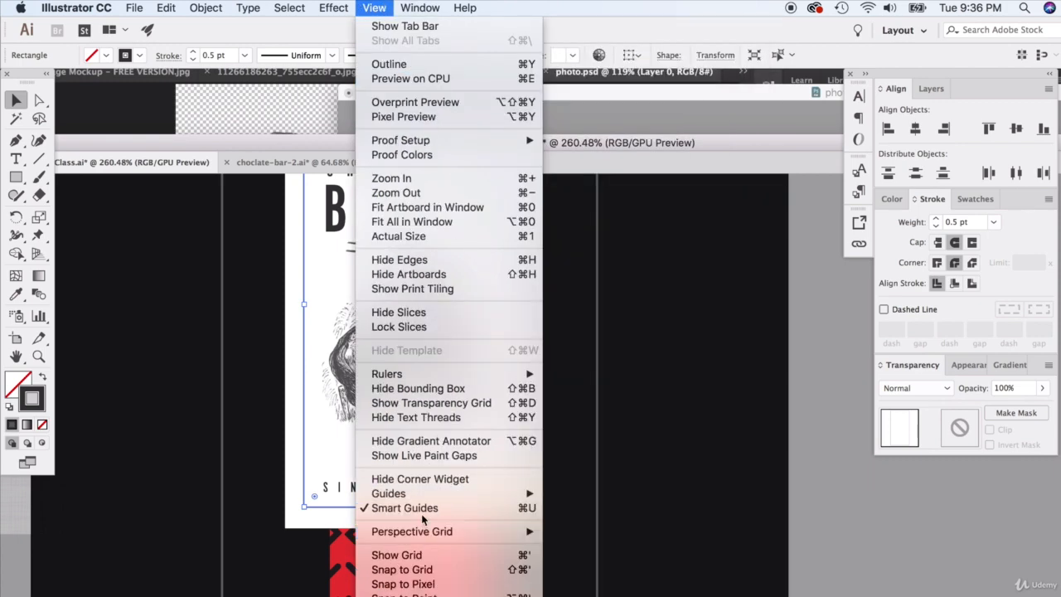
pyautogui.click(421, 510)
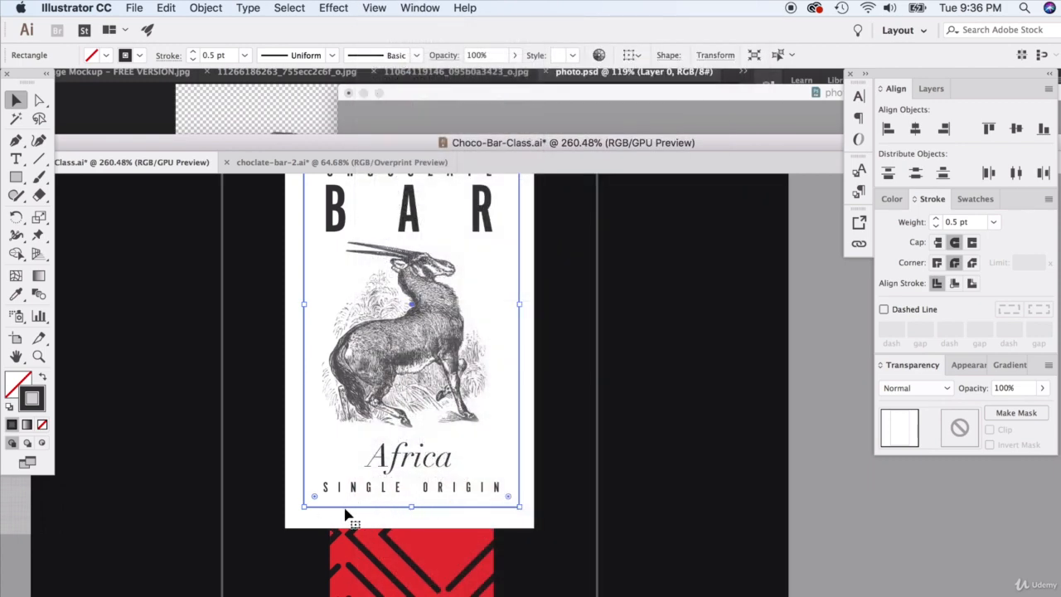
# Adjust the frame's lower-right corner to balance its margins and extend the frame's upper edge above the label.
pyautogui.moveTo(514, 501); pyautogui.dragTo(516, 511)
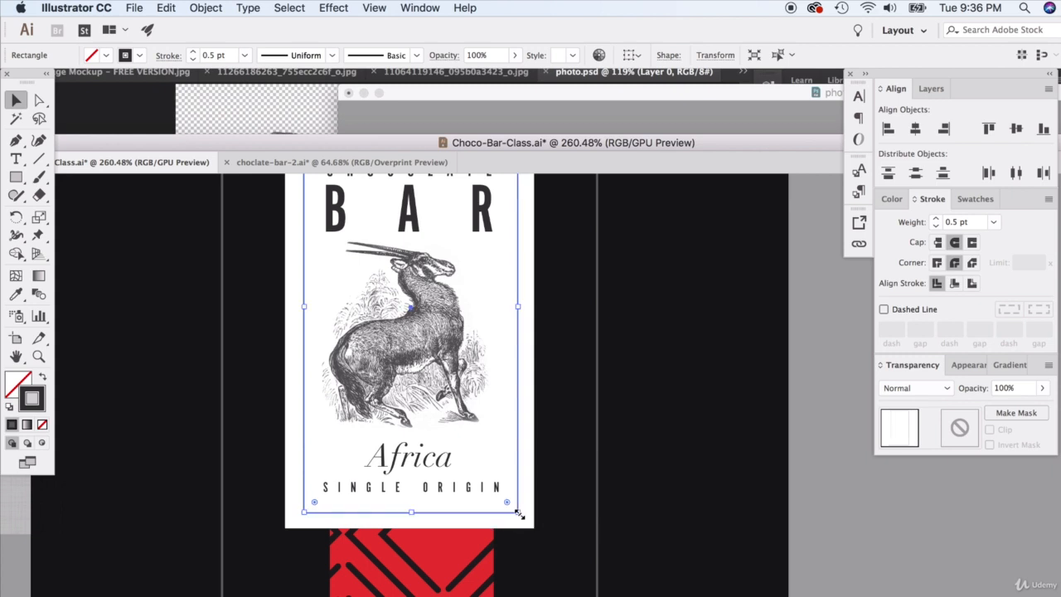
pyautogui.scroll(5, 514, 505)
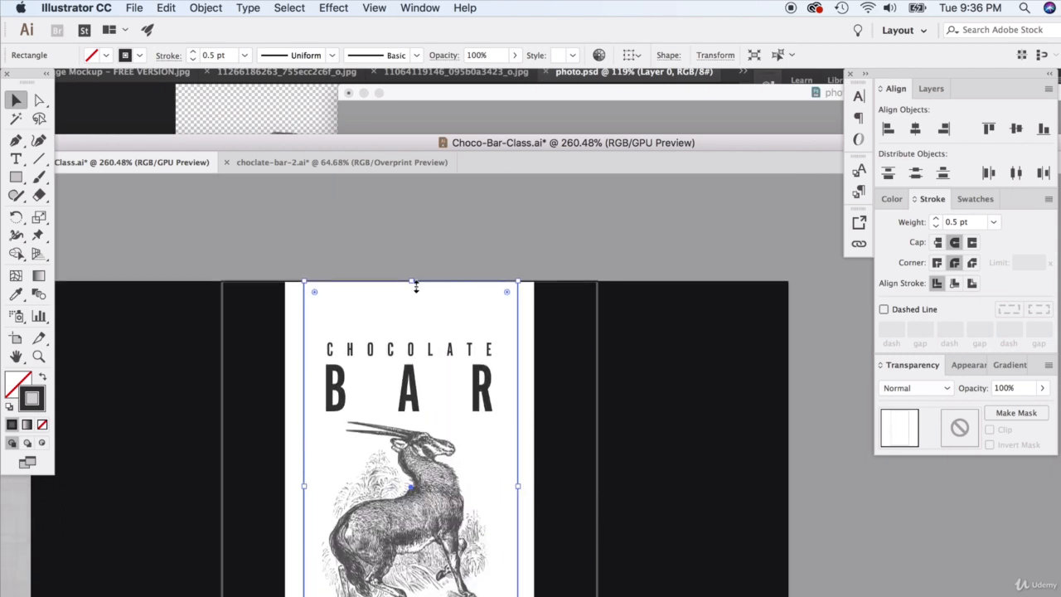
pyautogui.moveTo(417, 286); pyautogui.dragTo(414, 216)
pyautogui.click(300, 255)
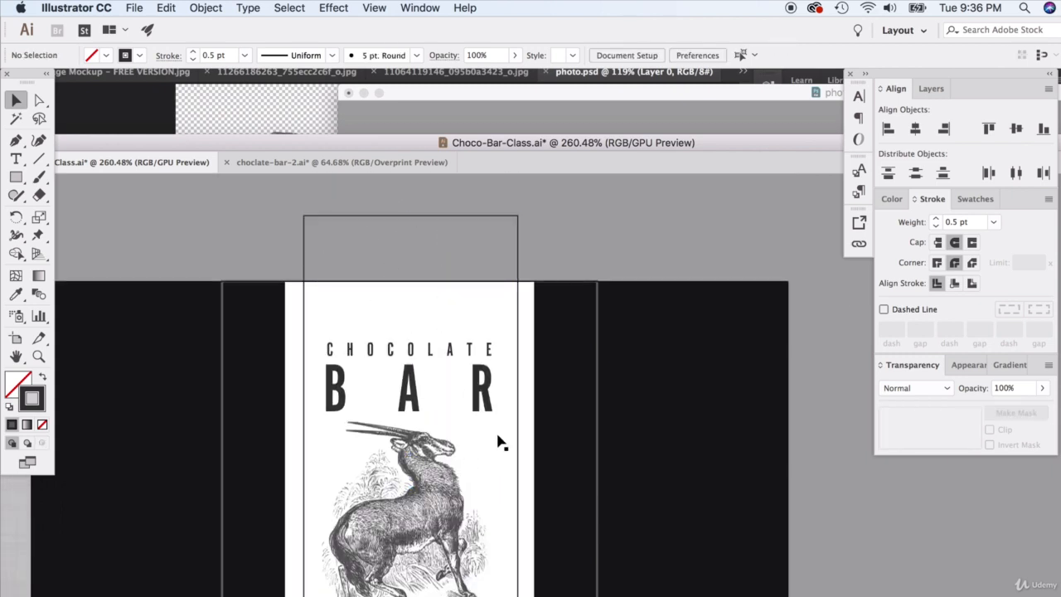
# Raise the frame's bottom edge slightly to even out the label's lower margin.
pyautogui.scroll(-4, 500, 444)
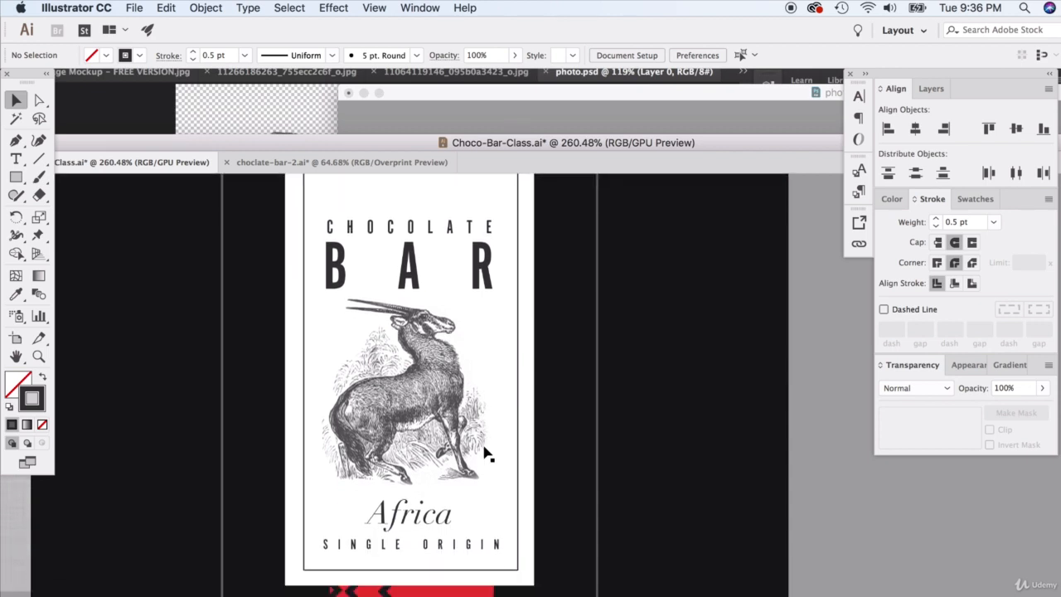
pyautogui.click(421, 570)
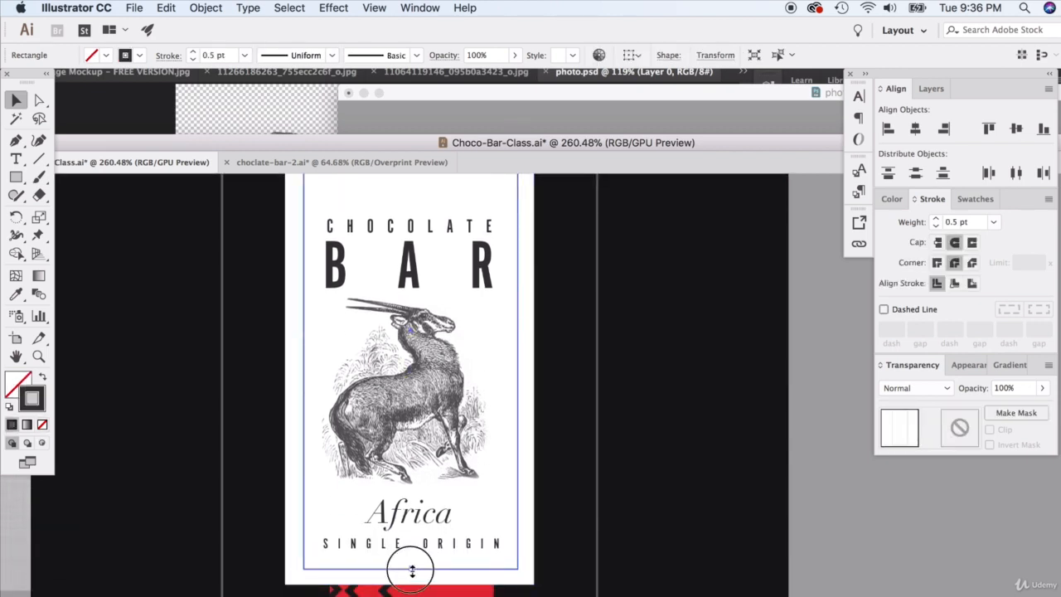
pyautogui.moveTo(412, 570); pyautogui.dragTo(413, 567)
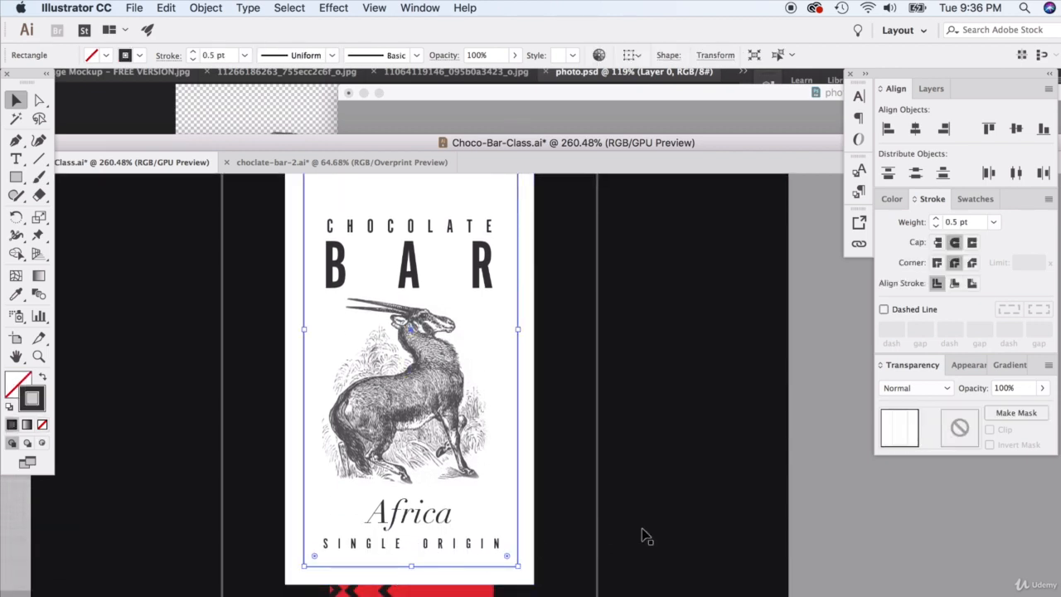
pyautogui.click(811, 516)
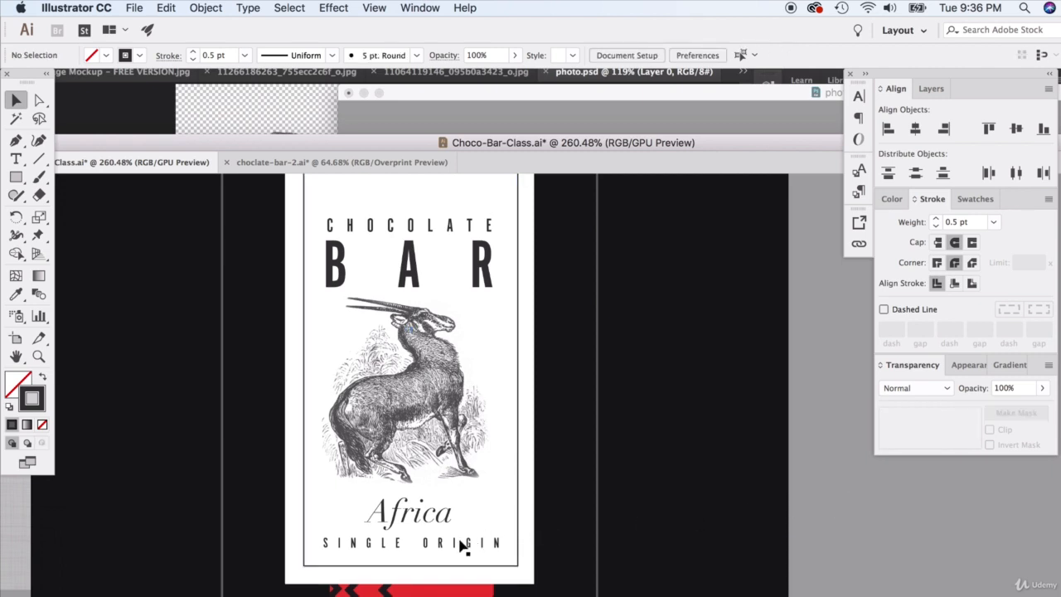
# Draw a small square in the white margin just outside the frame's lower-left corner.
pyautogui.scroll(-2, 414, 540)
pyautogui.scroll(-3, 267, 458)
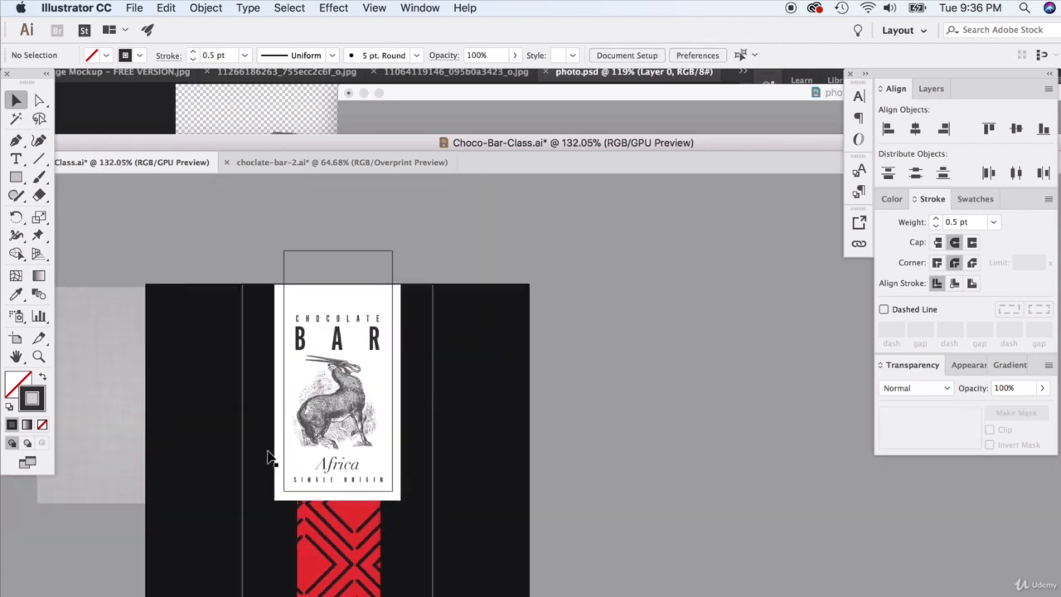
pyautogui.scroll(3, 299, 541)
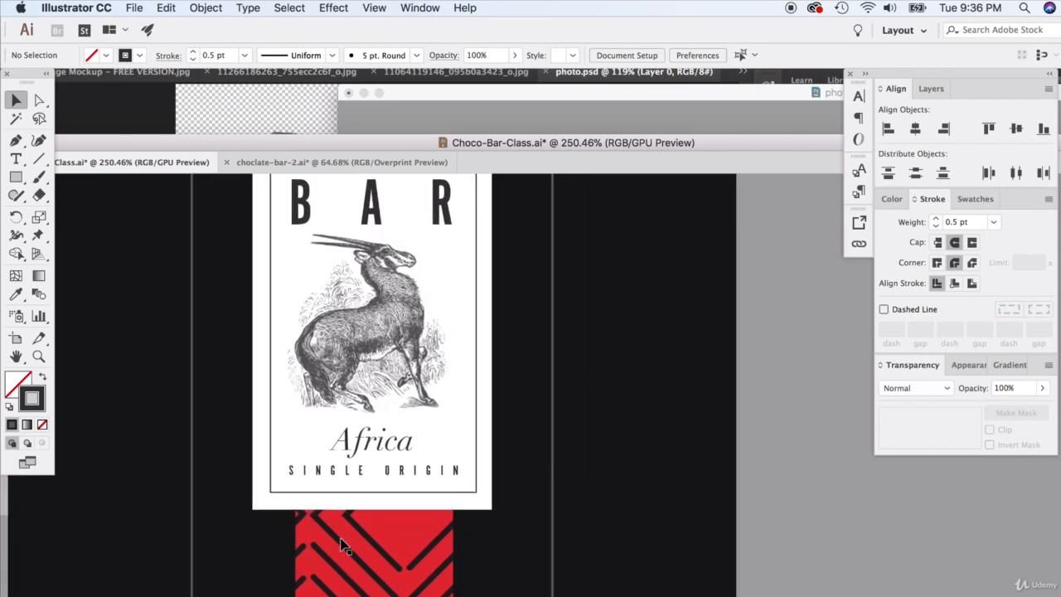
pyautogui.click(269, 495)
pyautogui.scroll(3, 237, 509)
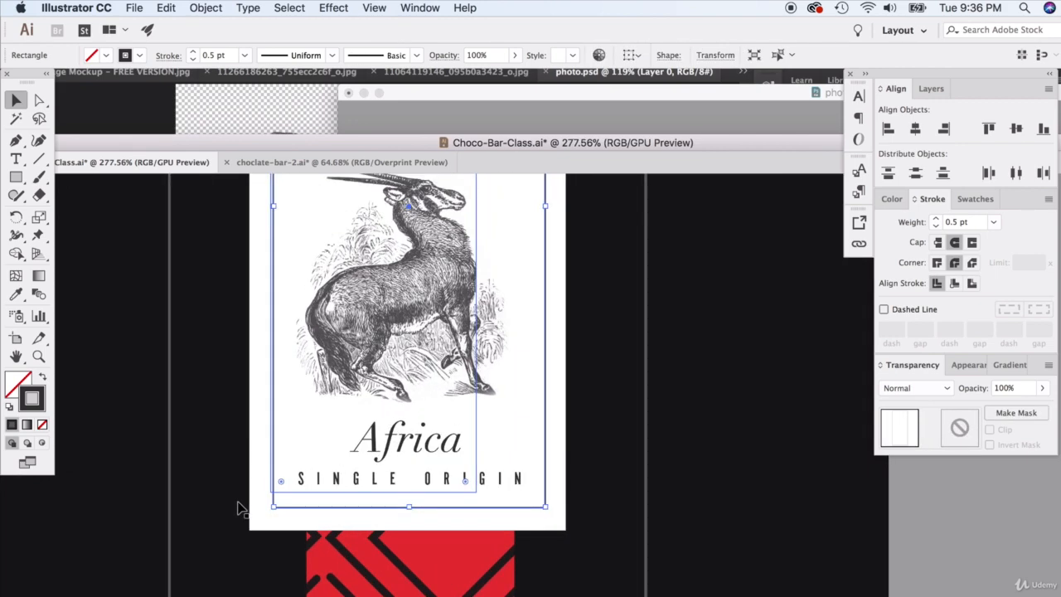
pyautogui.scroll(-2, 228, 489)
pyautogui.click(189, 478)
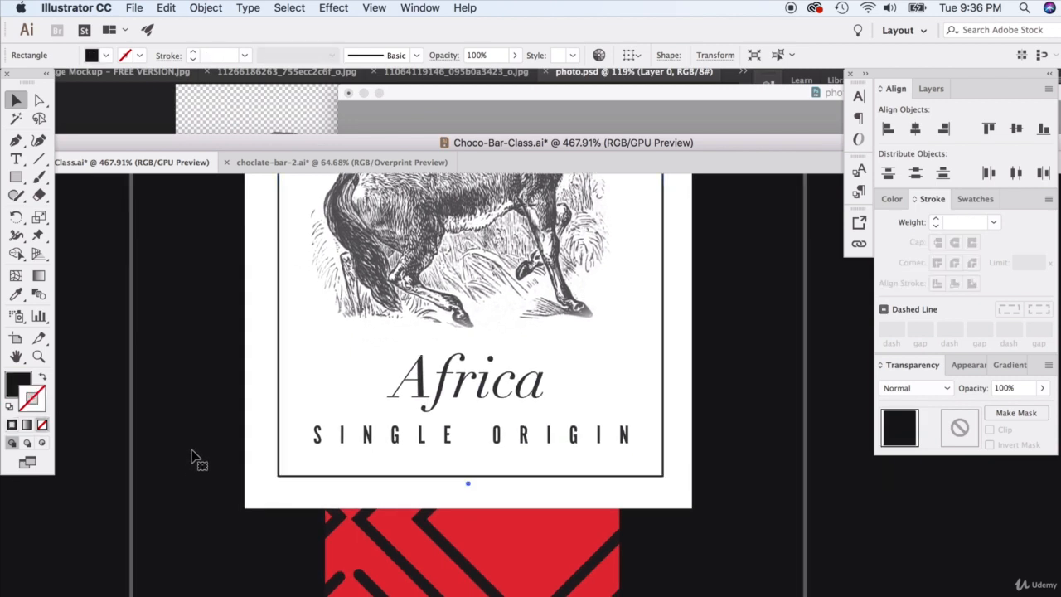
pyautogui.click(16, 177)
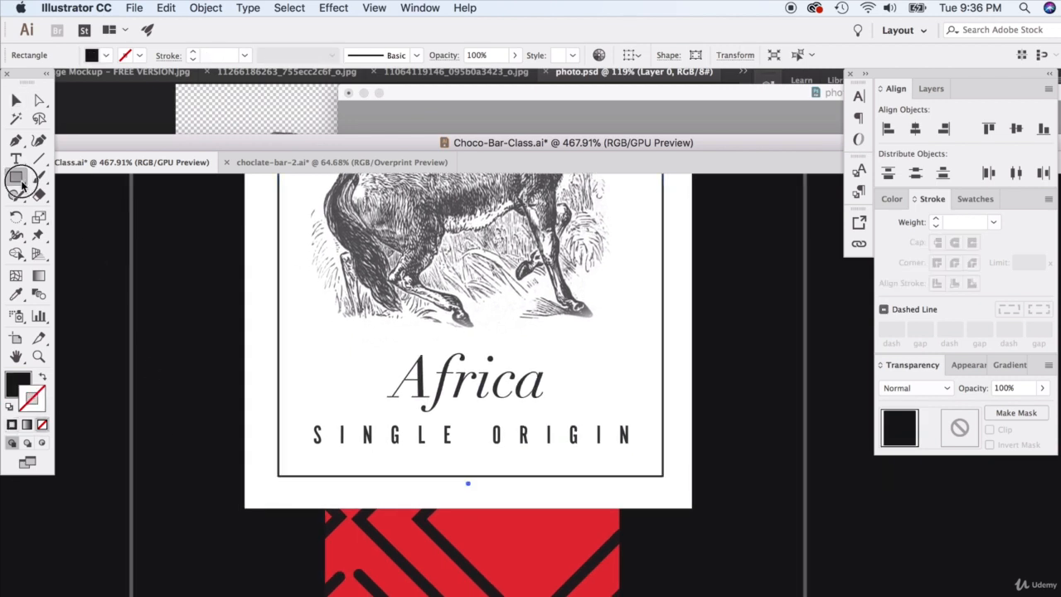
pyautogui.click(258, 483)
pyautogui.press('super+z')
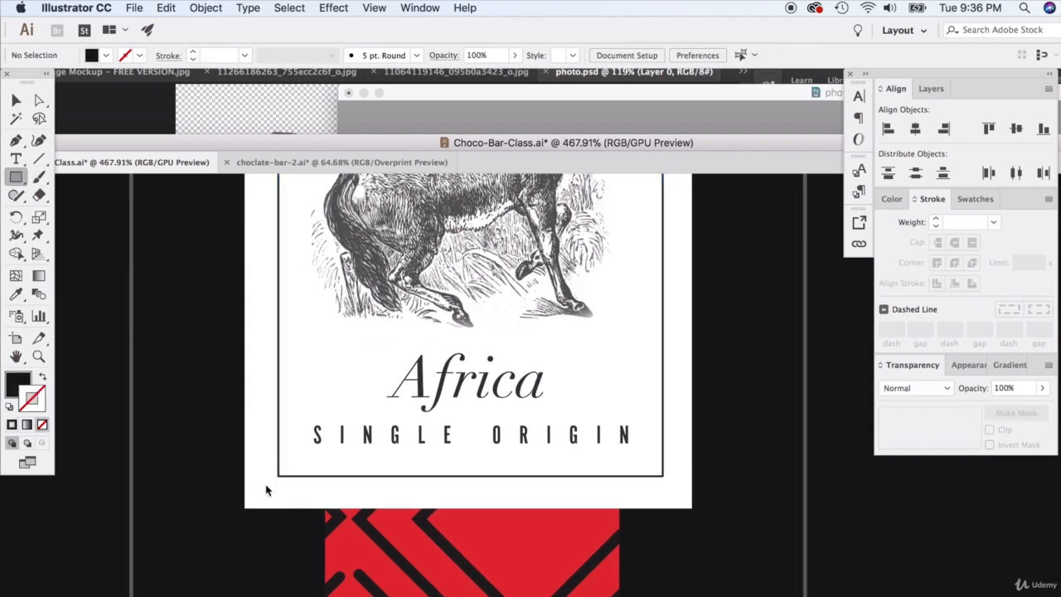
pyautogui.moveTo(256, 464); pyautogui.dragTo(274, 484)
# Sample the label frame to give the small square its dark 0.5 pt stroke and no fill.
pyautogui.click(17, 296)
pyautogui.click(280, 315)
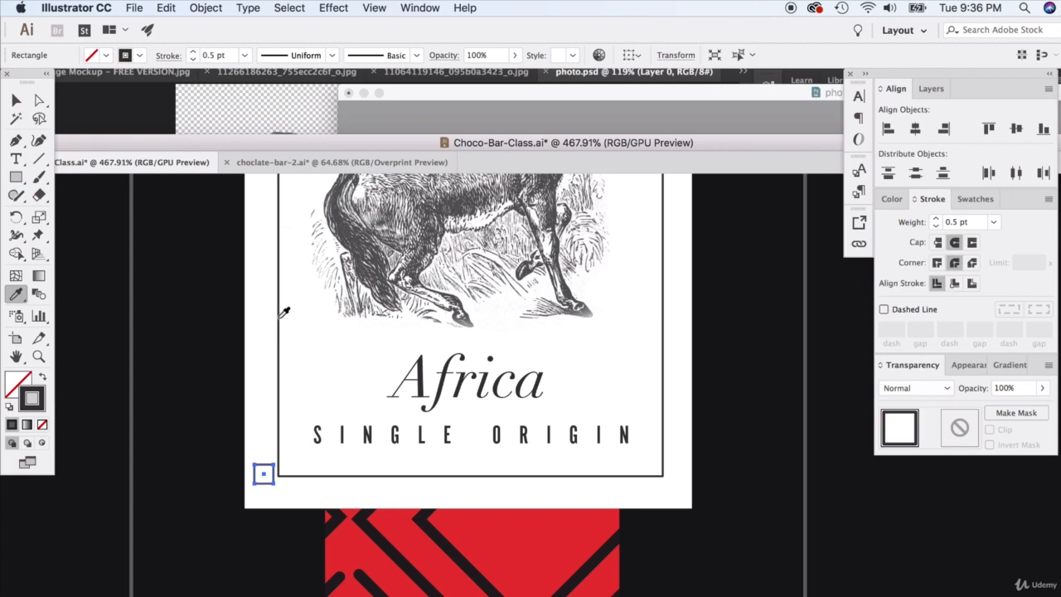
pyautogui.click(17, 100)
pyautogui.click(289, 470)
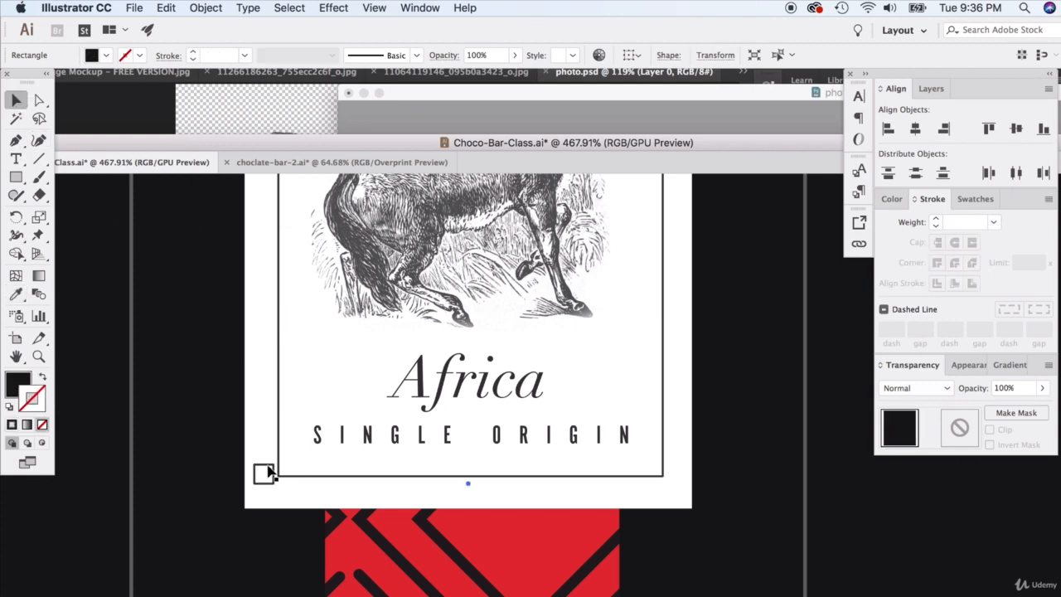
# Move the small square so its upper-right corner meets the frame's lower-left corner.
pyautogui.moveTo(268, 471); pyautogui.dragTo(276, 484)
pyautogui.scroll(5, 280, 504)
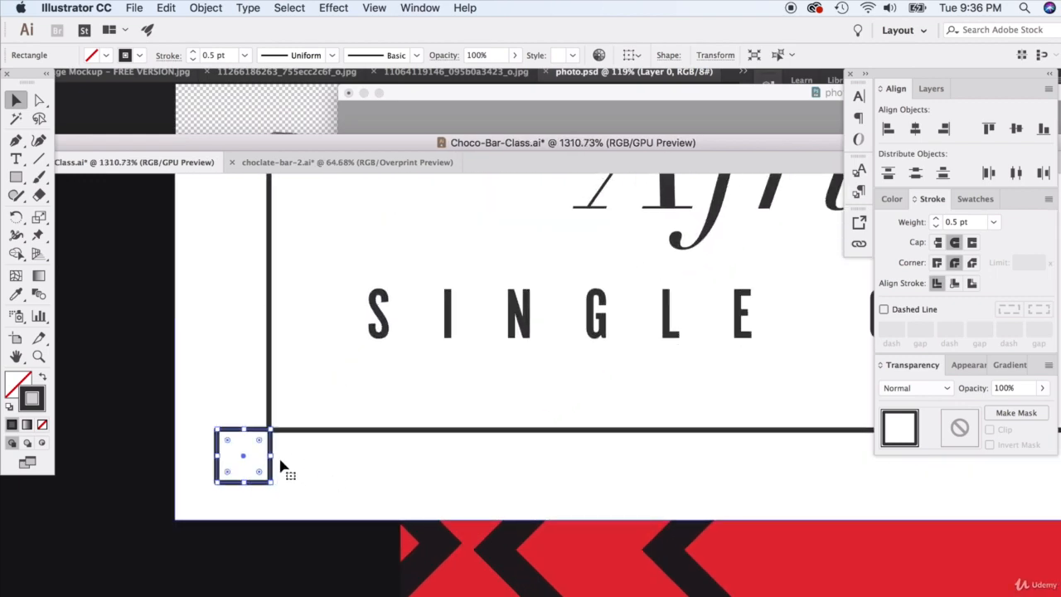
pyautogui.click(269, 452)
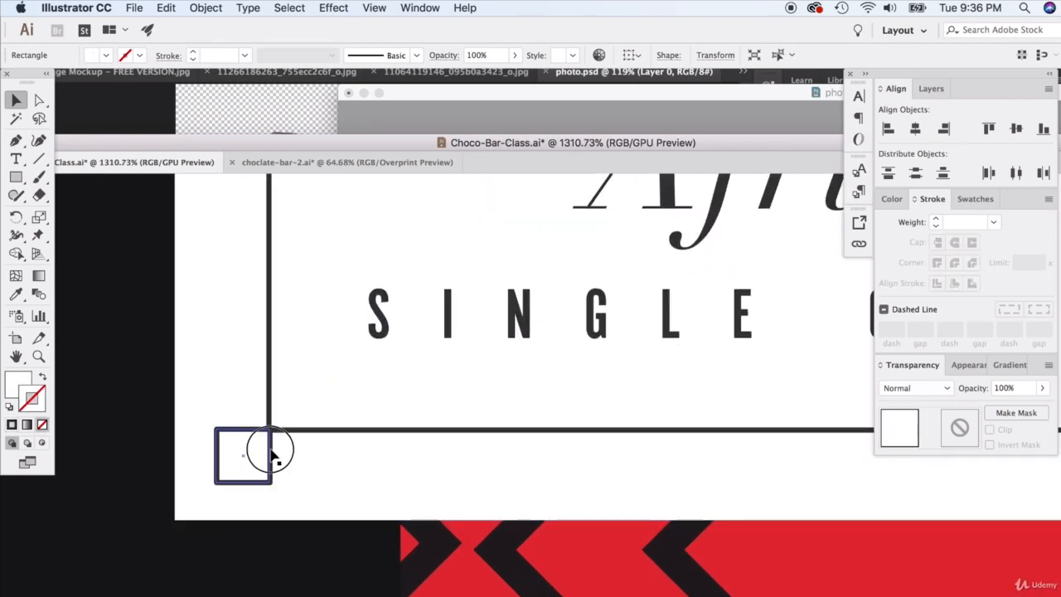
pyautogui.click(362, 351)
# Scale the corner square down slightly, keeping its upper-right corner on the frame's corner.
pyautogui.scroll(-3, 356, 485)
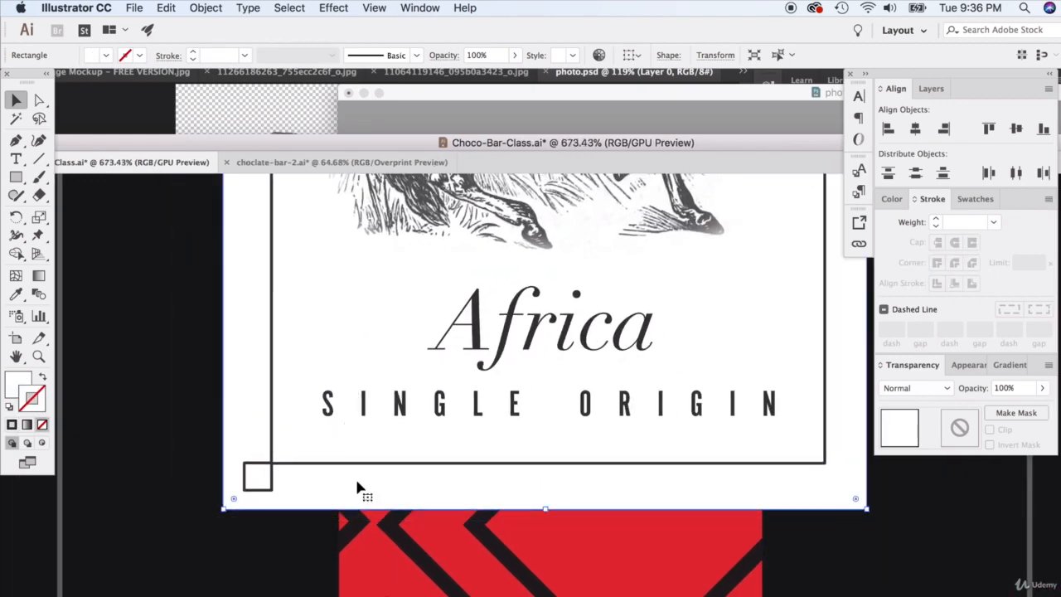
pyautogui.scroll(-4, 360, 492)
pyautogui.click(274, 494)
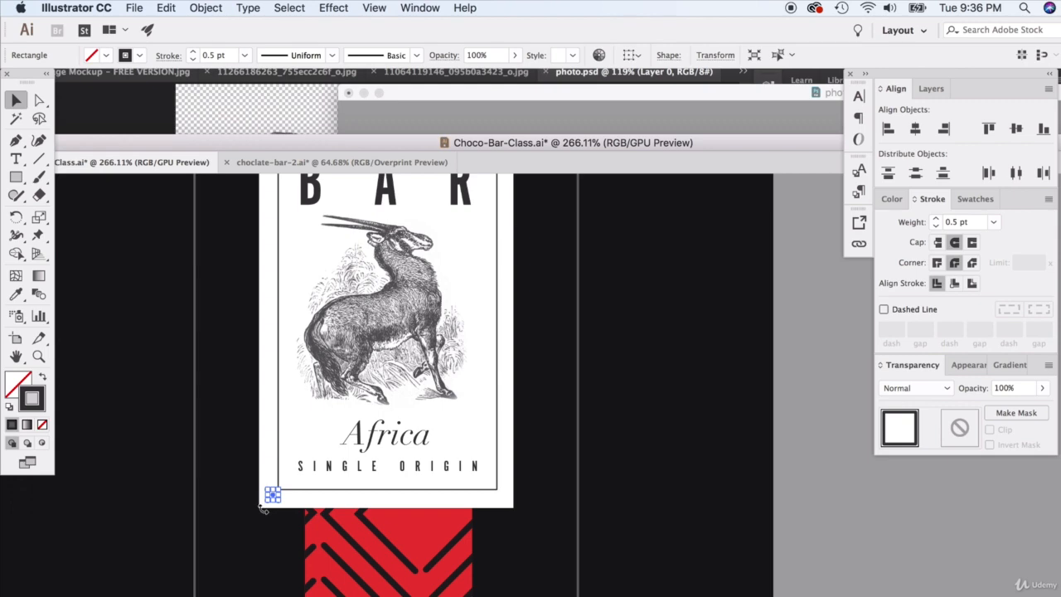
pyautogui.scroll(5, 267, 496)
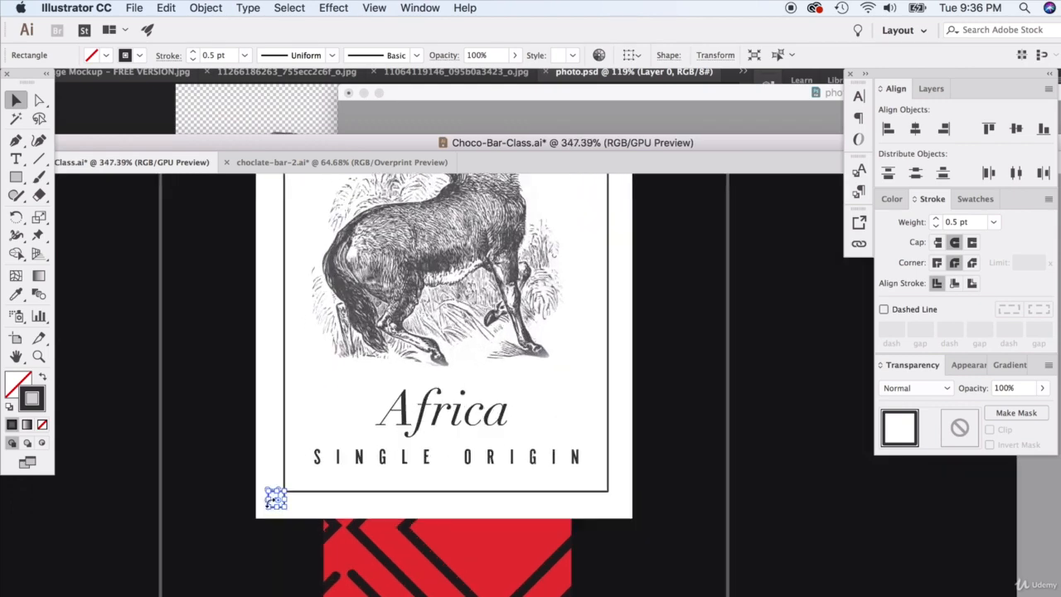
pyautogui.moveTo(268, 535); pyautogui.dragTo(274, 524)
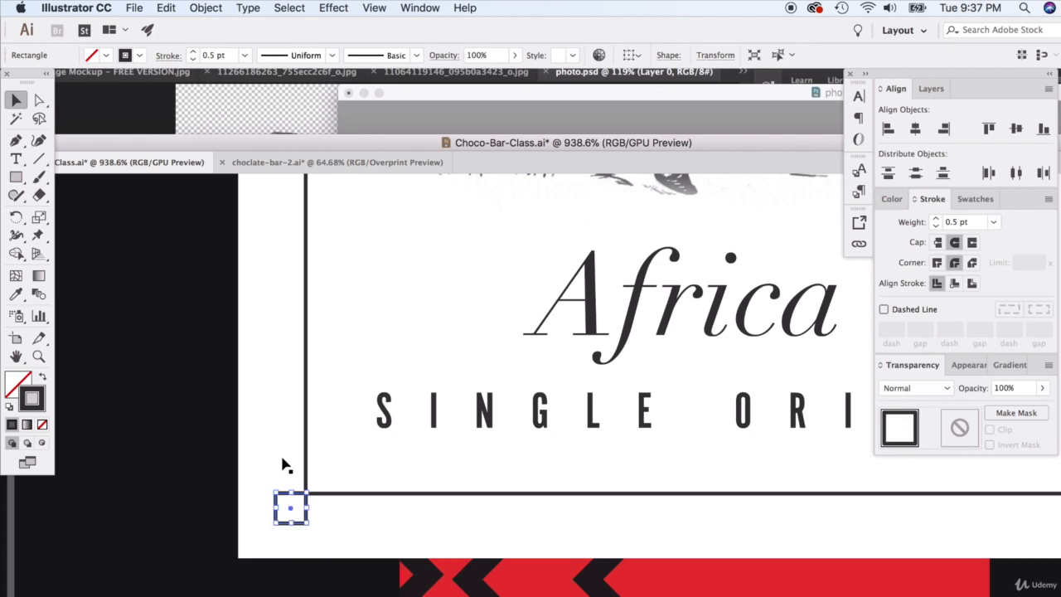
# Reapply the frame's 0.5 pt dark stroke and empty fill to the resized corner square with the Eyedropper.
pyautogui.click(16, 294)
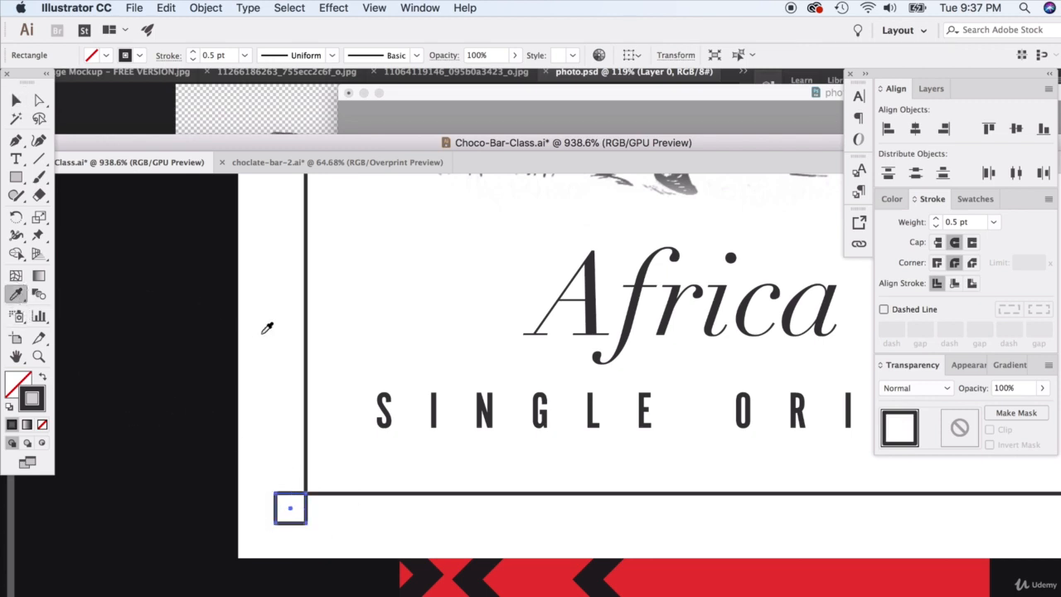
pyautogui.click(308, 332)
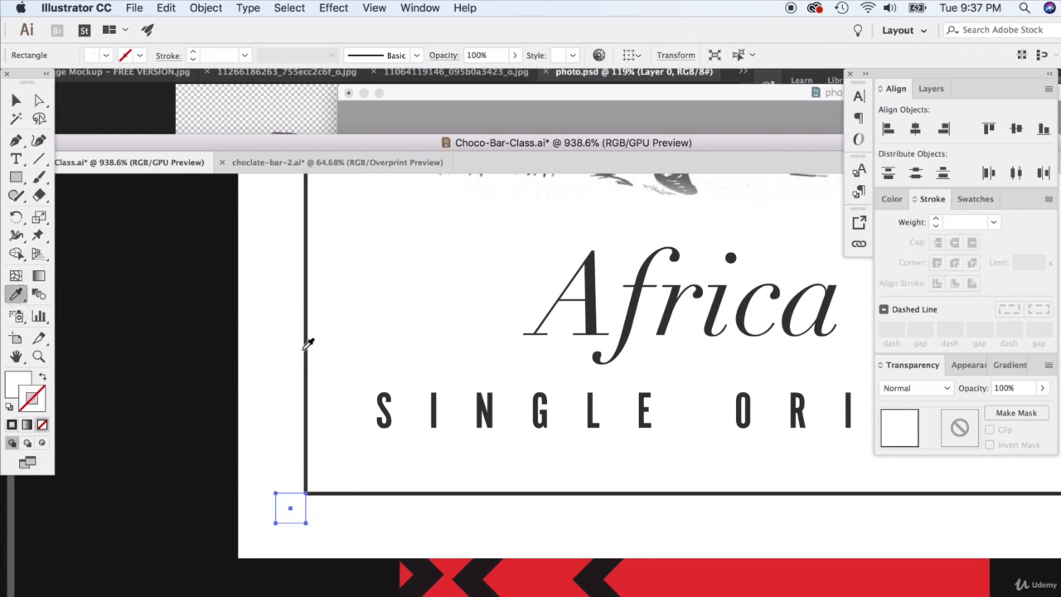
pyautogui.click(309, 342)
pyautogui.click(16, 100)
# Paste a copy of the corner square and place it at the frame's lower-right corner.
pyautogui.scroll(-5, 331, 403)
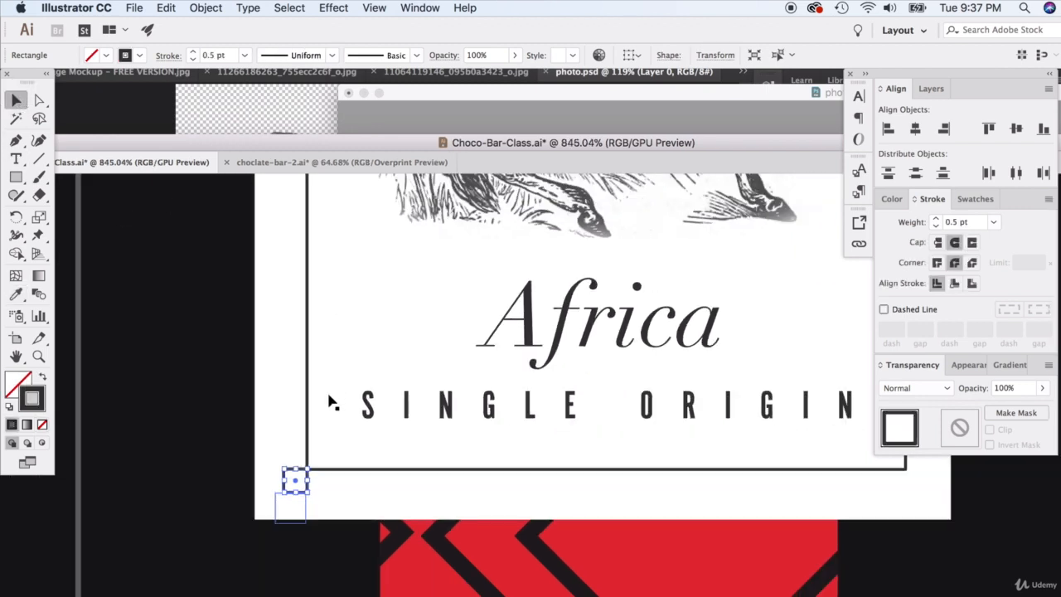
pyautogui.press('super+v')
pyautogui.click(567, 366)
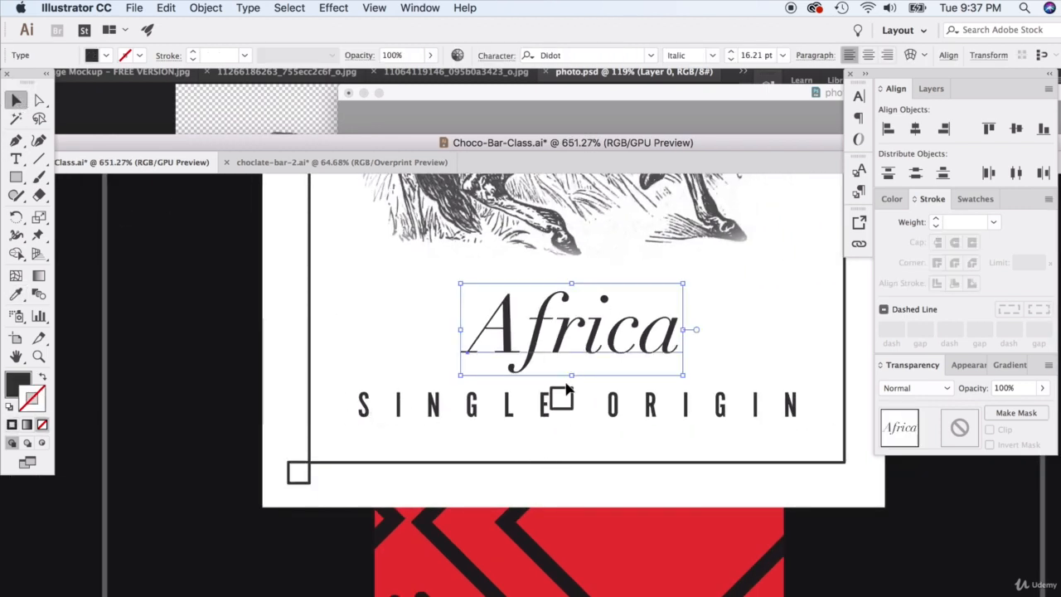
pyautogui.moveTo(860, 468); pyautogui.dragTo(859, 466)
# Align the two lower corner squares along their bottom edges and deselect them.
pyautogui.keyDown('shift'); pyautogui.click(303, 479); pyautogui.keyUp('shift')
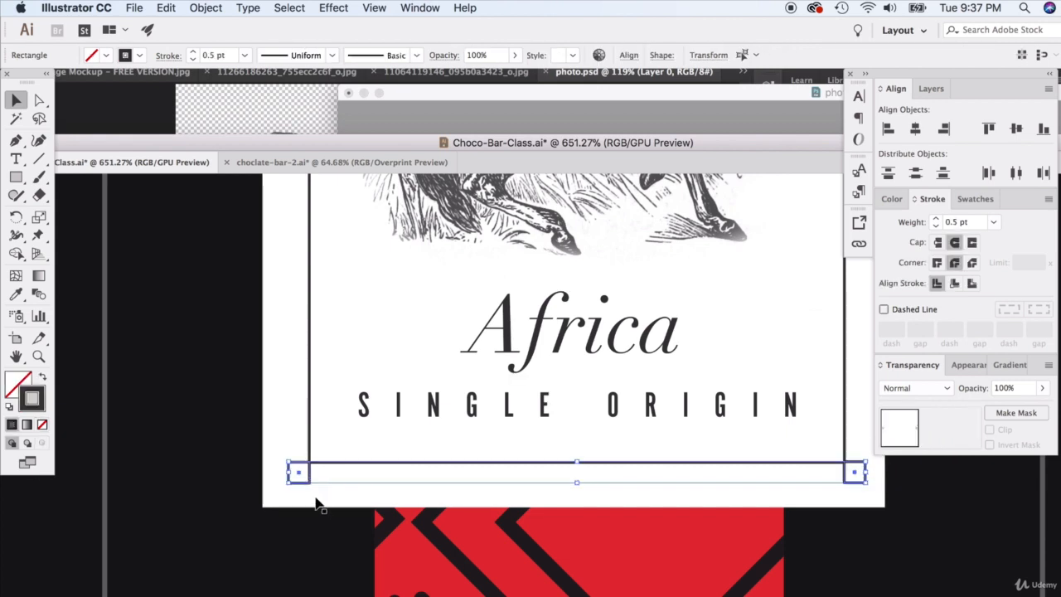
pyautogui.click(628, 55)
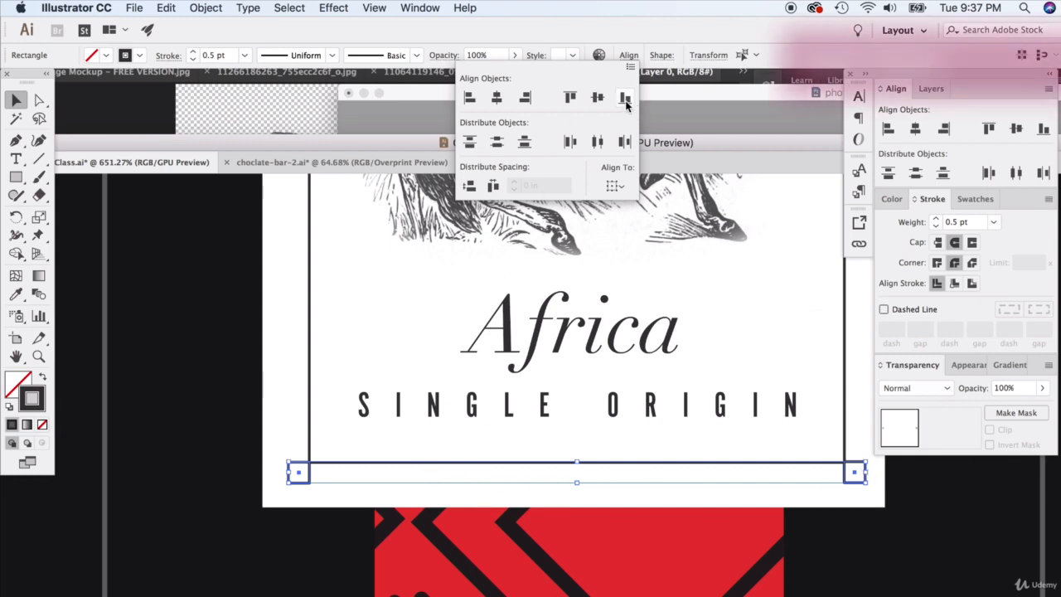
pyautogui.click(241, 299)
pyautogui.click(204, 275)
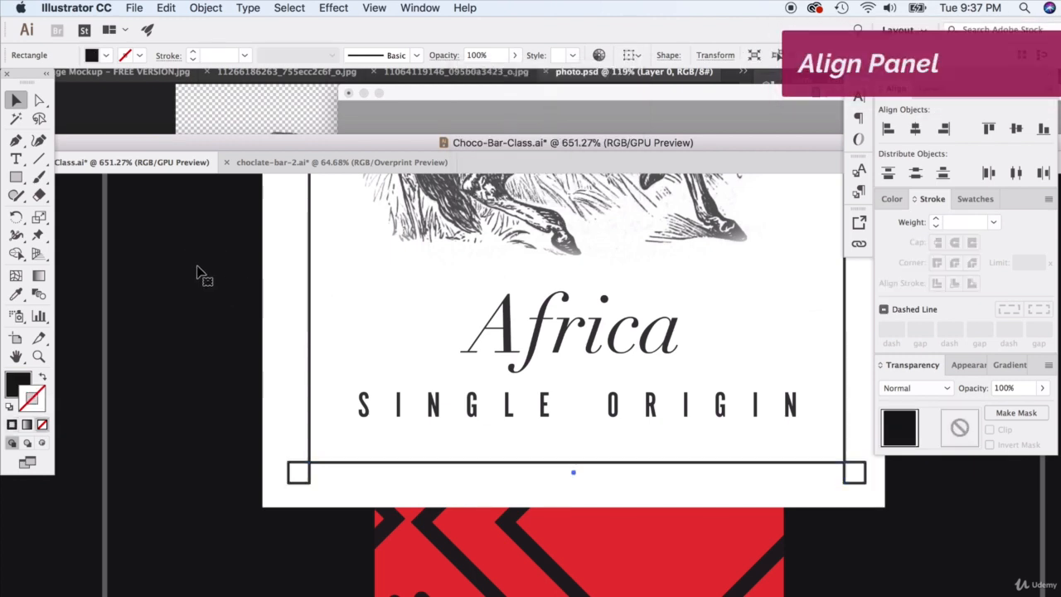
pyautogui.keyDown('alt'); pyautogui.scroll(-4, 313, 304); pyautogui.keyUp('alt')
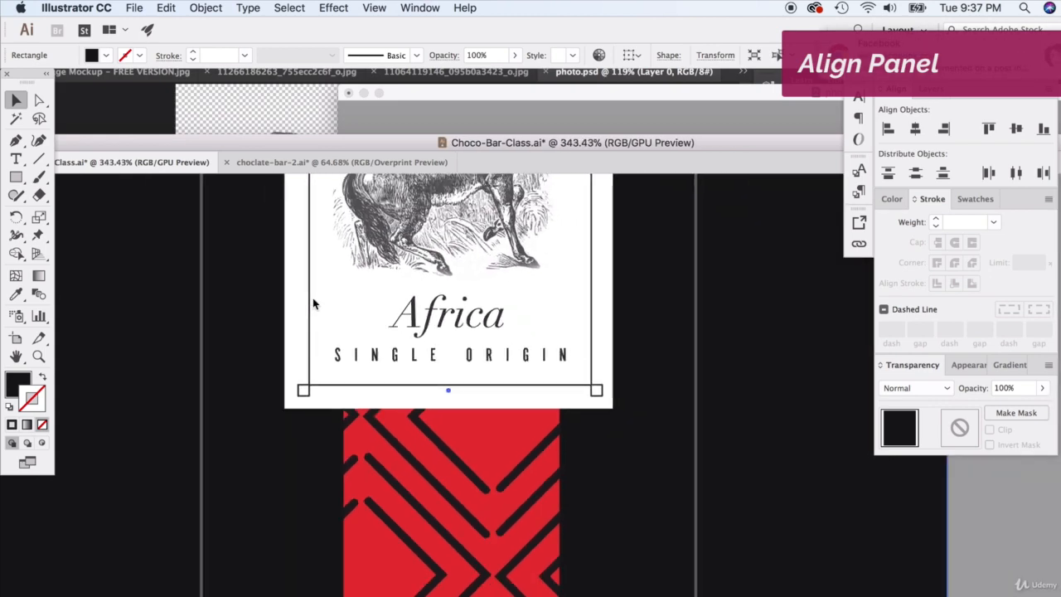
pyautogui.scroll(-1, 312, 303)
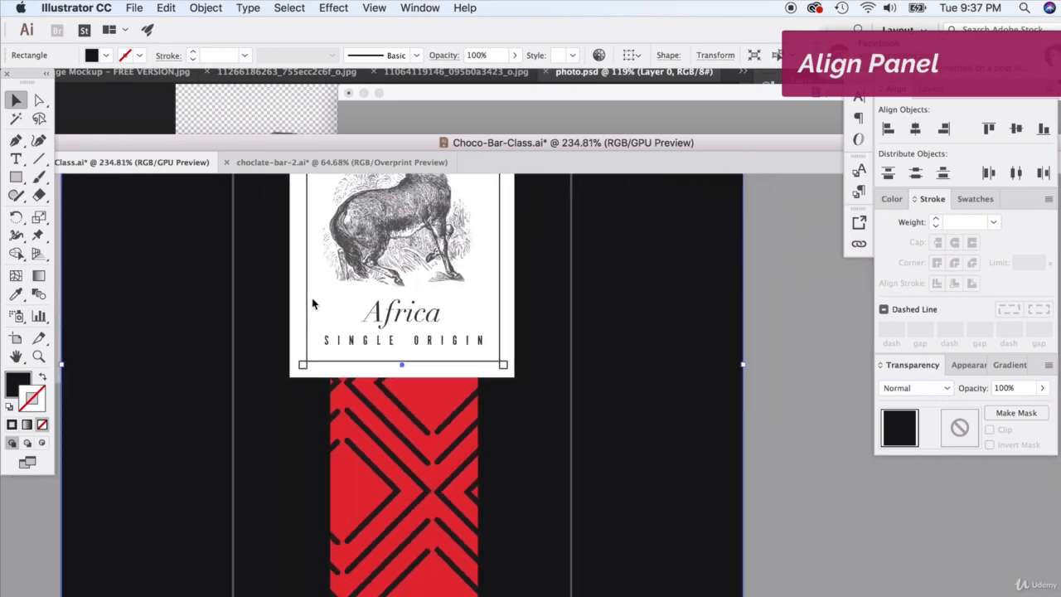
# Bring the white label panel's left edge slightly inward and deselect the panel.
pyautogui.scroll(3, 313, 303)
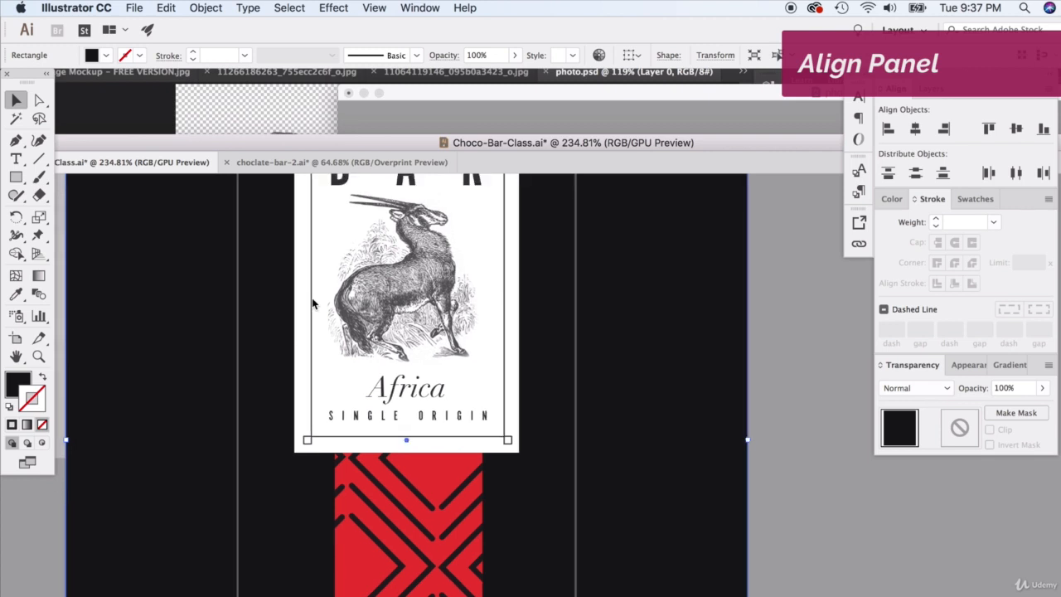
pyautogui.scroll(4, 312, 304)
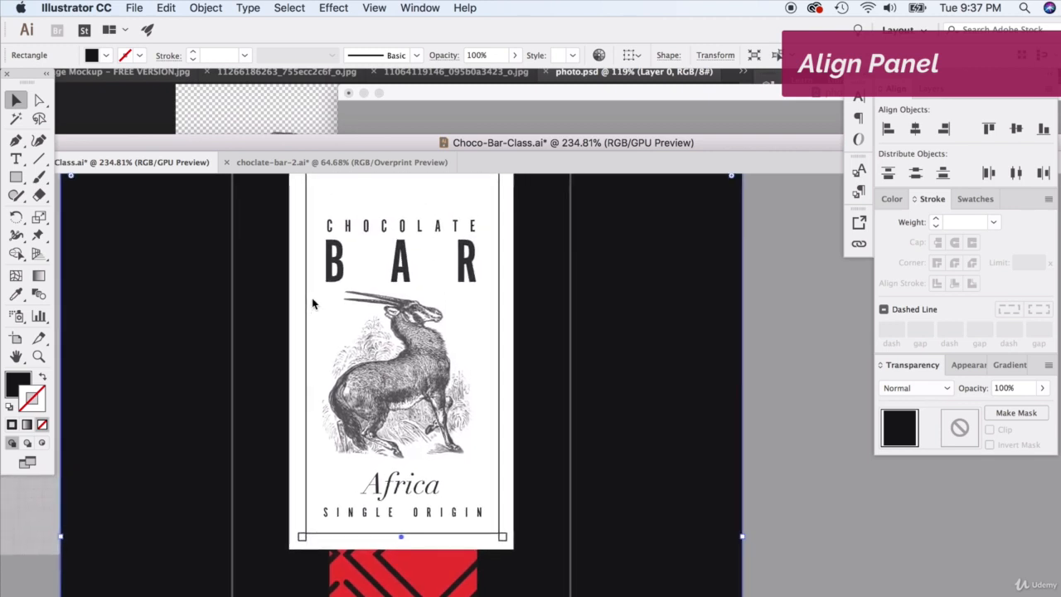
pyautogui.click(299, 425)
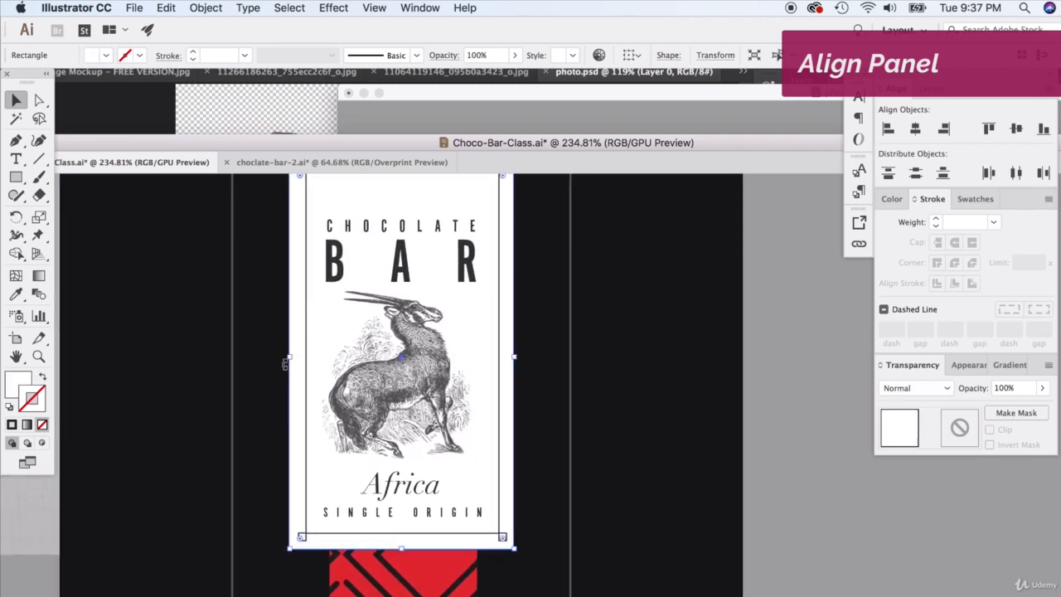
pyautogui.moveTo(290, 356); pyautogui.dragTo(291, 356)
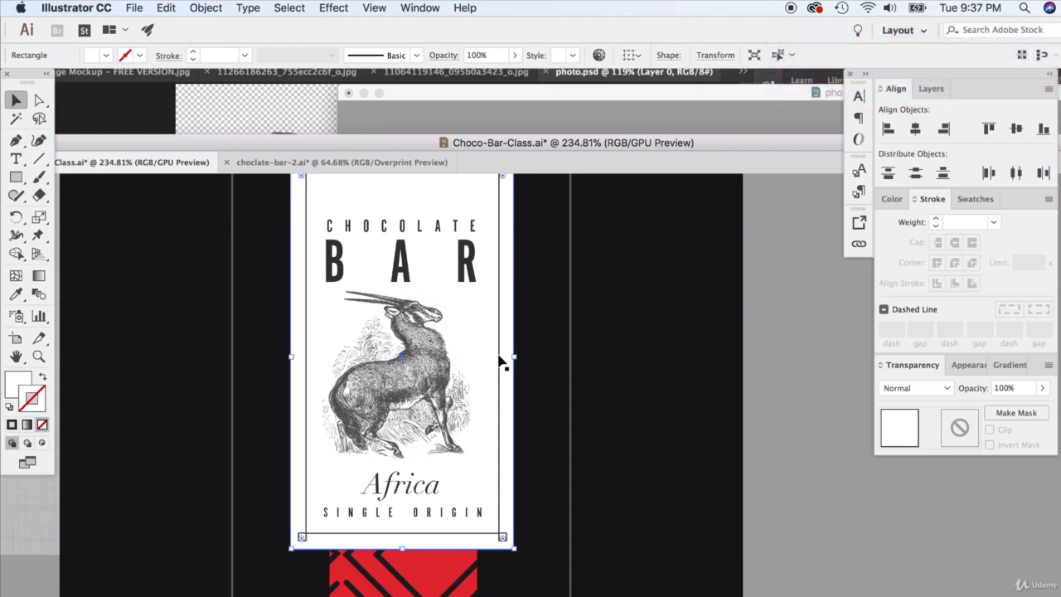
pyautogui.click(676, 384)
pyautogui.click(809, 430)
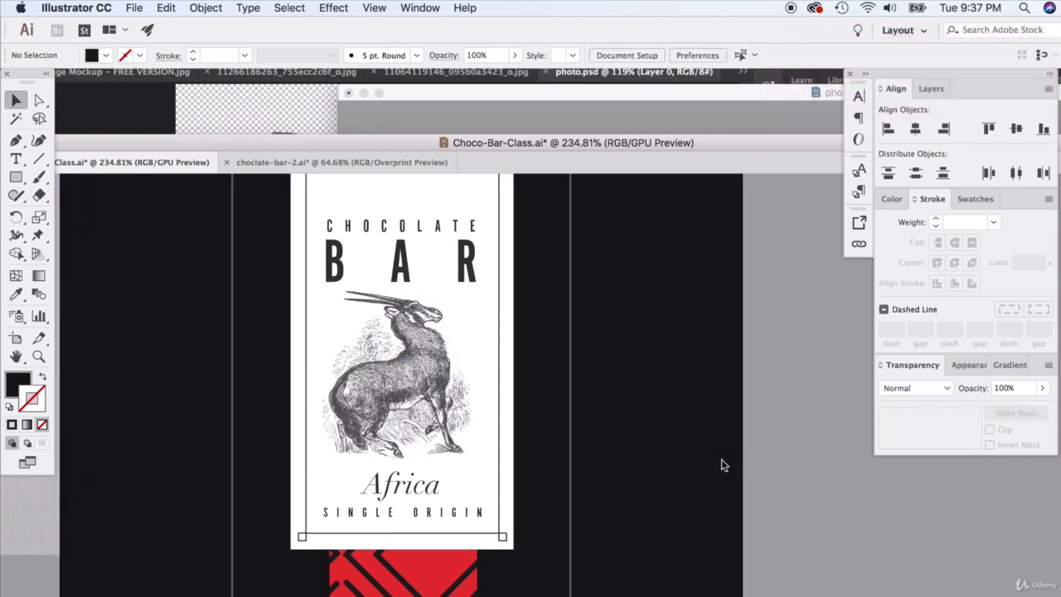
# Try the linen texture over the label and move it back off to expose the white panel.
pyautogui.scroll(2, 721, 464)
pyautogui.scroll(-3, 598, 448)
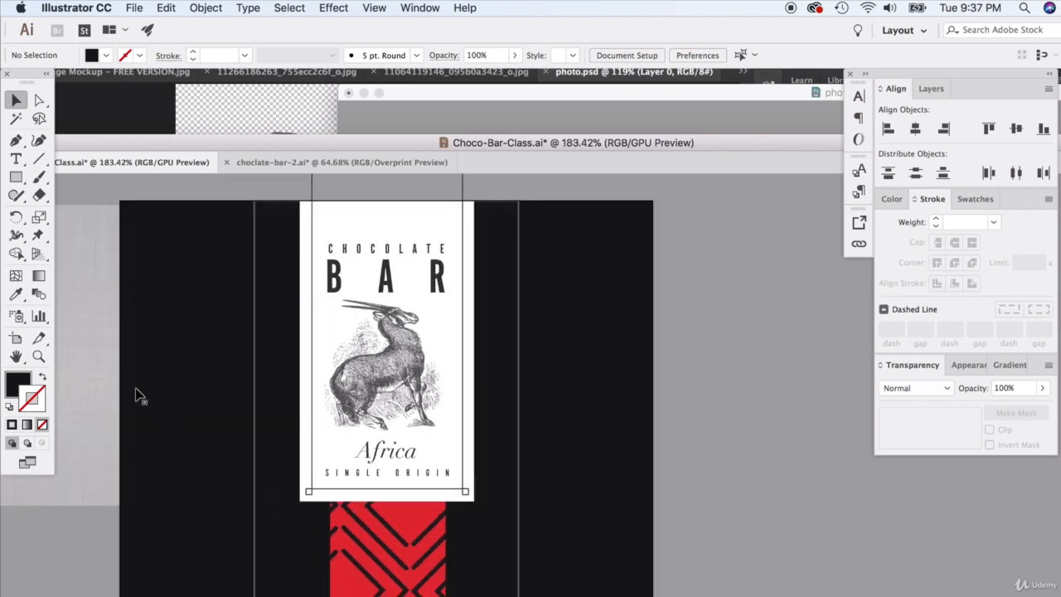
pyautogui.moveTo(85, 383); pyautogui.dragTo(417, 383)
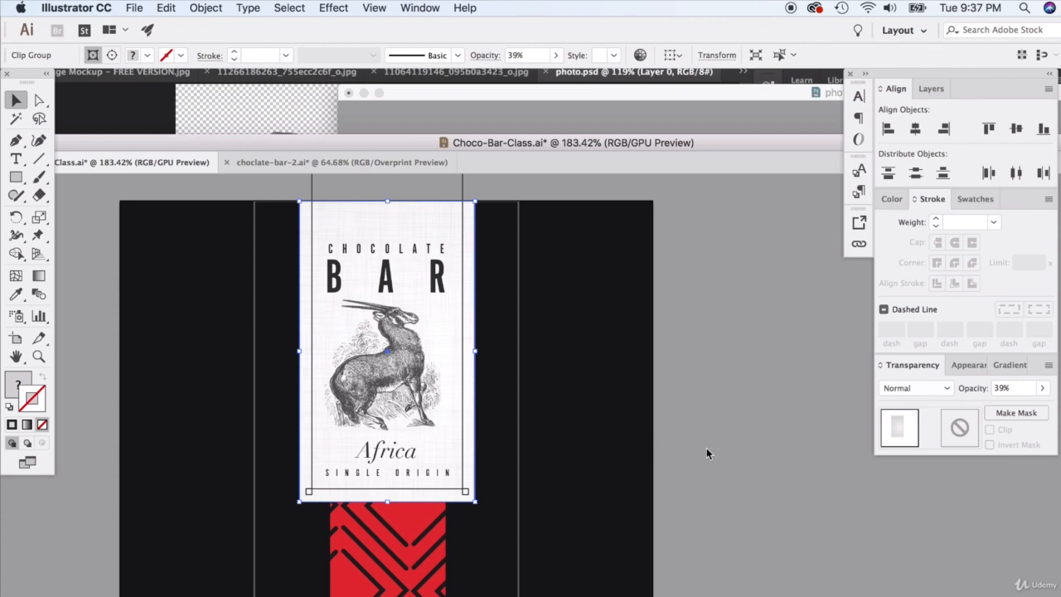
pyautogui.click(686, 432)
pyautogui.moveTo(444, 220); pyautogui.dragTo(204, 262)
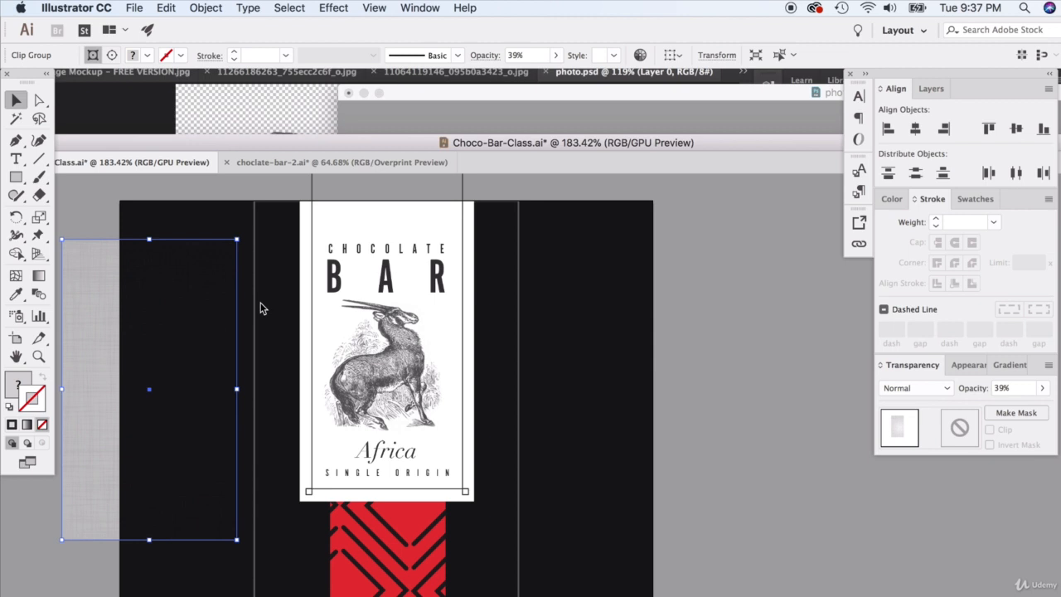
# Start a Drop Shadow effect on the white label panel with preview on and 66% opacity.
pyautogui.click(414, 229)
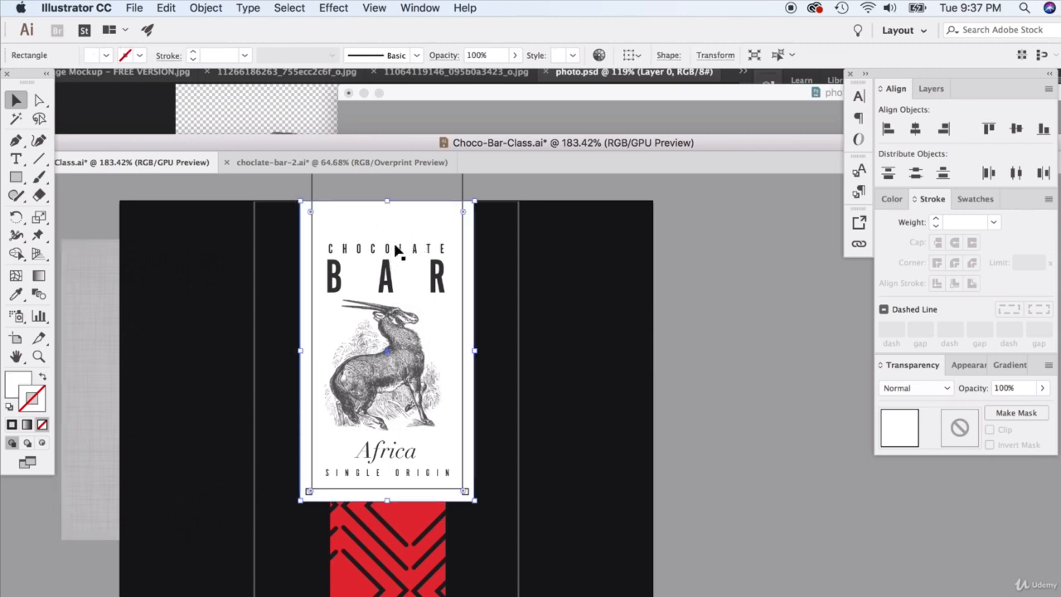
pyautogui.click(344, 8)
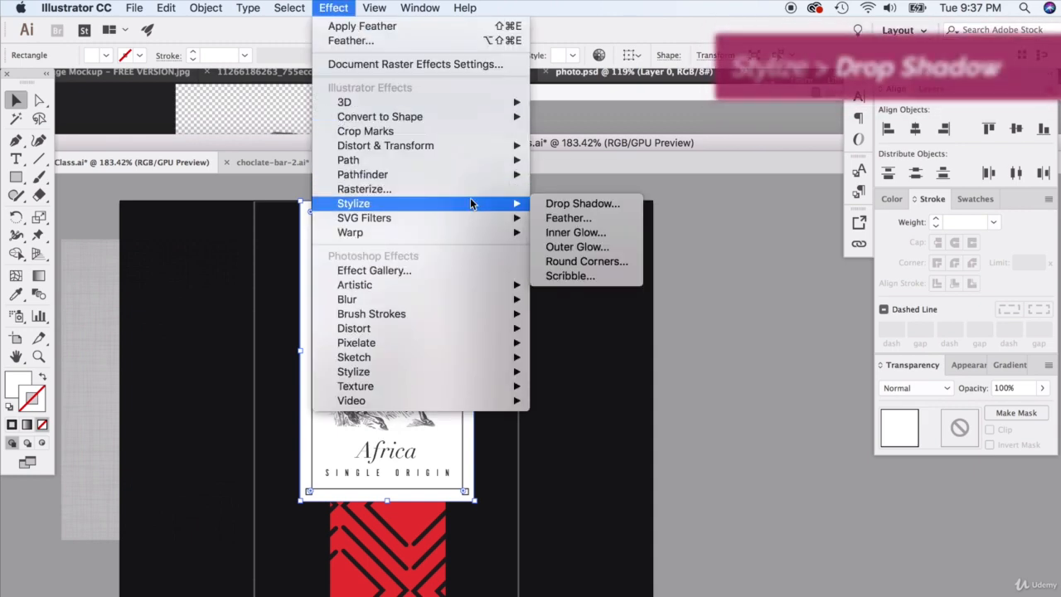
pyautogui.moveTo(473, 203)
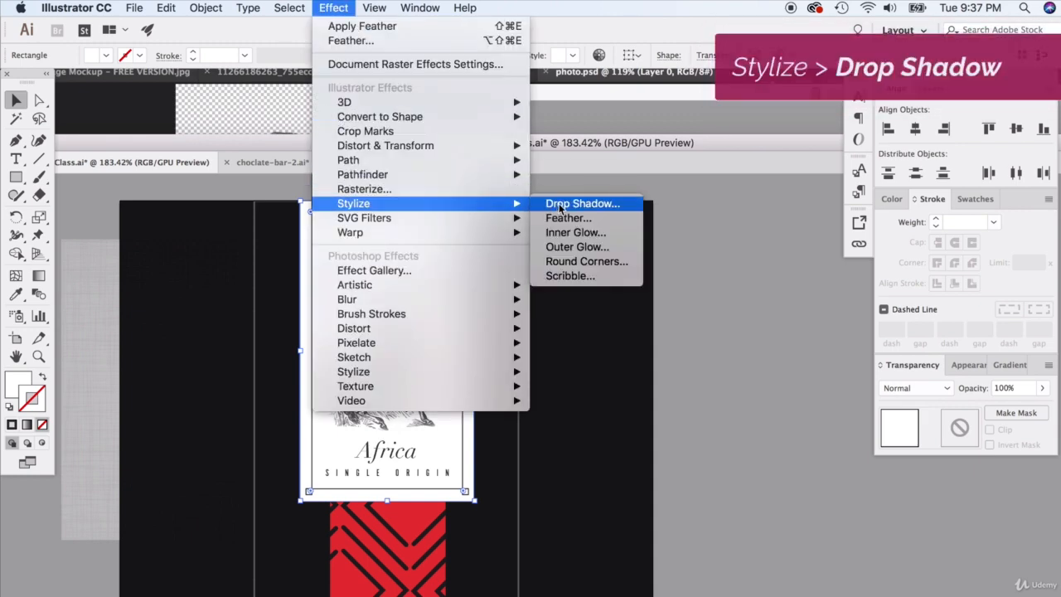
pyautogui.click(564, 204)
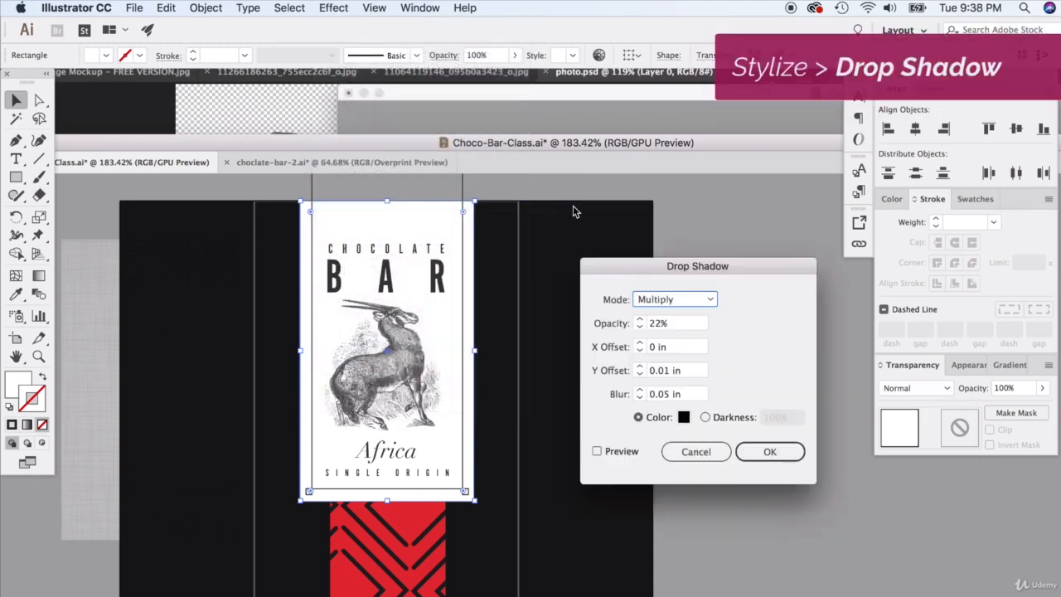
pyautogui.click(596, 452)
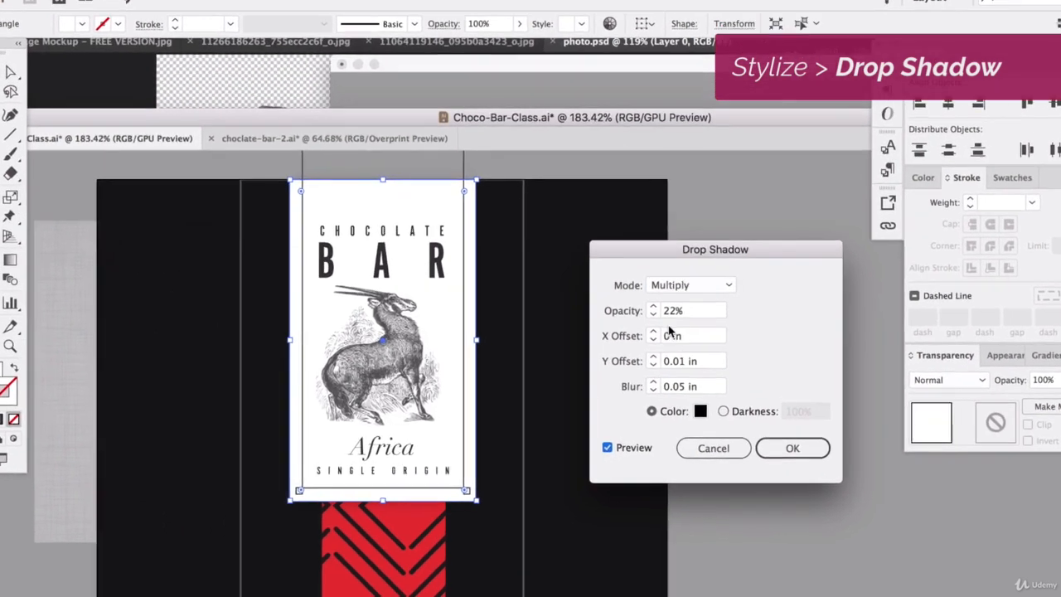
pyautogui.doubleClick(668, 310)
pyautogui.write('66')
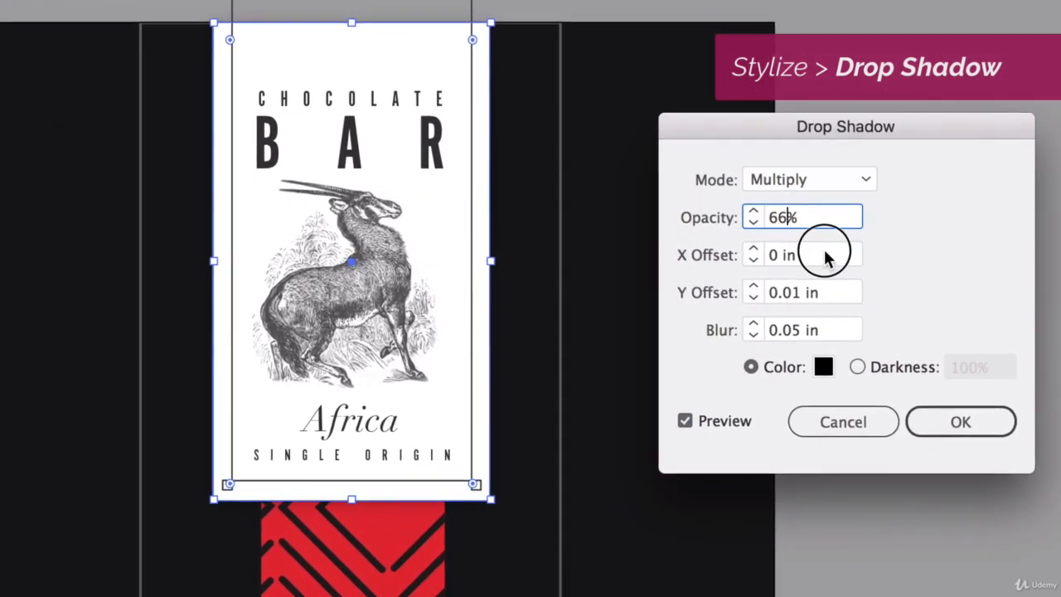
# Set the drop shadow's blur to 0.01 in and its opacity to 33, apply the effect and deselect the panel.
pyautogui.click(824, 256)
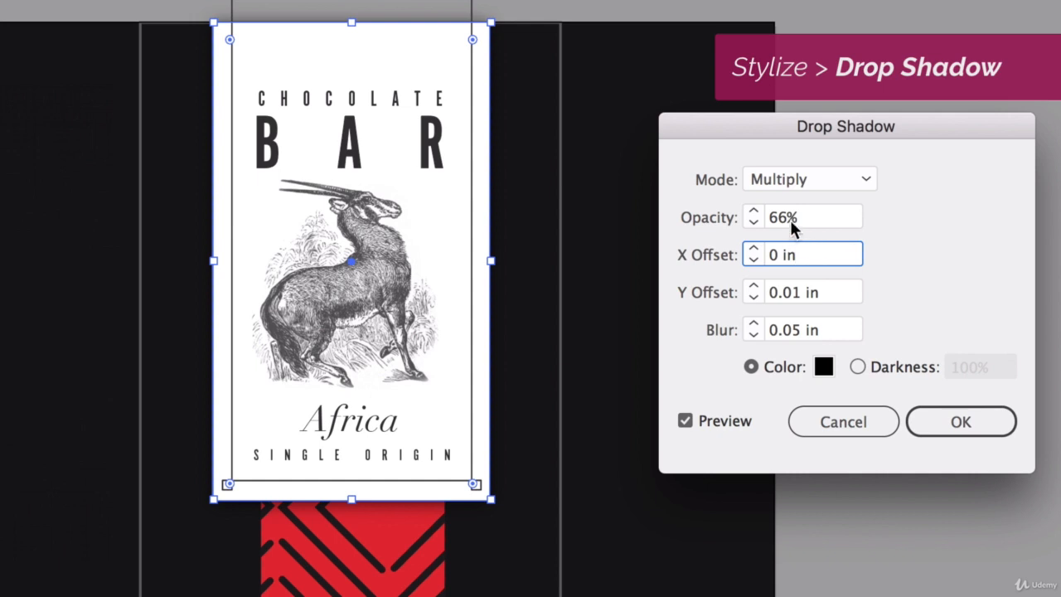
pyautogui.click(795, 294)
pyautogui.moveTo(796, 334); pyautogui.dragTo(800, 336)
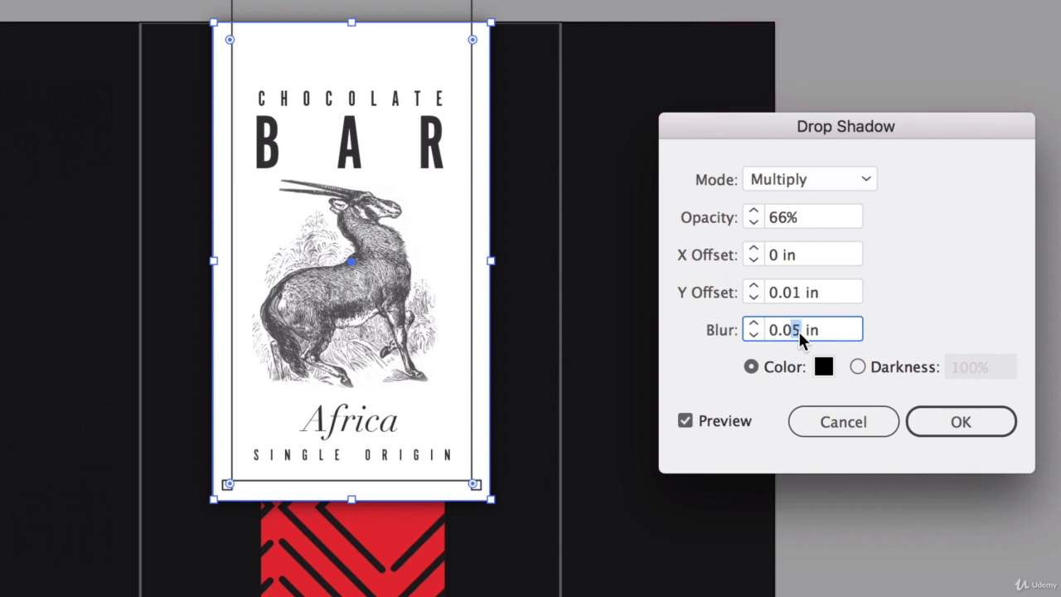
pyautogui.write('1')
pyautogui.click(829, 292)
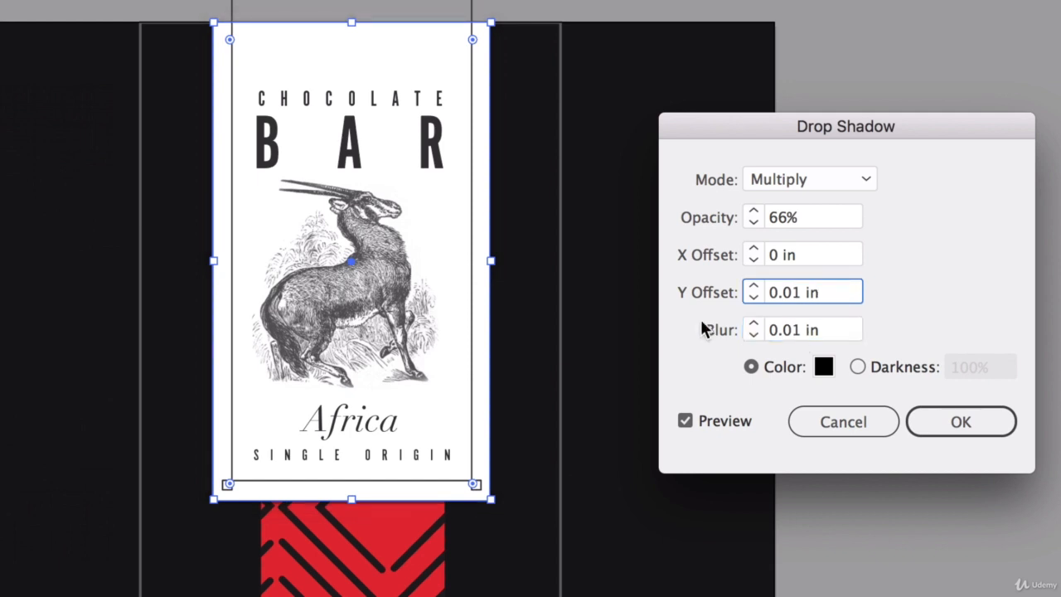
pyautogui.moveTo(802, 223); pyautogui.dragTo(765, 216)
pyautogui.write('33')
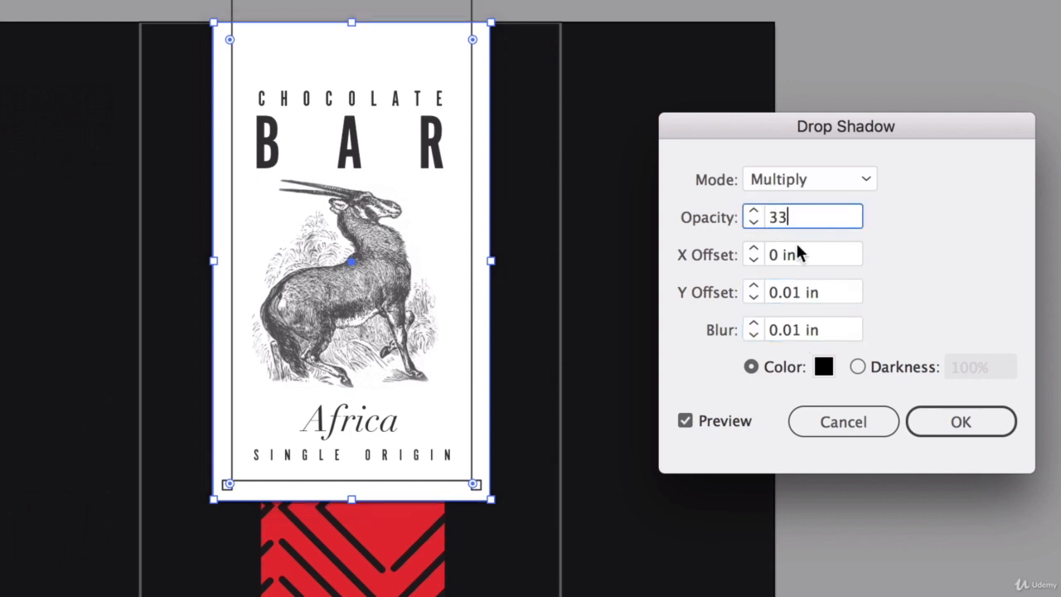
pyautogui.click(965, 430)
pyautogui.click(937, 479)
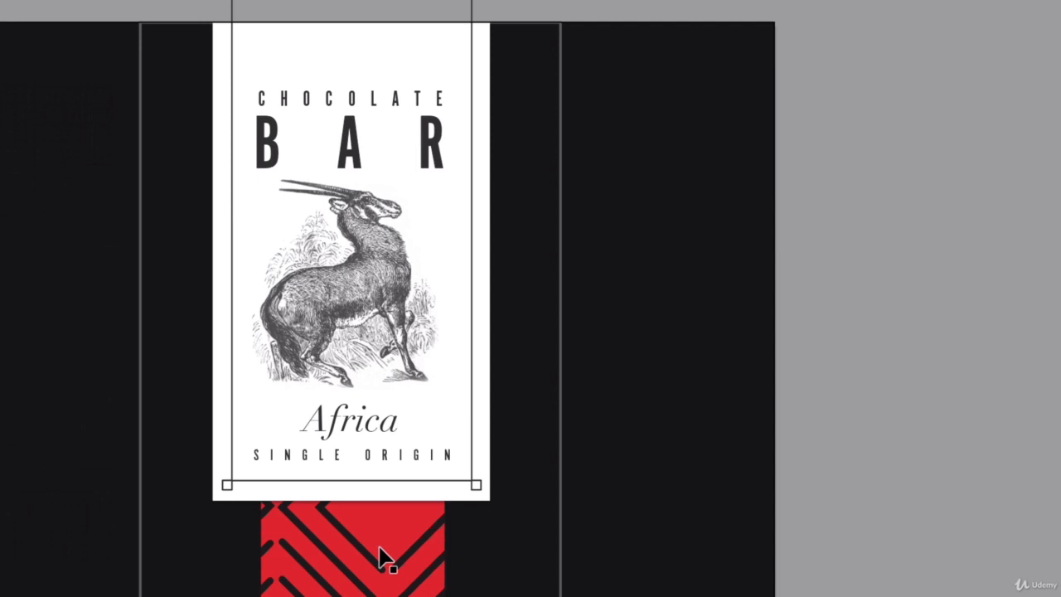
# Place the linen texture exactly over the white label panel and deselect it.
pyautogui.moveTo(275, 283)
pyautogui.mouseDown()
pyautogui.moveTo(166, 229)
pyautogui.moveTo(276, 282)
pyautogui.moveTo(272, 267)
pyautogui.mouseUp()
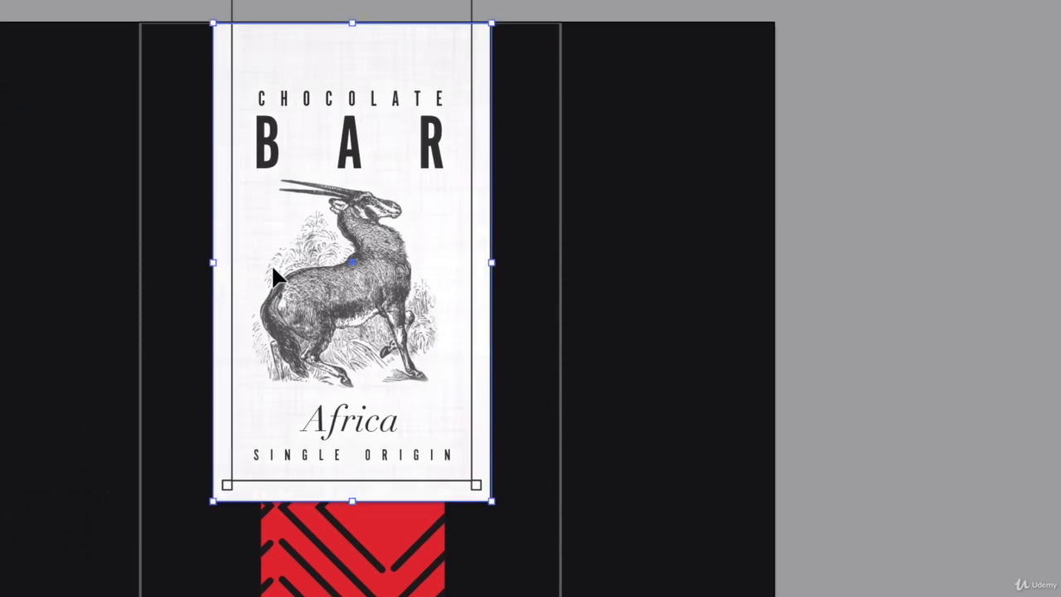
pyautogui.click(931, 282)
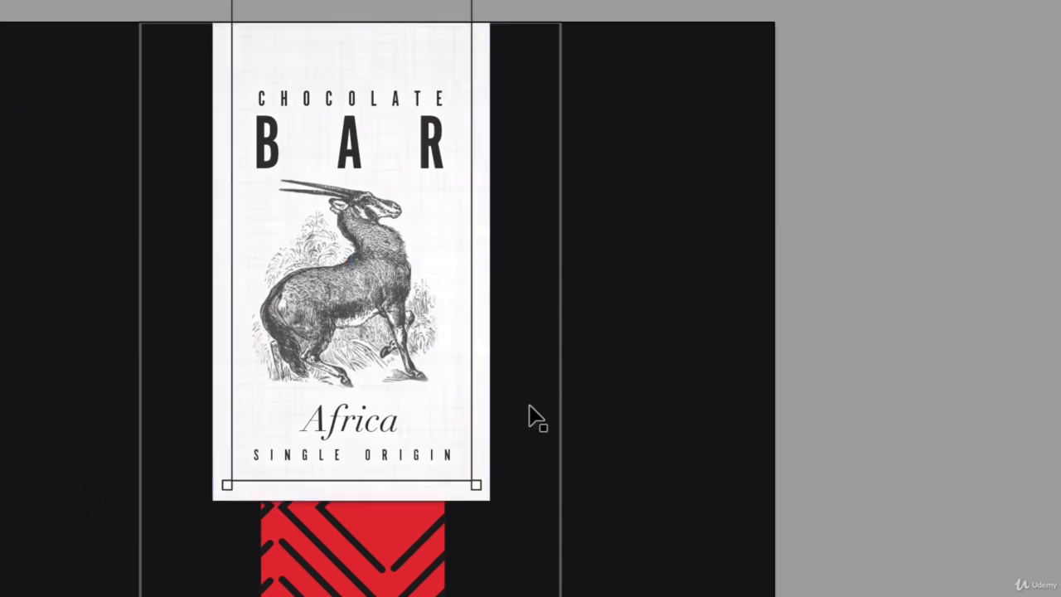
pyautogui.scroll(-3, 531, 419)
pyautogui.scroll(3, 705, 475)
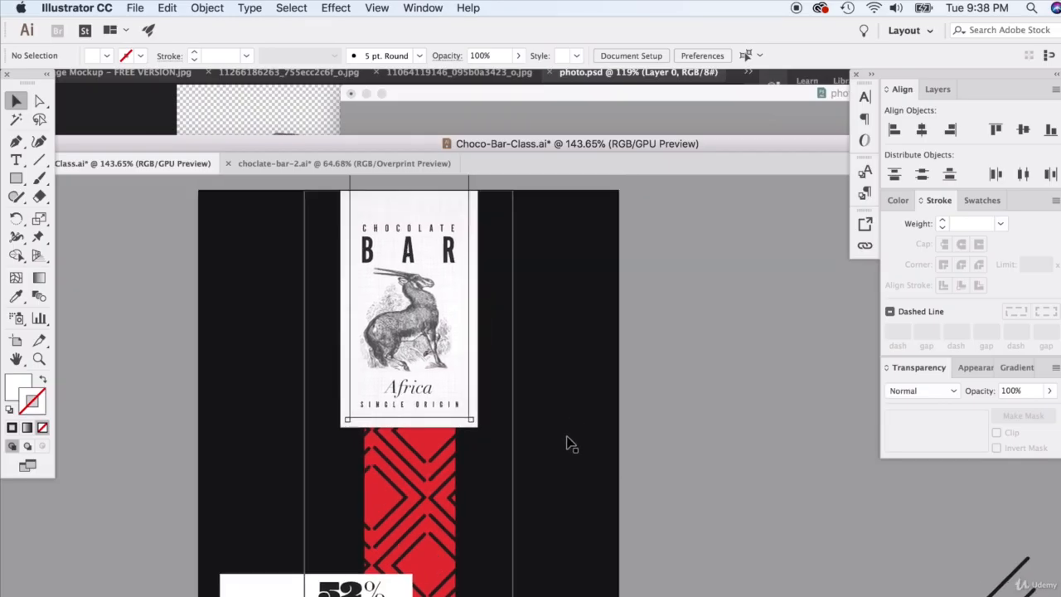
# Copy the stone texture clip group from choclate-bar-2.ai and paste it into Choco-Bar-Class.ai.
pyautogui.click(331, 164)
pyautogui.click(454, 483)
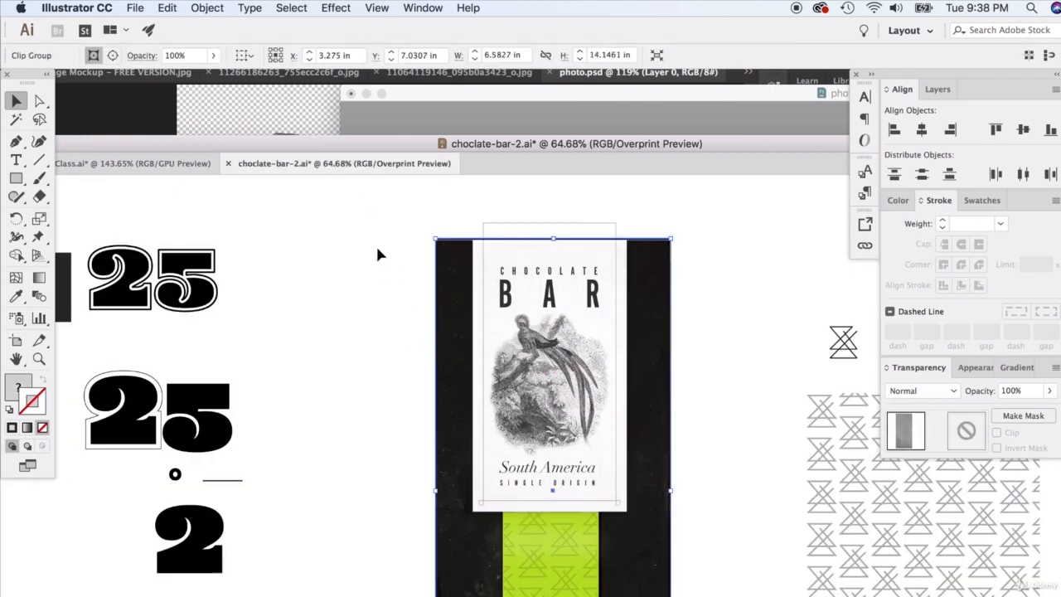
pyautogui.click(203, 163)
pyautogui.moveTo(196, 147); pyautogui.dragTo(201, 121)
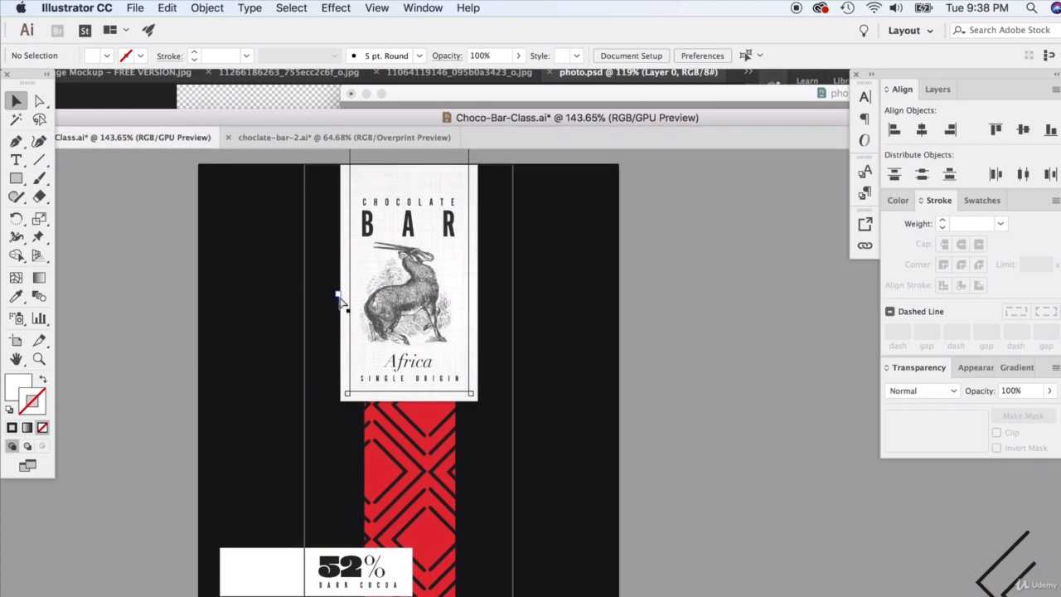
pyautogui.press('super+v')
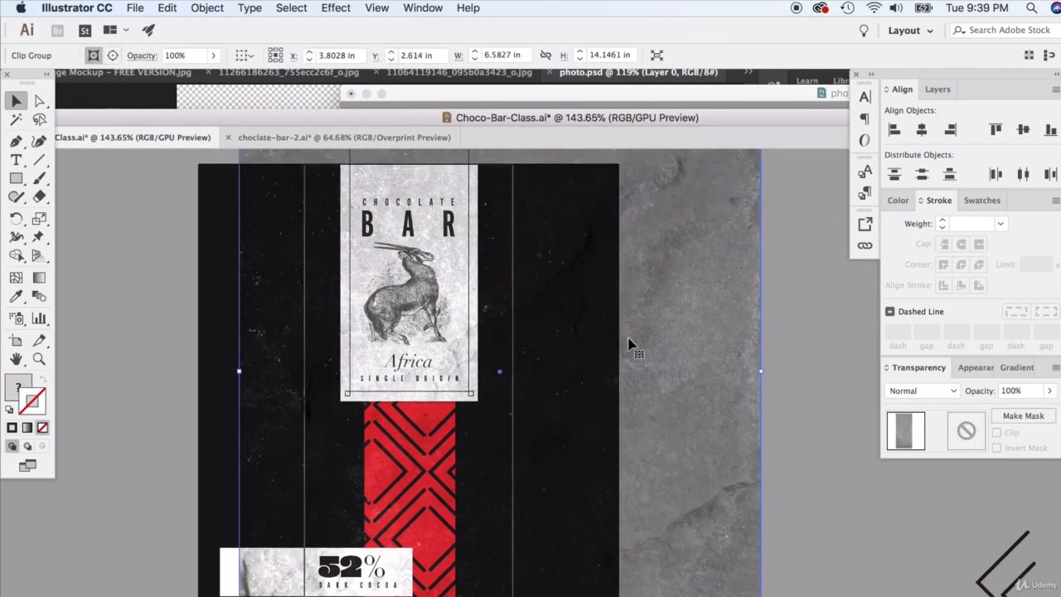
# Move the pasted stone texture off the label so it sits mostly beside the black wrapper.
pyautogui.scroll(-3, 629, 345)
pyautogui.click(920, 391)
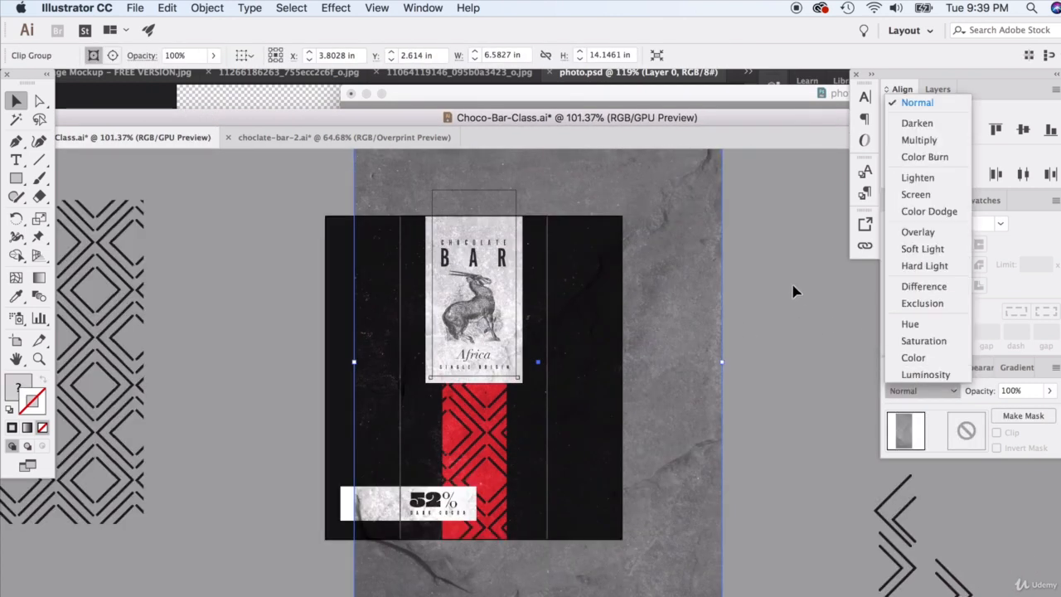
pyautogui.click(793, 291)
pyautogui.click(604, 334)
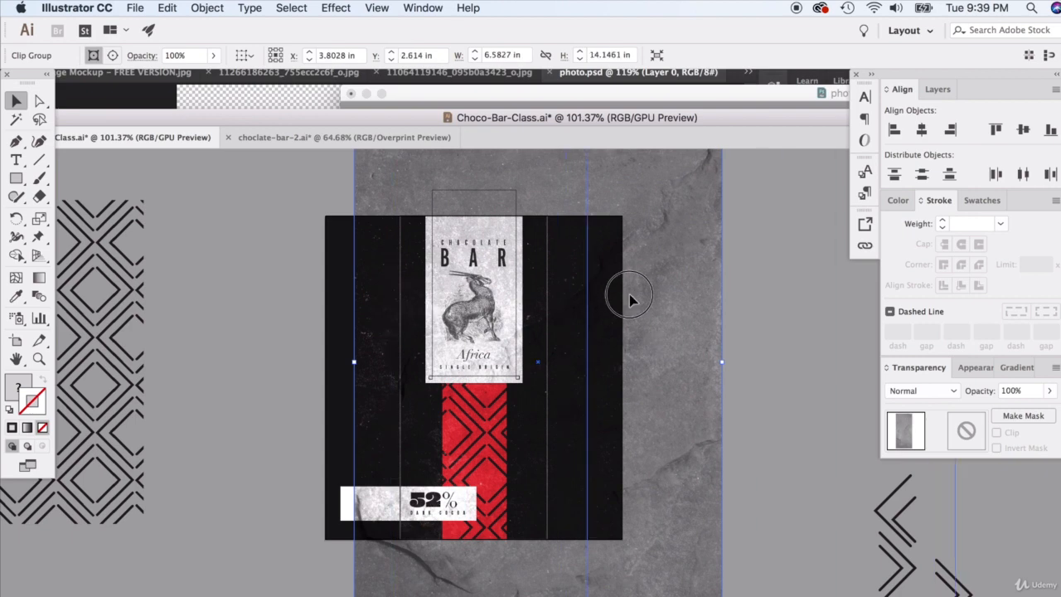
pyautogui.hscroll(10, 627, 301)
pyautogui.moveTo(630, 299); pyautogui.dragTo(686, 322)
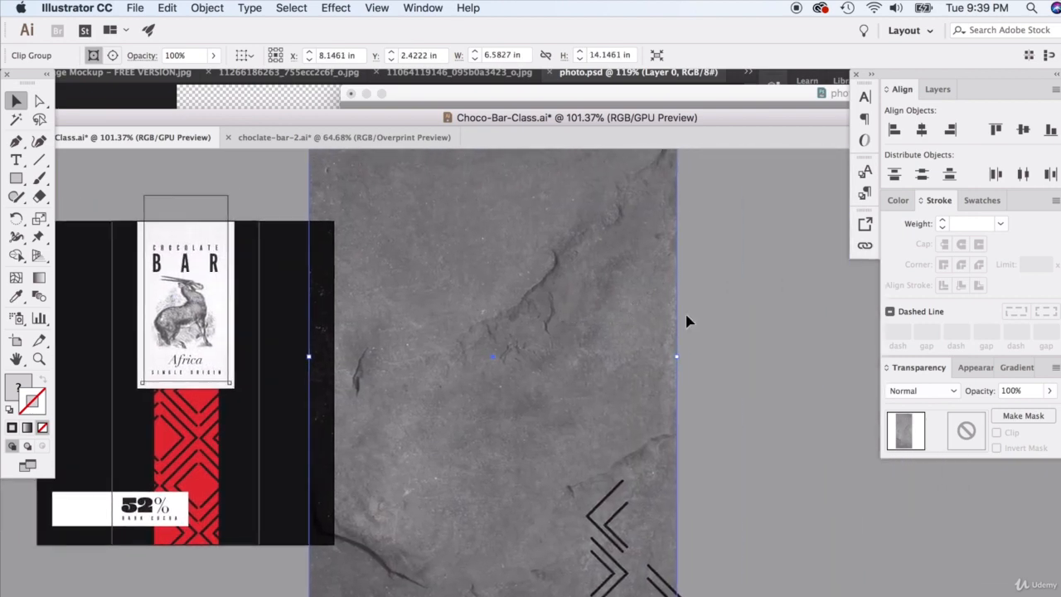
# Release the clipping mask on the stone texture group and deselect everything.
pyautogui.click(686, 322)
pyautogui.click(577, 328)
pyautogui.rightClick(619, 295)
pyautogui.click(680, 426)
pyautogui.click(830, 323)
# Set the stone texture image to 100% opacity with the Normal blend mode and deselect it.
pyautogui.click(767, 331)
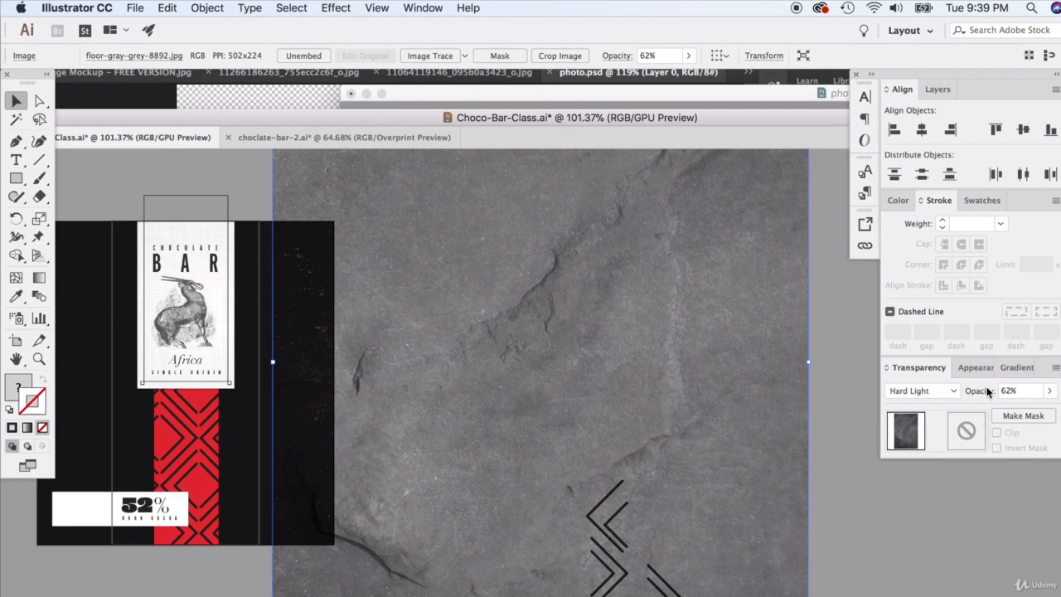
pyautogui.click(1048, 392)
pyautogui.moveTo(1030, 407); pyautogui.dragTo(1051, 407)
pyautogui.click(925, 390)
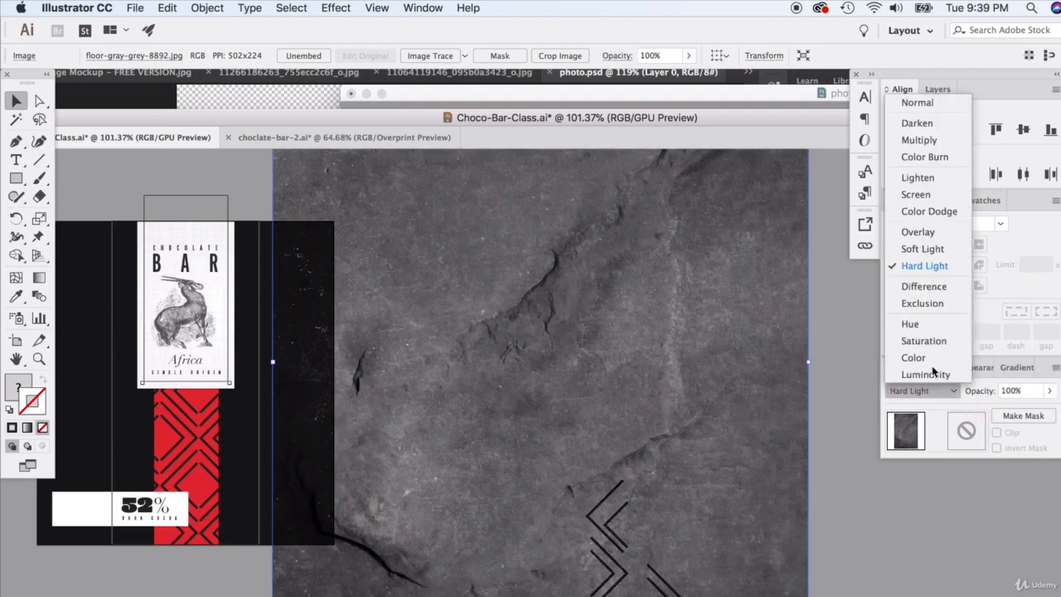
pyautogui.click(916, 102)
pyautogui.click(832, 315)
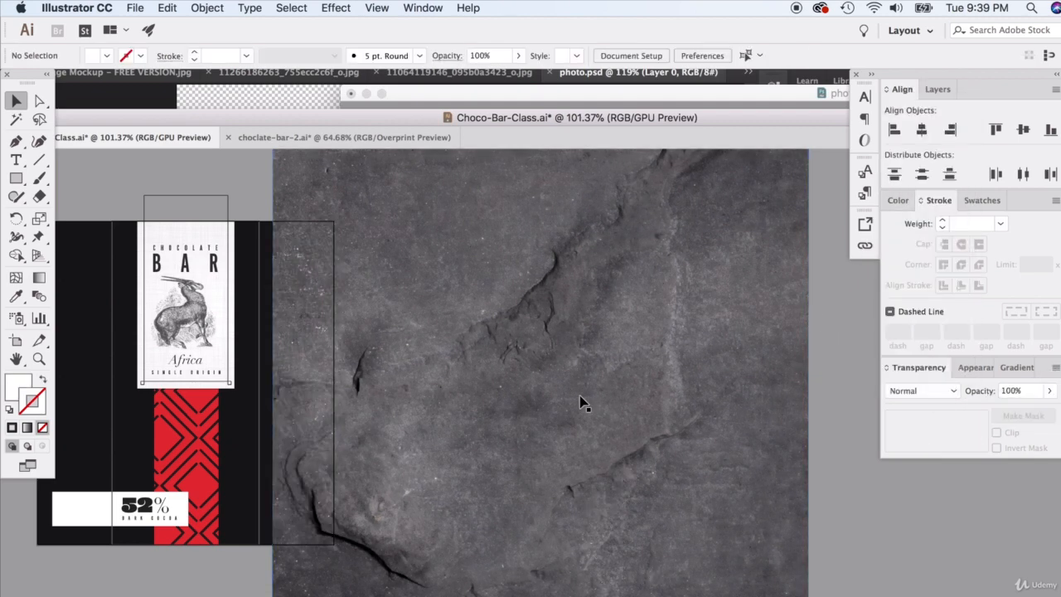
# Move the stone texture image over the black wrapper artwork.
pyautogui.scroll(3, 580, 402)
pyautogui.hscroll(-2, 580, 402)
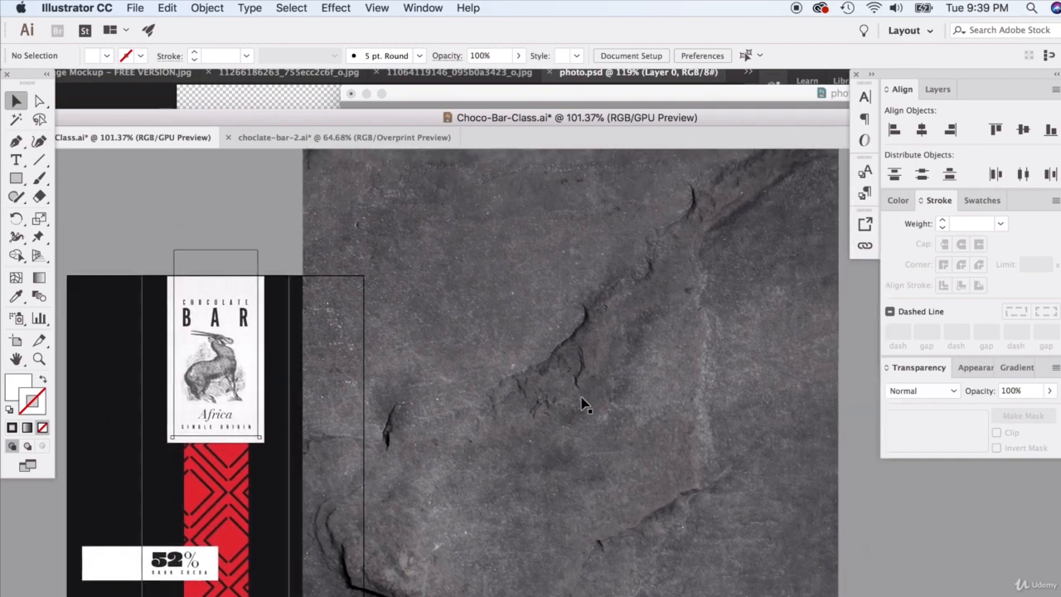
pyautogui.moveTo(659, 336); pyautogui.dragTo(334, 370)
pyautogui.hscroll(-4, 334, 370)
pyautogui.scroll(3, 334, 369)
pyautogui.scroll(2, 335, 377)
pyautogui.hscroll(-1, 335, 378)
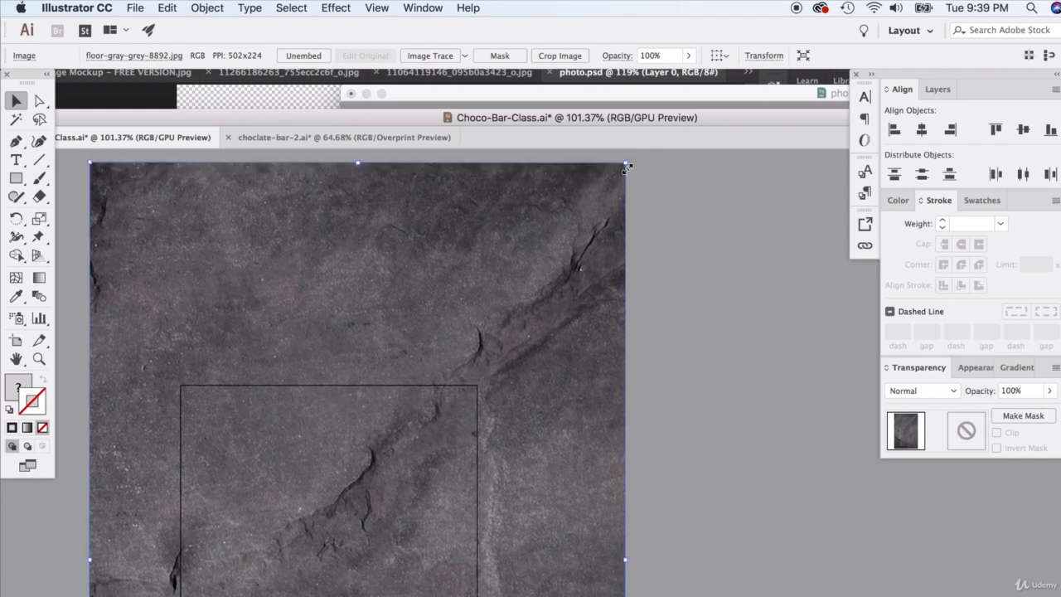
# Scale the stone texture image down proportionally and reposition it so it covers the black wrapper.
pyautogui.moveTo(625, 164); pyautogui.dragTo(457, 293)
pyautogui.scroll(-2, 291, 439)
pyautogui.hscroll(-1, 290, 439)
pyautogui.scroll(-2, 290, 439)
pyautogui.hscroll(-1, 290, 440)
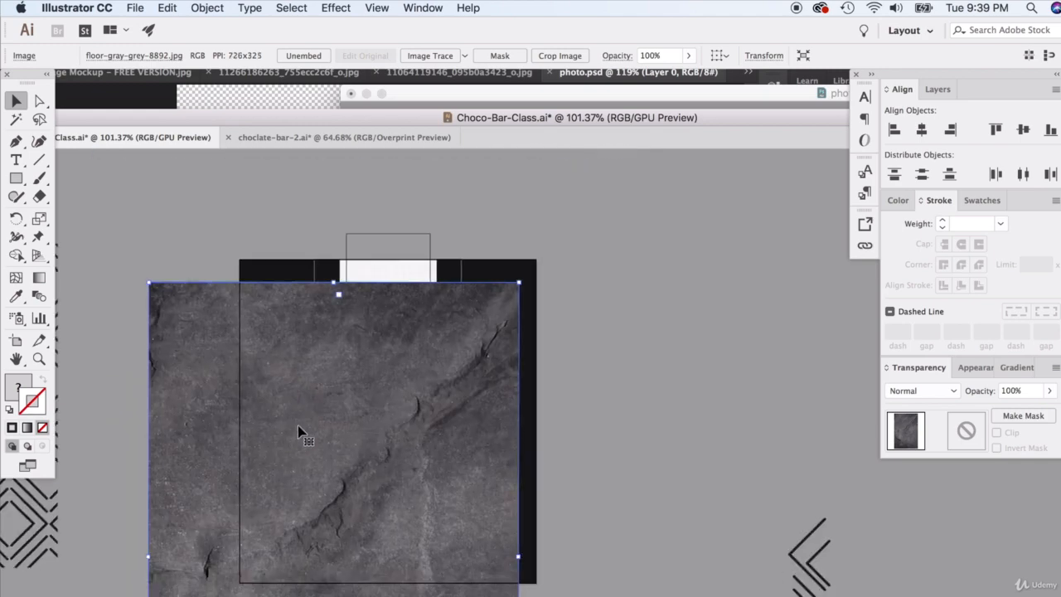
pyautogui.moveTo(301, 434); pyautogui.dragTo(394, 373)
# Send the stone texture image to the back, behind all of the wrapper artwork.
pyautogui.rightClick(397, 371)
pyautogui.moveTo(475, 494)
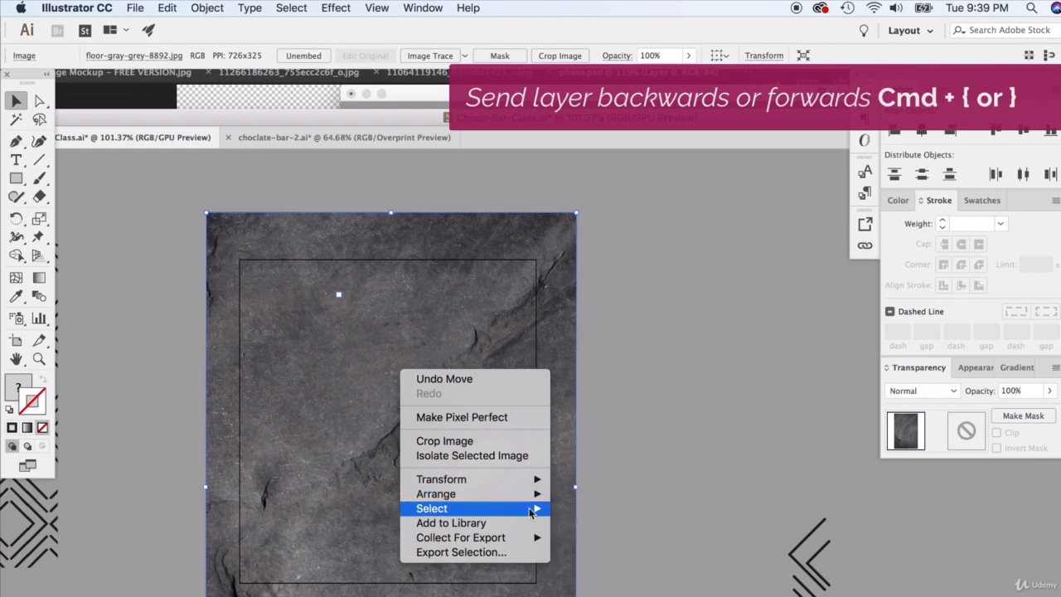
pyautogui.click(592, 538)
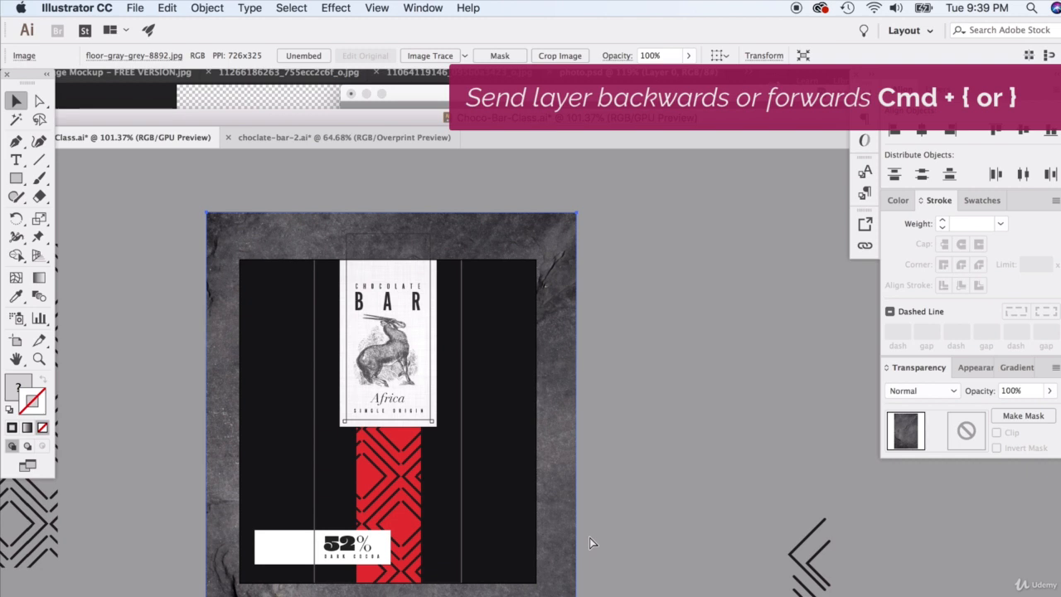
# Bring the stone texture image forward until it sits above the black background but behind the red pattern strip and label.
pyautogui.scroll(3, 303, 517)
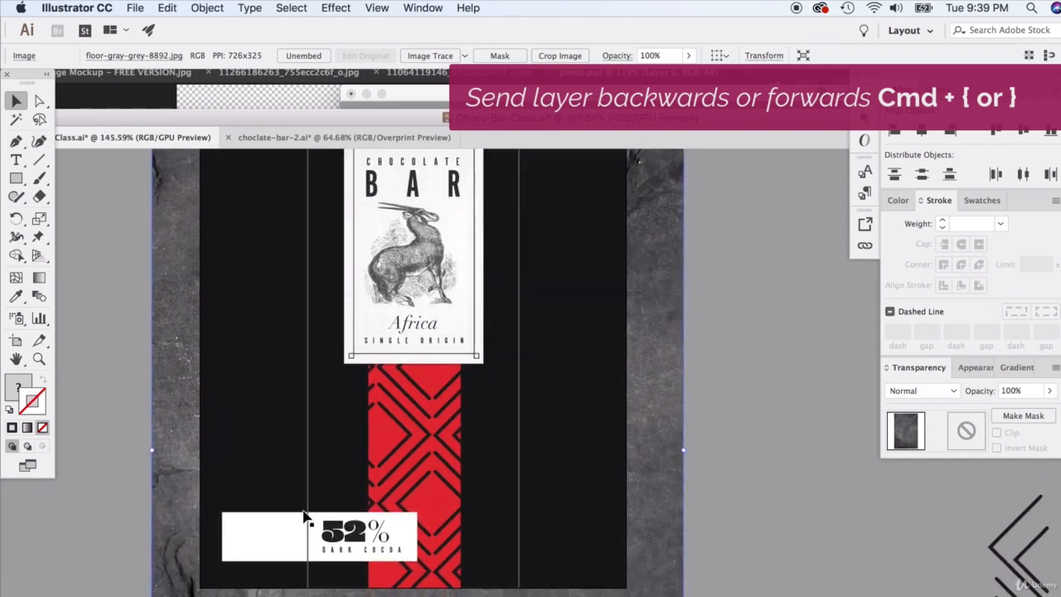
pyautogui.press('super+bracketright')
pyautogui.press('super+bracketright')
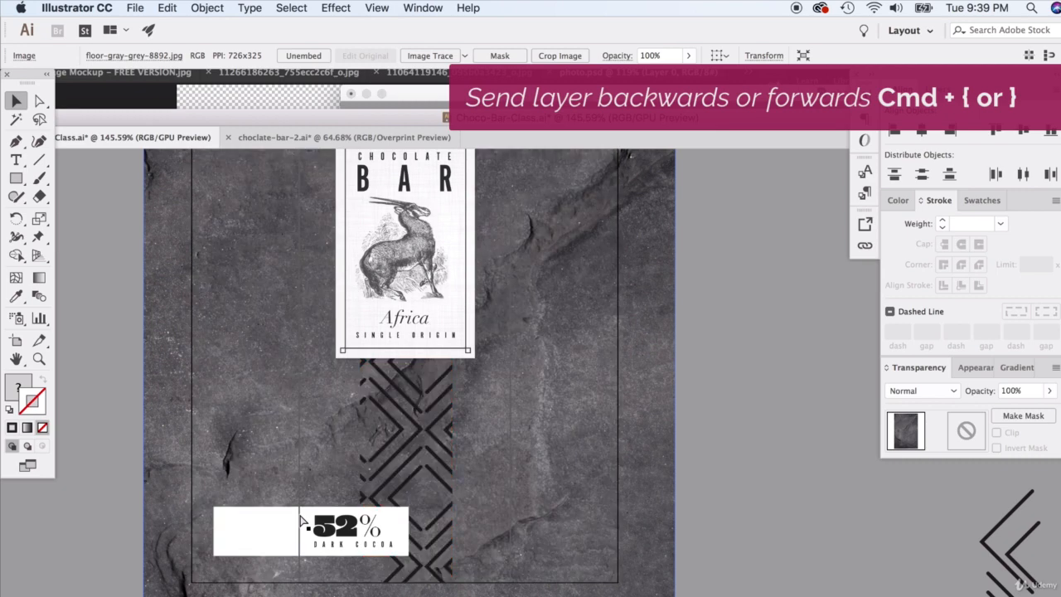
pyautogui.press('super+bracketleft')
pyautogui.press('super+bracketleft')
pyautogui.press('super+bracketright')
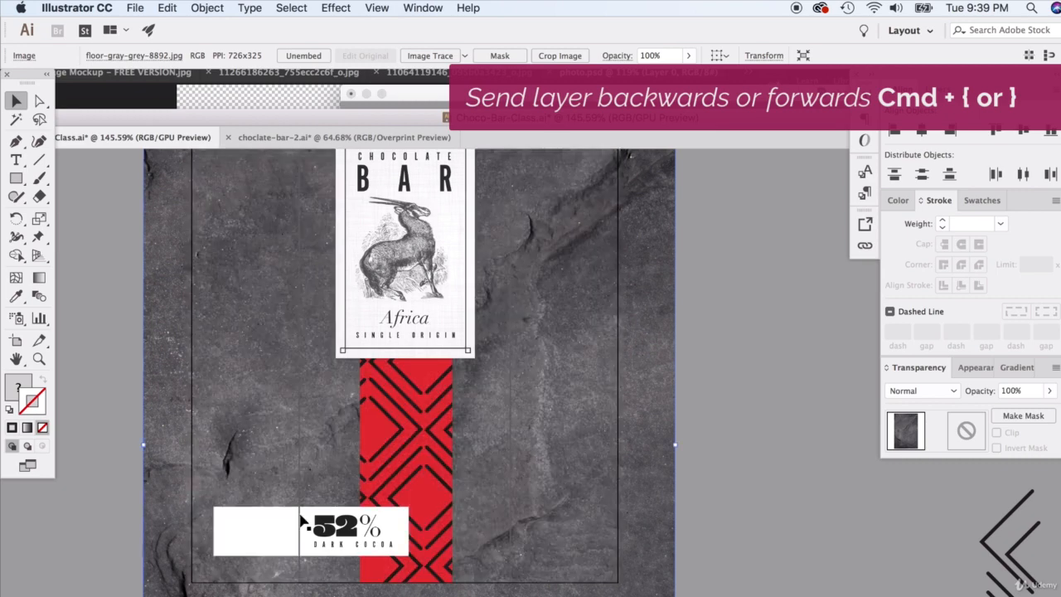
# Show the layer list and expand Layer 1 to view its object stacking order, then collapse it again.
pyautogui.press('F7')
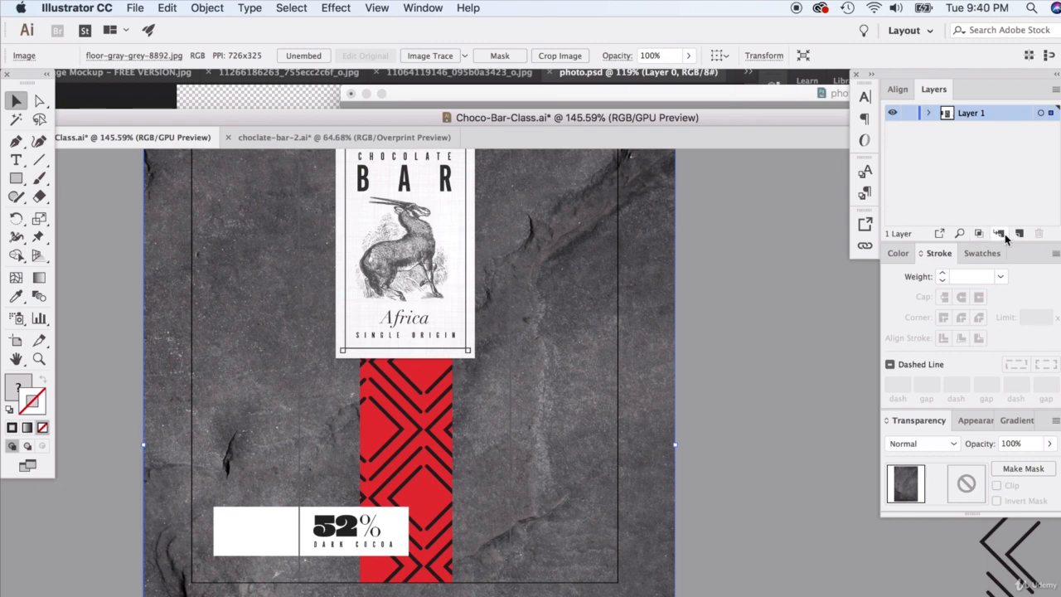
pyautogui.click(929, 113)
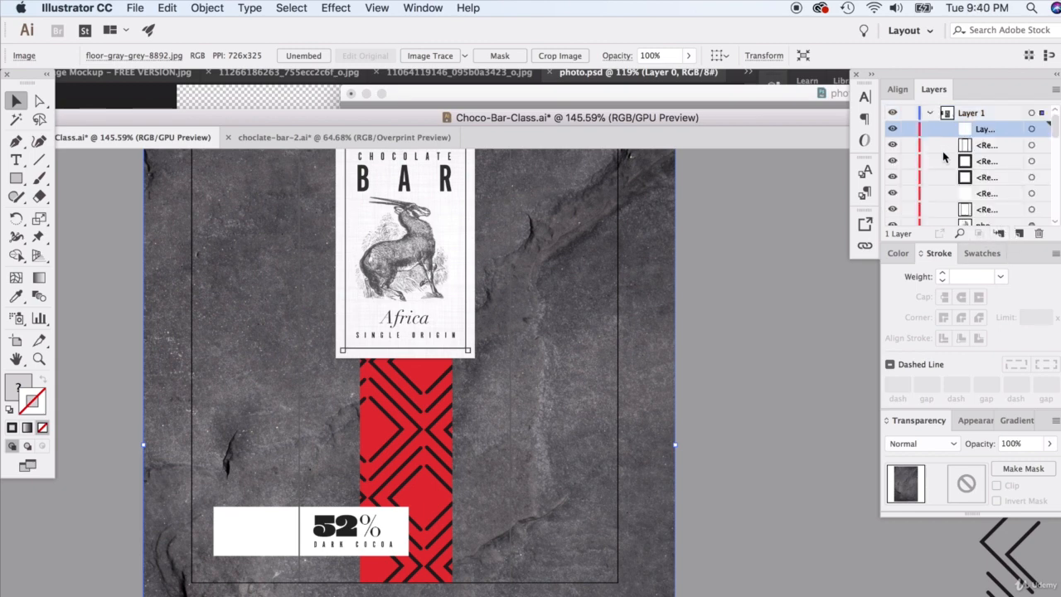
pyautogui.click(930, 113)
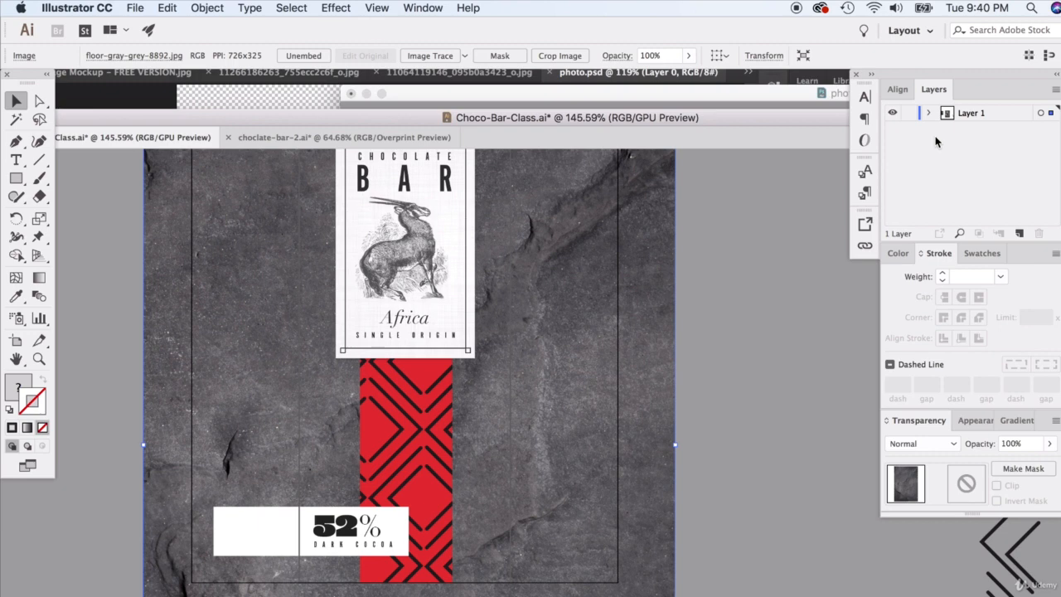
# Try the Overlay, Hard Light and Soft Light blend modes on the stone texture image.
pyautogui.click(750, 275)
pyautogui.click(581, 304)
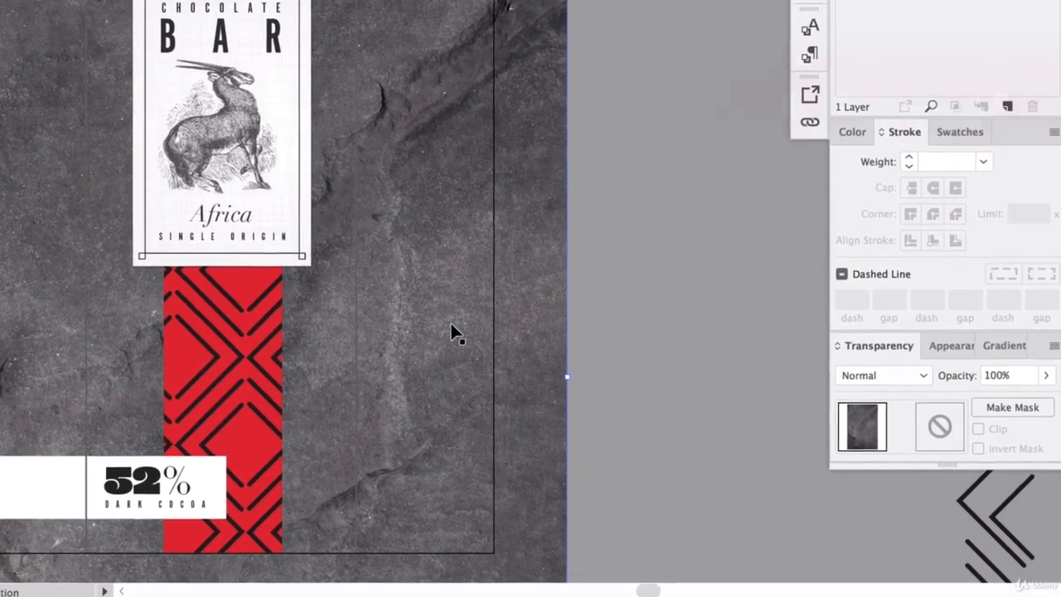
pyautogui.scroll(1, 399, 311)
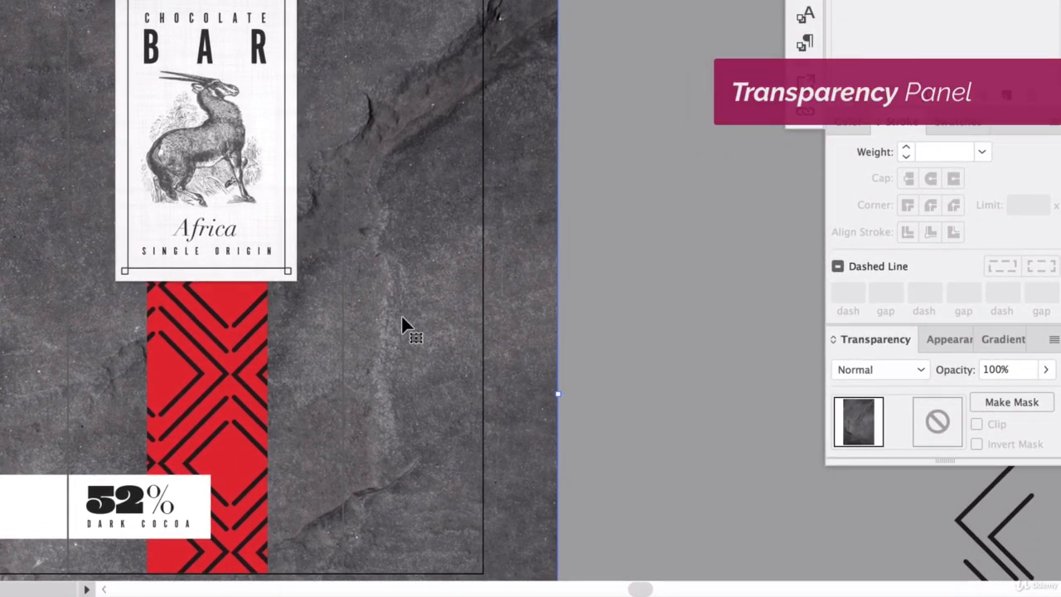
pyautogui.click(854, 369)
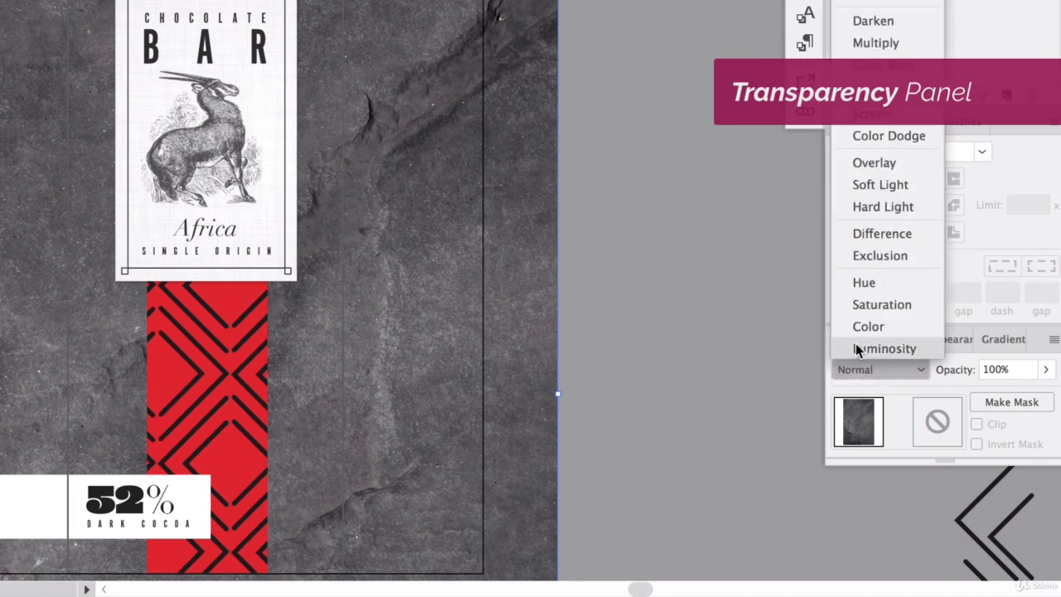
pyautogui.click(875, 162)
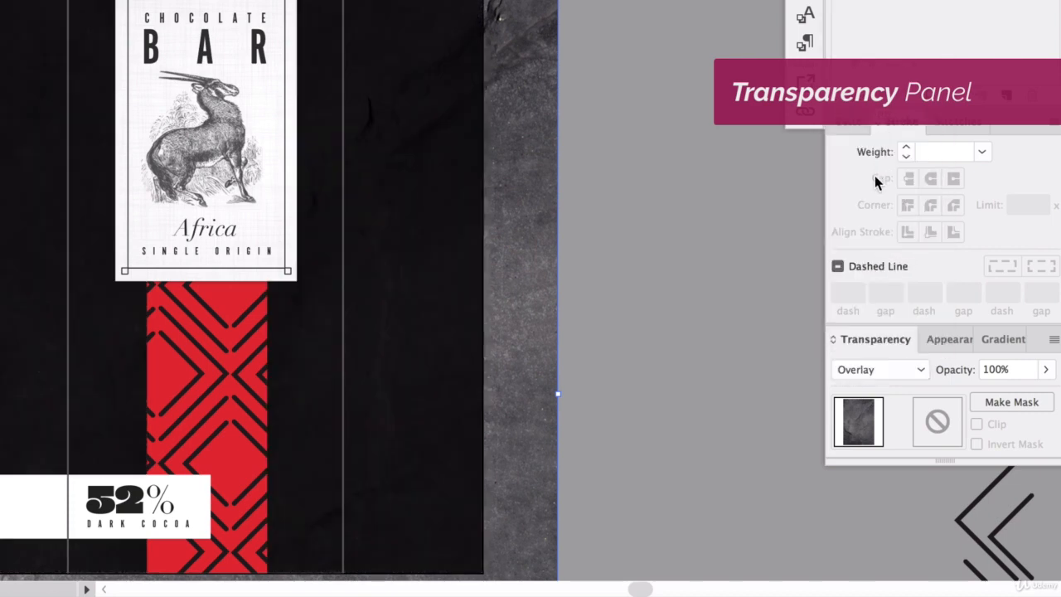
pyautogui.click(865, 370)
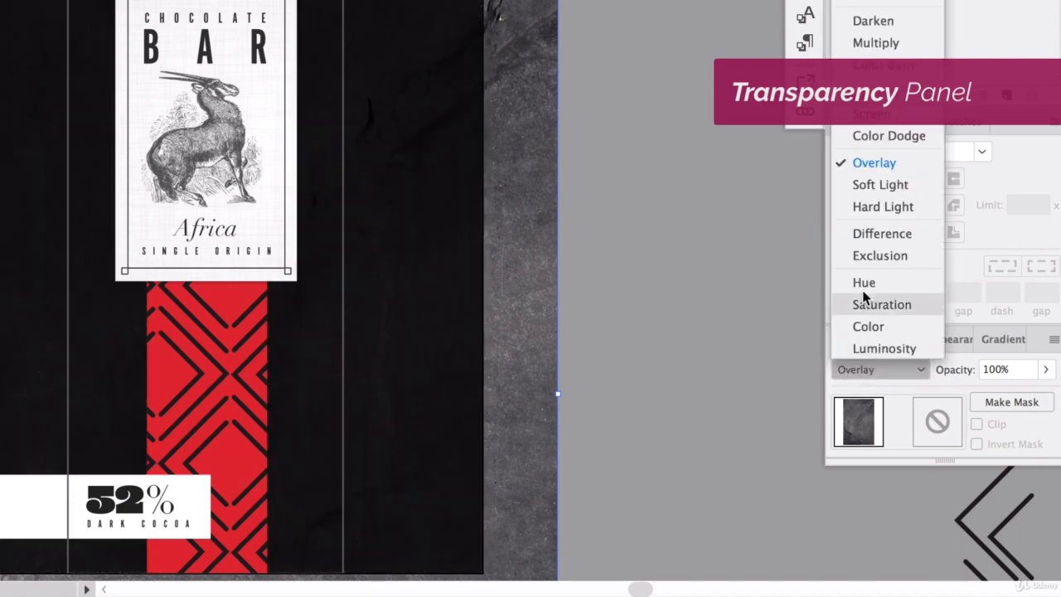
pyautogui.click(871, 207)
pyautogui.click(871, 365)
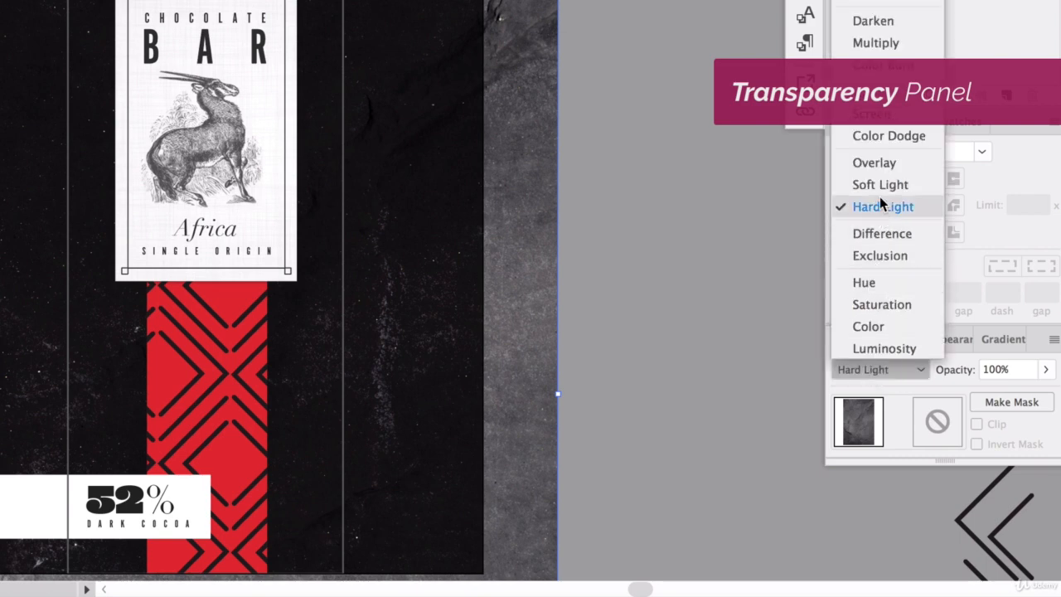
pyautogui.click(879, 184)
# Set the stone texture image to the Hard Light blend mode with 48% opacity and deselect it.
pyautogui.click(865, 371)
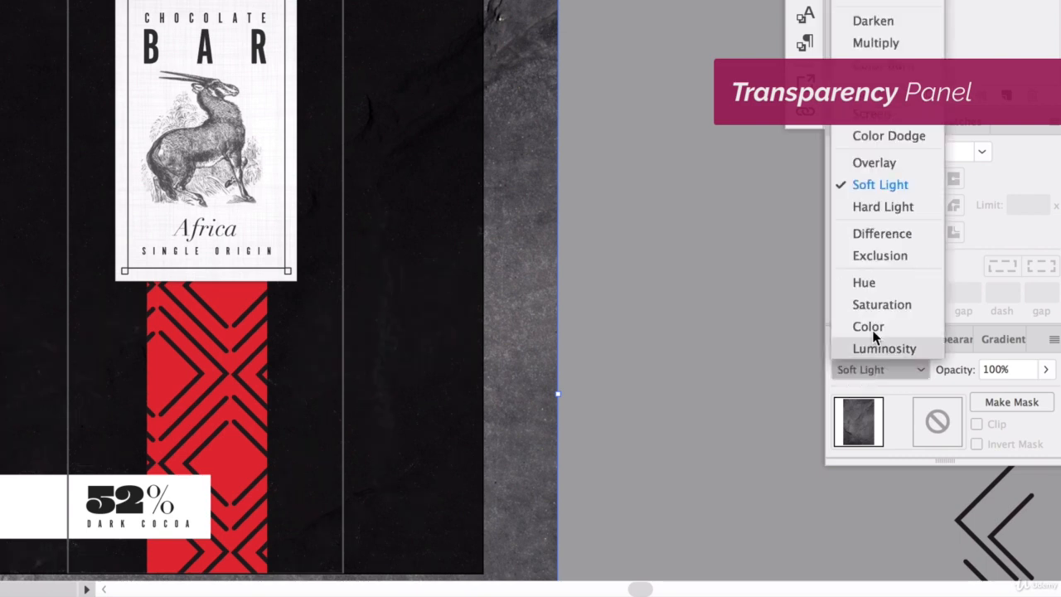
pyautogui.click(872, 206)
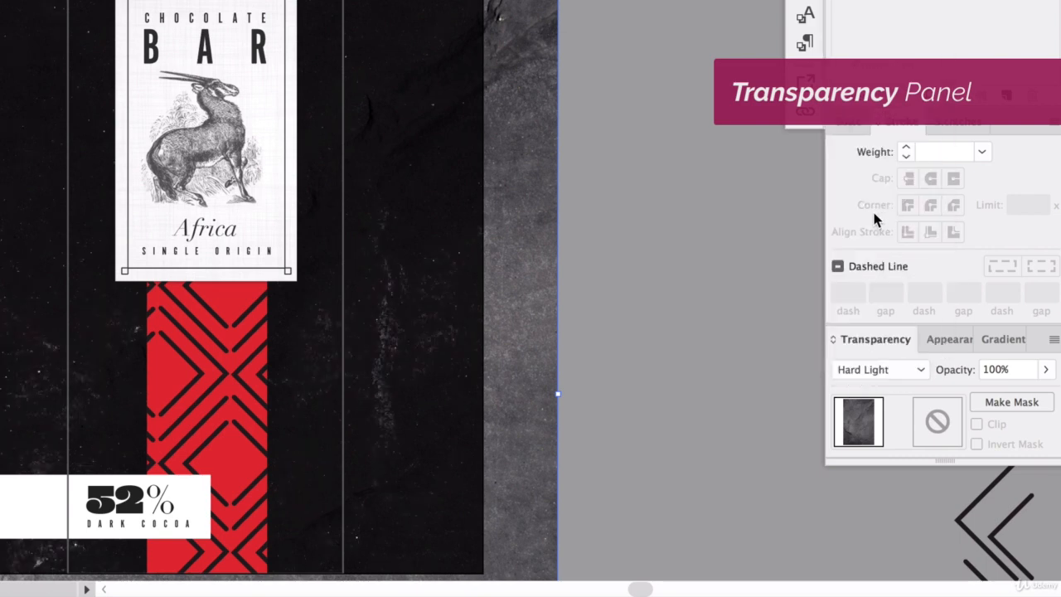
pyautogui.click(1045, 370)
pyautogui.moveTo(1042, 393); pyautogui.dragTo(1005, 397)
pyautogui.click(635, 264)
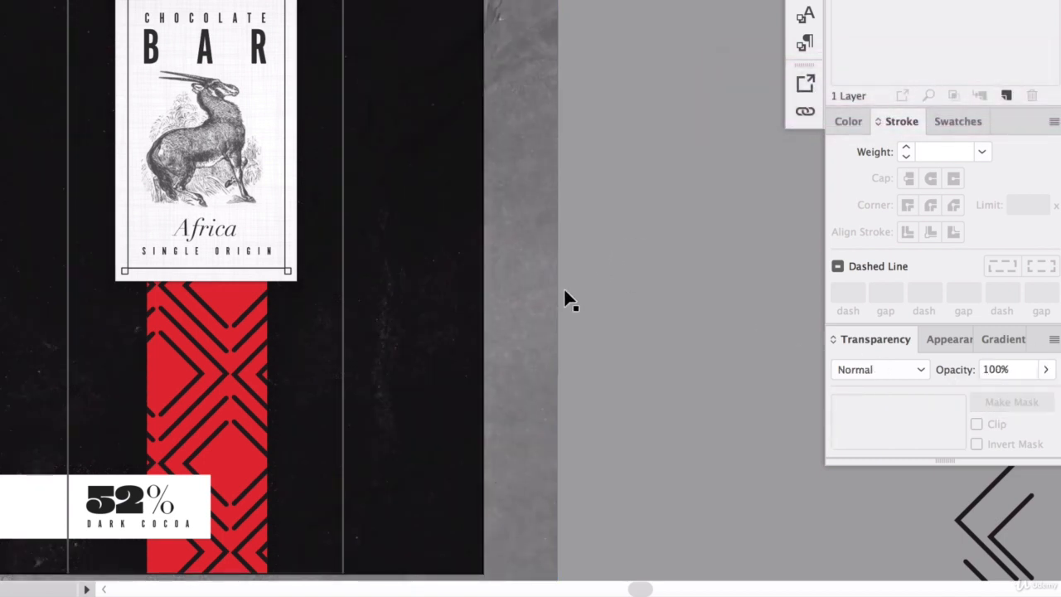
# Compare the texture with the South America wrapper in choclate-bar-2.ai, checking the blend settings of its stone texture, and return to the oryx wrapper.
pyautogui.scroll(4, 562, 291)
pyautogui.scroll(-6, 562, 291)
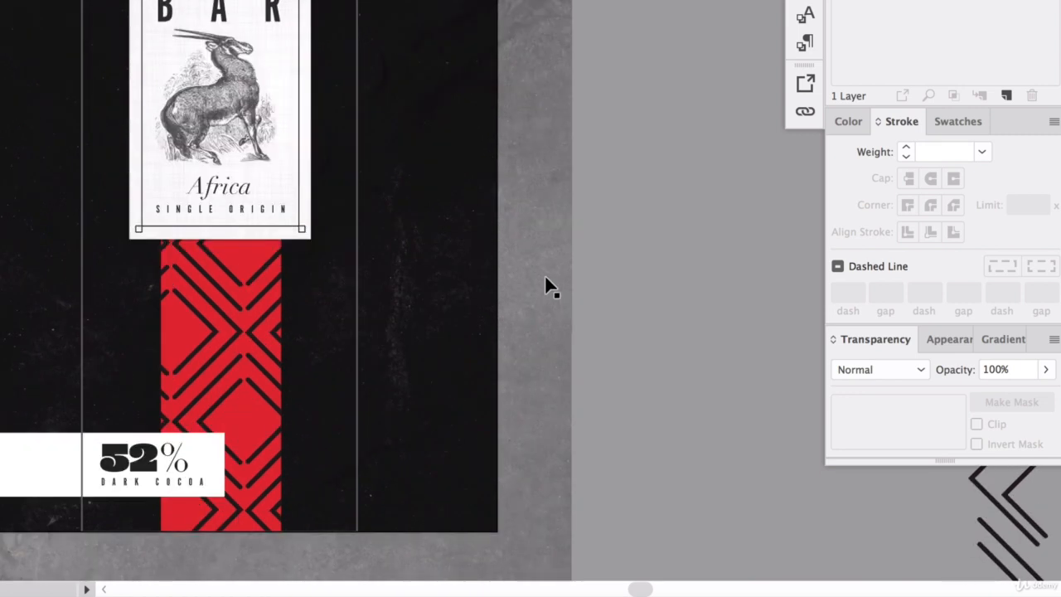
pyautogui.scroll(1, 498, 306)
pyautogui.scroll(-2, 312, 343)
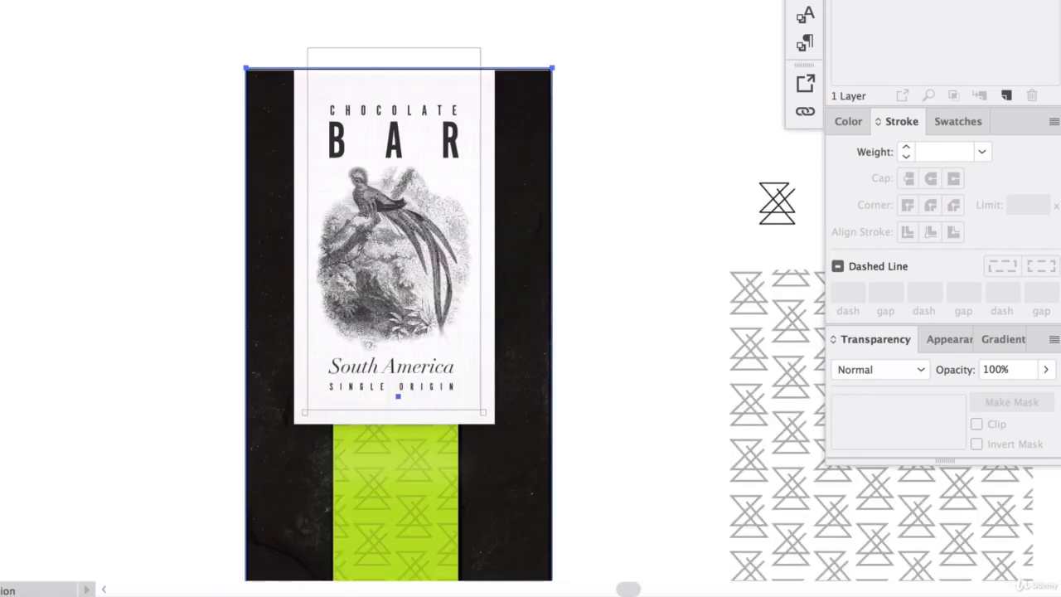
pyautogui.click(254, 190)
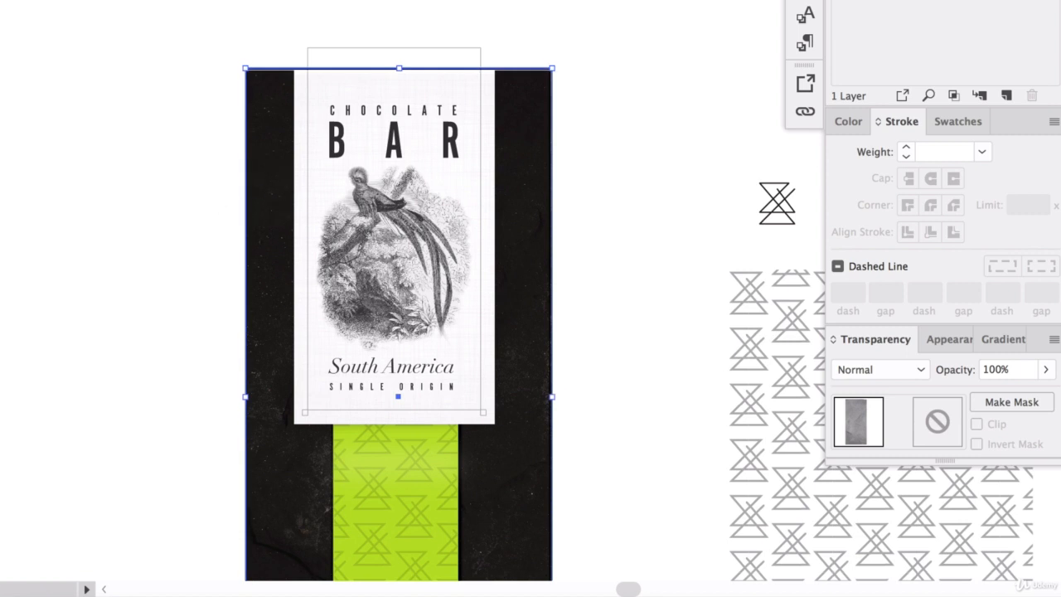
pyautogui.click(229, 169)
pyautogui.click(267, 169)
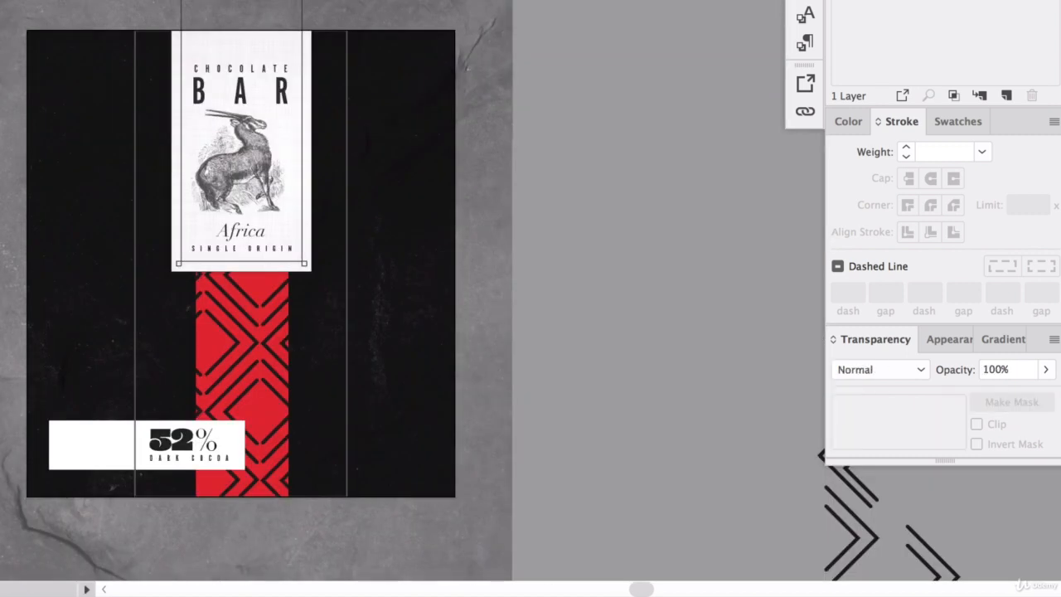
# Set the stone texture image's opacity to 62% and deselect everything.
pyautogui.scroll(-2, 90, 135)
pyautogui.click(90, 135)
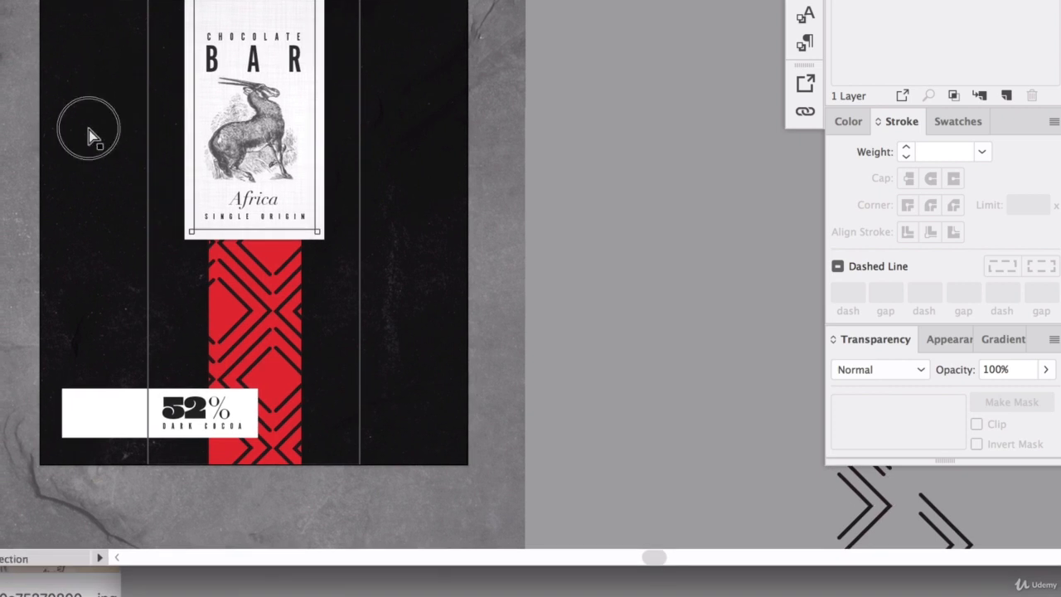
pyautogui.click(993, 371)
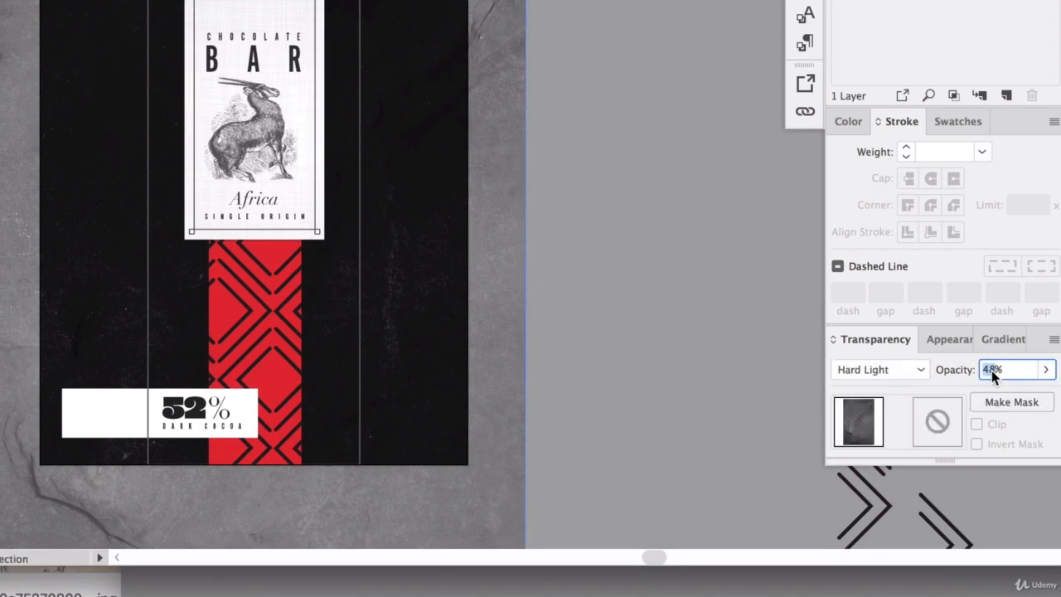
pyautogui.write('62')
pyautogui.press('Return')
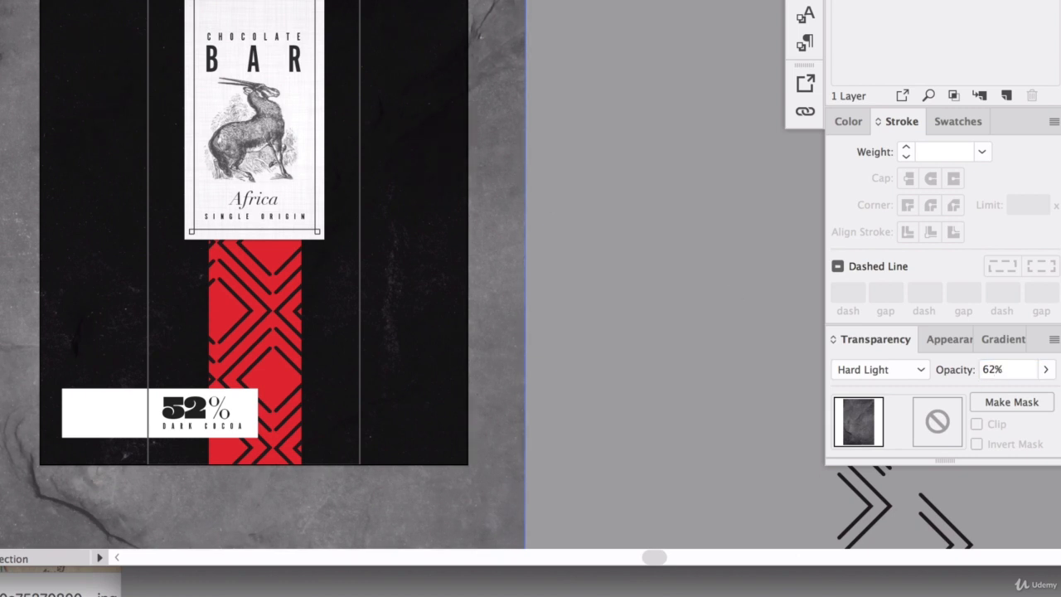
pyautogui.press('v')
pyautogui.press('super+shift+a')
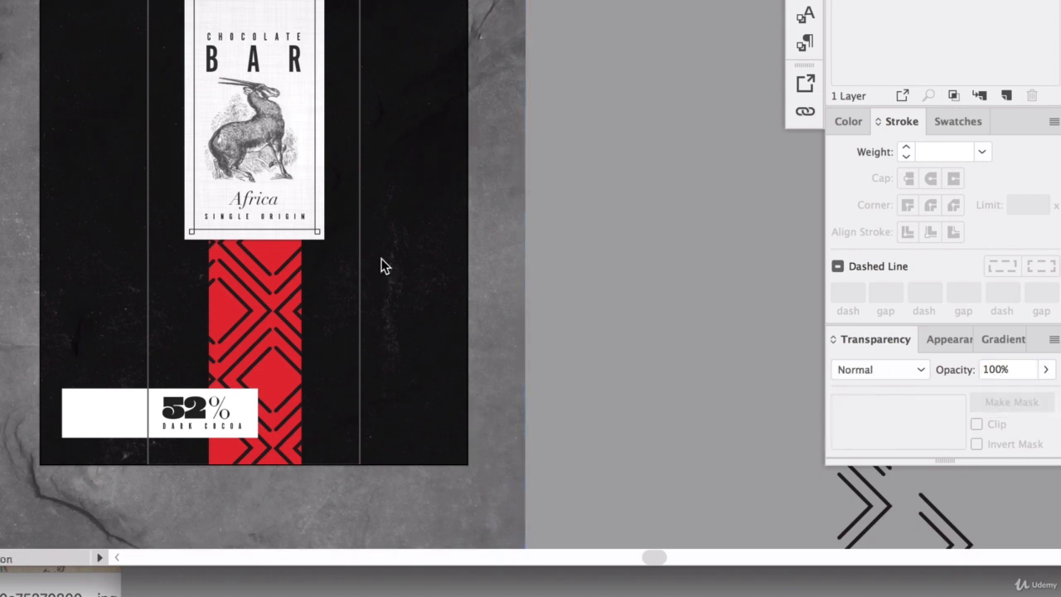
pyautogui.scroll(3, 381, 265)
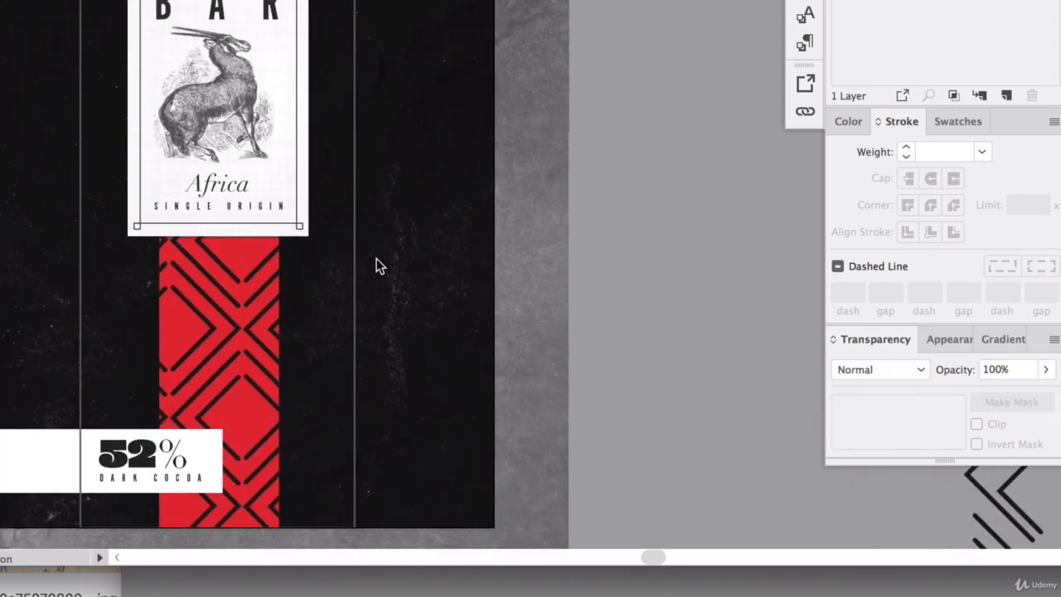
pyautogui.scroll(-2, 319, 327)
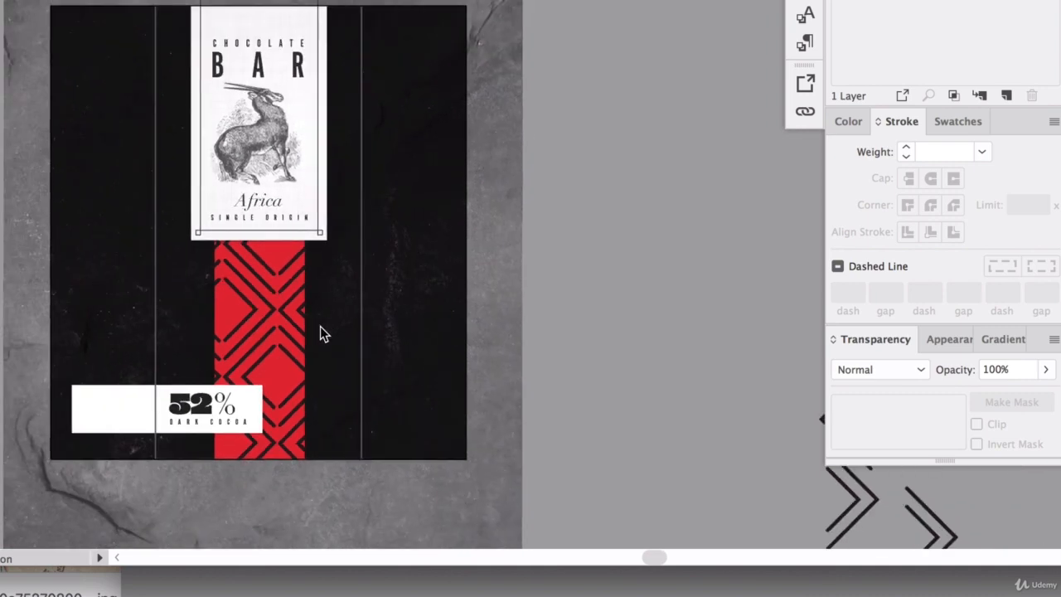
pyautogui.scroll(1, 323, 334)
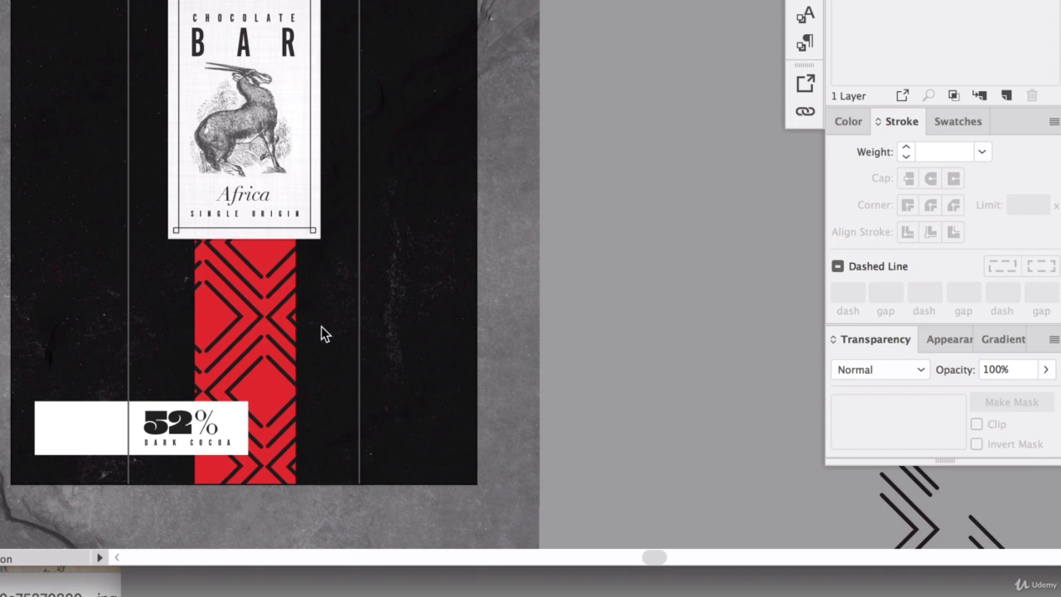